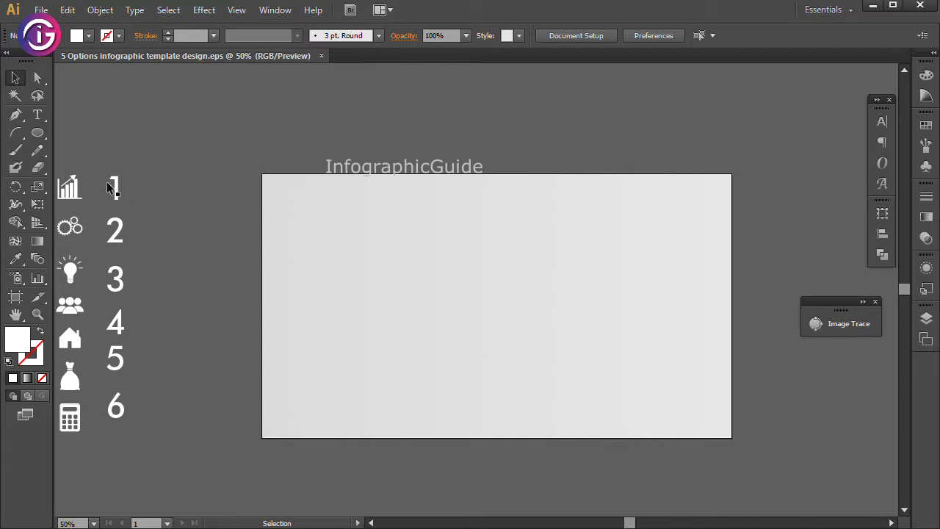
# Step: Create a five-sided polygon with the Polygon Tool
pyautogui.click(40, 136)
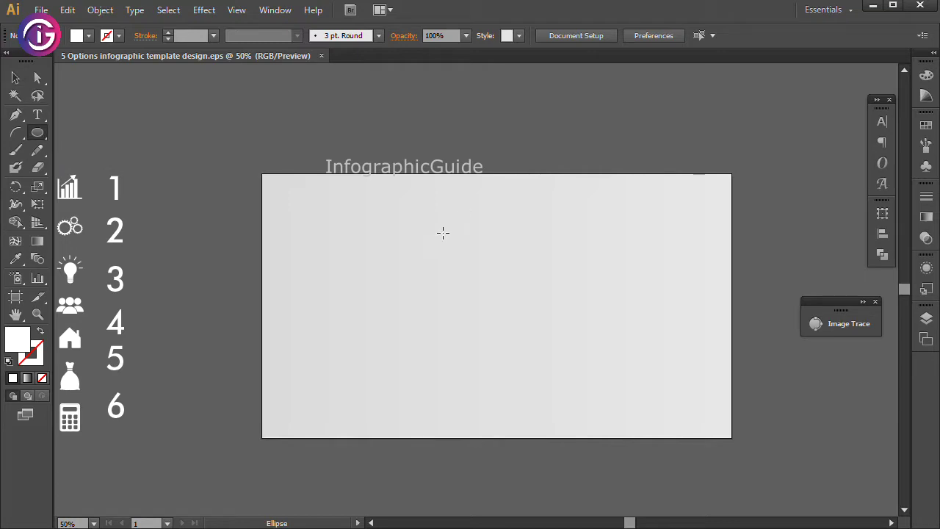
pyautogui.moveTo(38, 134); pyautogui.dragTo(95, 181)
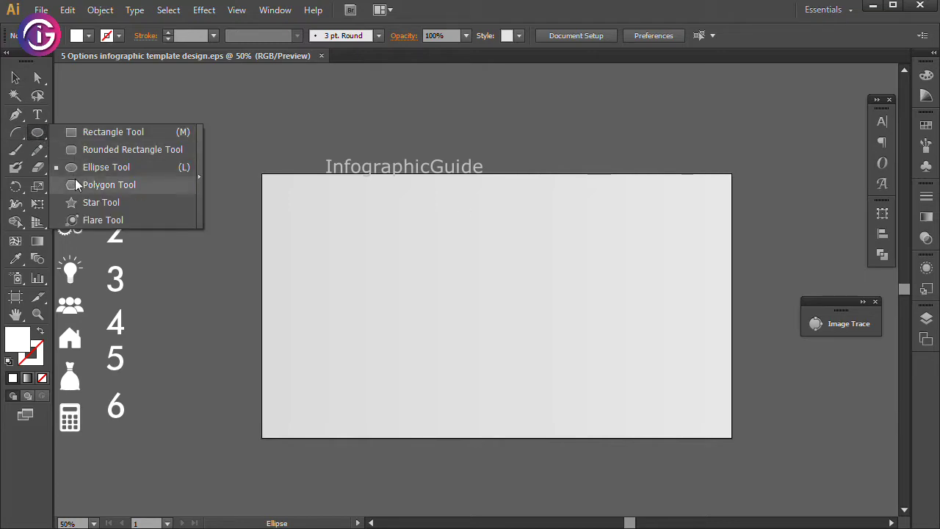
pyautogui.click(444, 291)
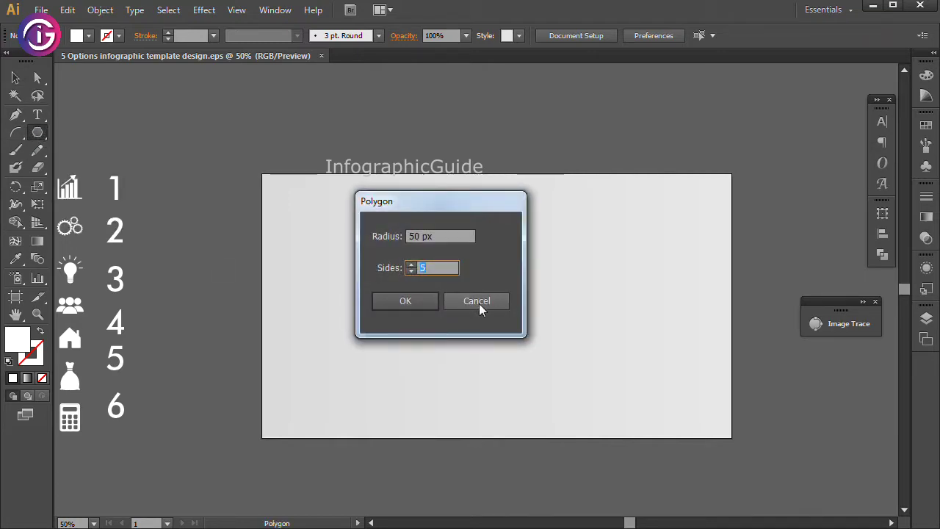
pyautogui.click(405, 300)
pyautogui.click(15, 78)
# Step: Enlarge the pentagon, centre it on the artboard, and zoom in on it
pyautogui.moveTo(463, 271)
pyautogui.mouseDown()
pyautogui.moveTo(518, 240)
pyautogui.moveTo(547, 206)
pyautogui.mouseUp()
pyautogui.moveTo(460, 300); pyautogui.dragTo(506, 322)
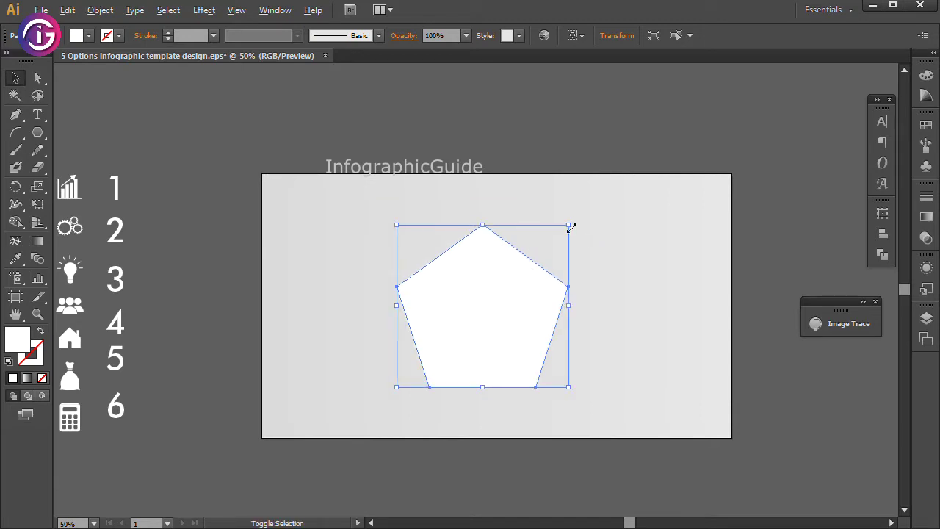
pyautogui.moveTo(572, 227); pyautogui.dragTo(578, 220)
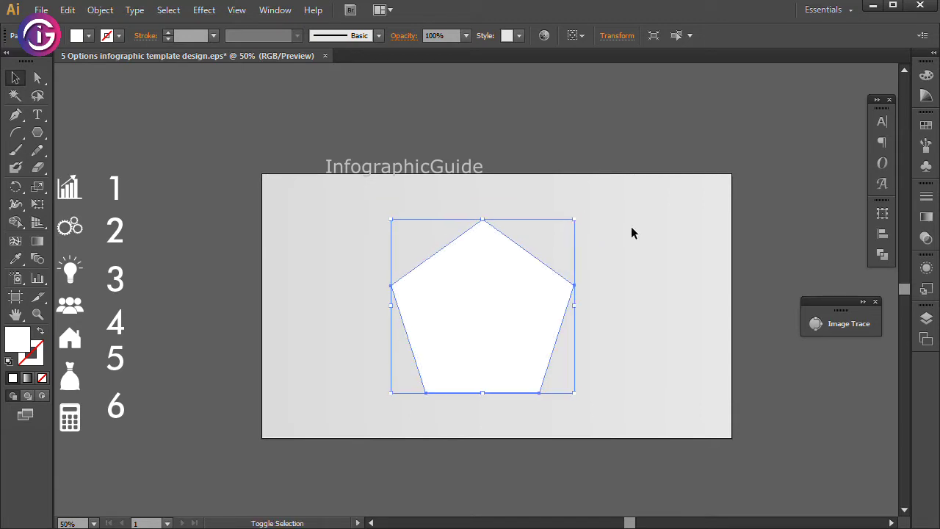
pyautogui.click(636, 253)
pyautogui.press('z')
pyautogui.click(613, 366)
pyautogui.scroll(3, 447, 280)
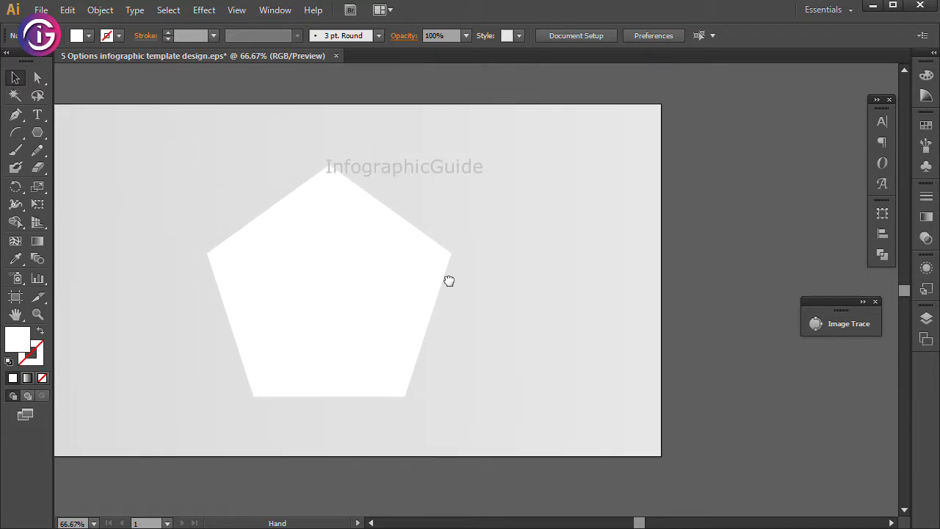
# Step: Draw a circle over the pentagon's top corner with the Ellipse Tool
pyautogui.click(40, 132)
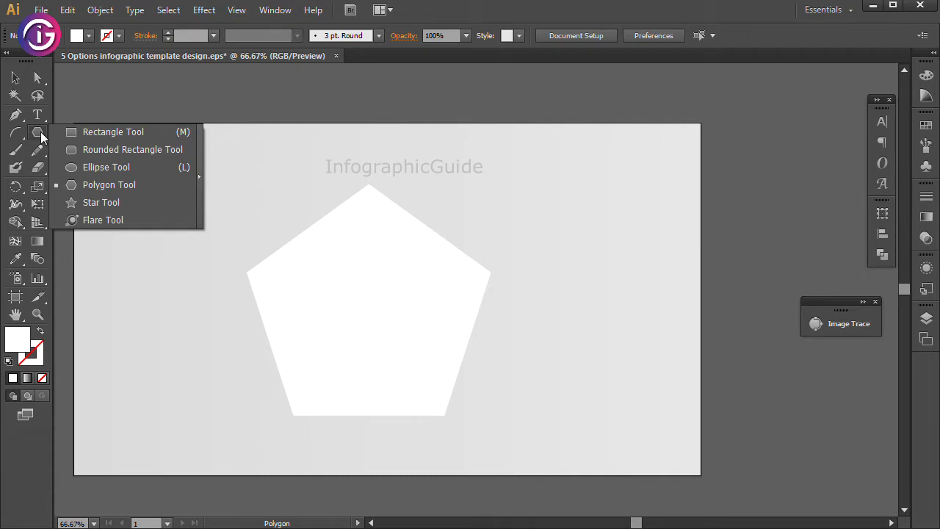
pyautogui.click(72, 167)
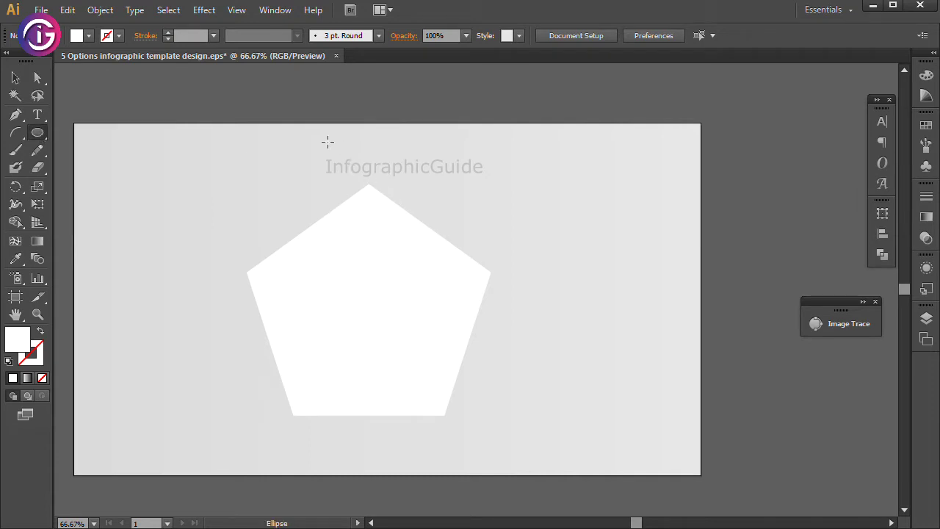
pyautogui.moveTo(358, 180); pyautogui.dragTo(423, 216)
pyautogui.moveTo(422, 215); pyautogui.dragTo(439, 242)
pyautogui.click(15, 77)
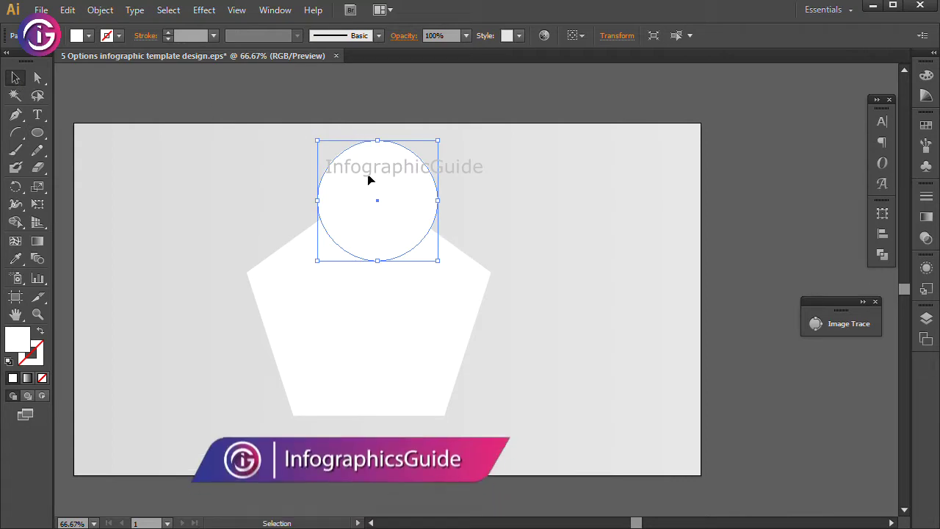
pyautogui.moveTo(379, 187); pyautogui.dragTo(374, 182)
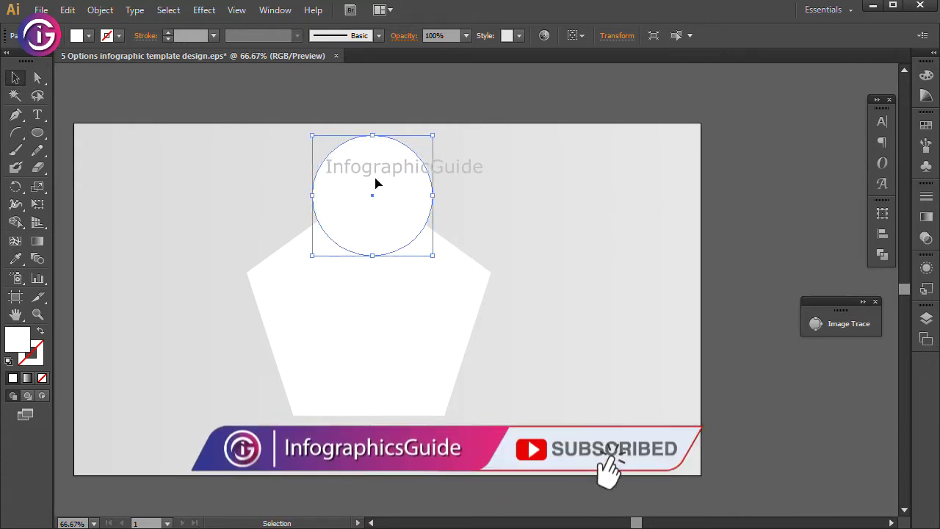
# Step: Make the circle an outline with no fill, and shrink the pentagon slightly
pyautogui.click(41, 333)
pyautogui.click(213, 197)
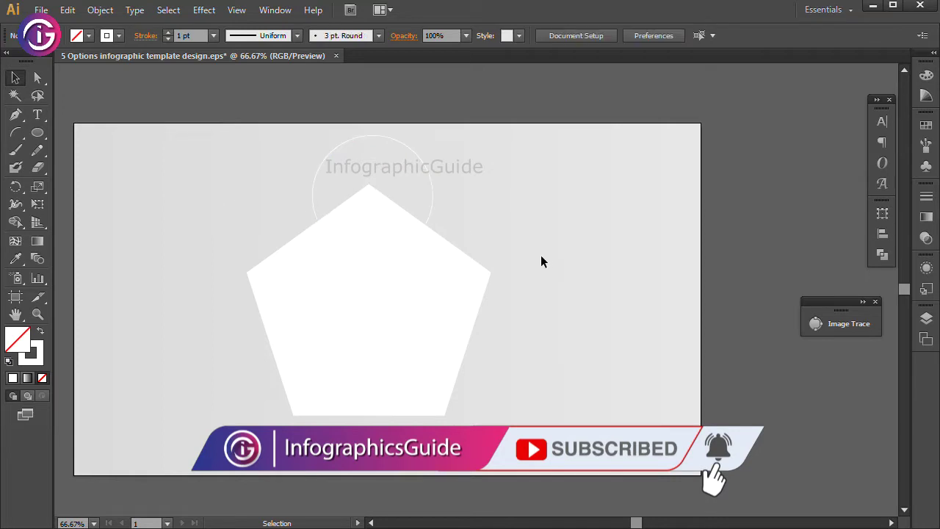
pyautogui.click(446, 300)
pyautogui.moveTo(369, 184)
pyautogui.mouseDown()
pyautogui.moveTo(397, 203)
pyautogui.moveTo(429, 184)
pyautogui.mouseUp()
pyautogui.click(420, 180)
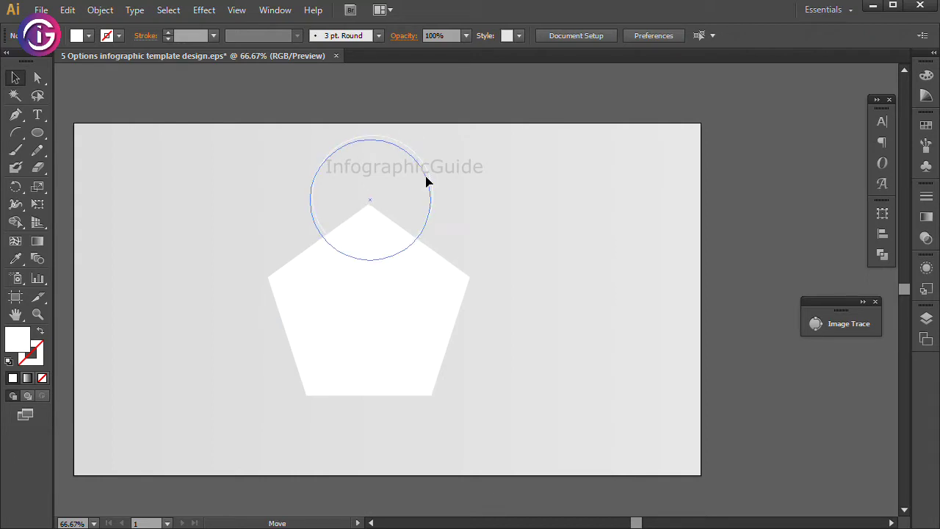
pyautogui.moveTo(429, 184); pyautogui.dragTo(427, 185)
pyautogui.click(502, 230)
# Step: Centre the circle exactly on the top corner and duplicate it toward the right corner
pyautogui.click(429, 217)
pyautogui.hotkey('ctrl', '+')
pyautogui.hotkey('ctrl', '+')
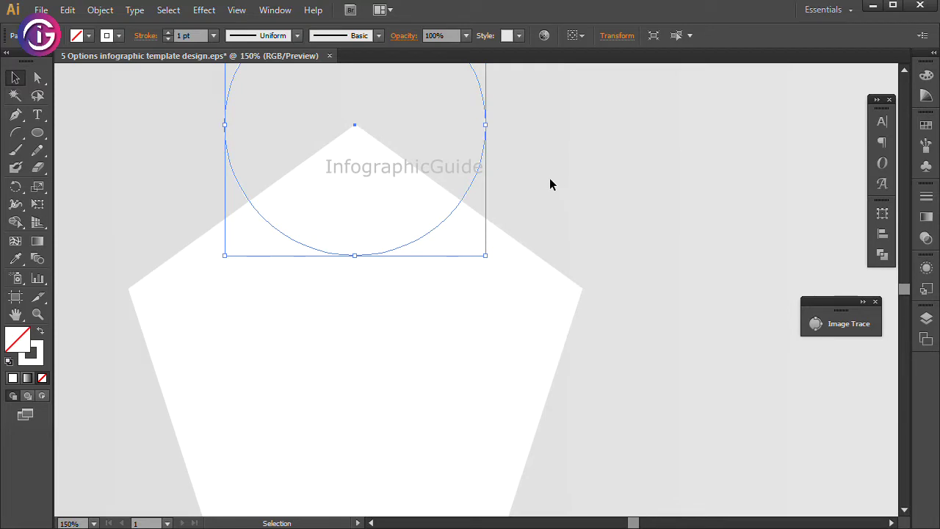
pyautogui.click(488, 173)
pyautogui.click(482, 169)
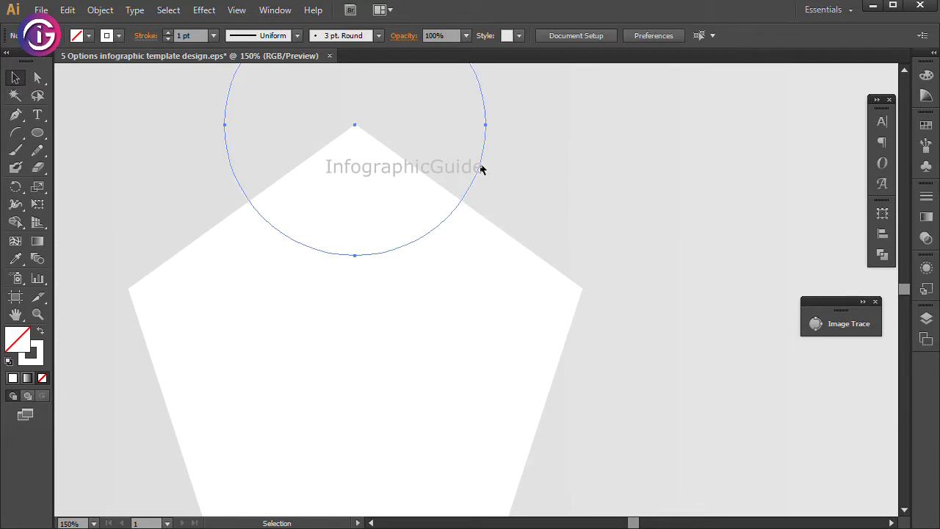
pyautogui.moveTo(481, 169); pyautogui.dragTo(482, 169)
pyautogui.click(581, 173)
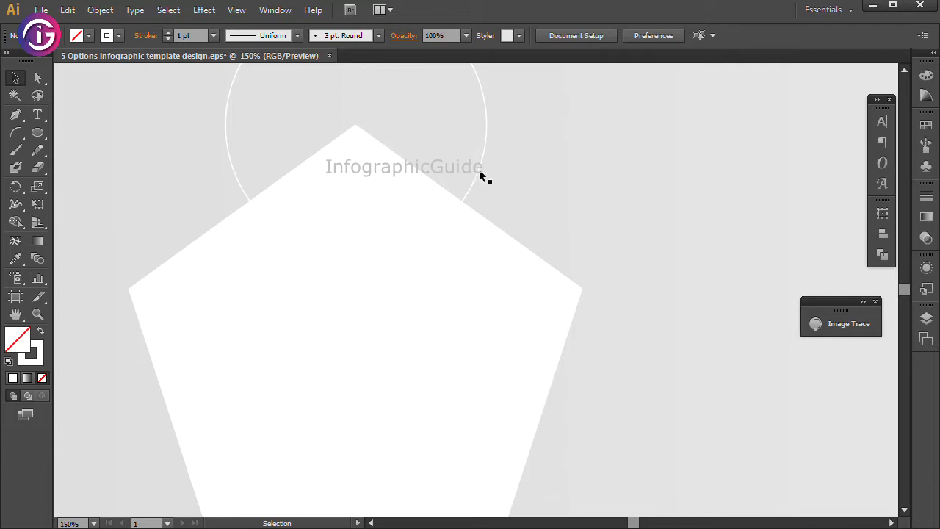
pyautogui.moveTo(479, 174); pyautogui.dragTo(707, 338)
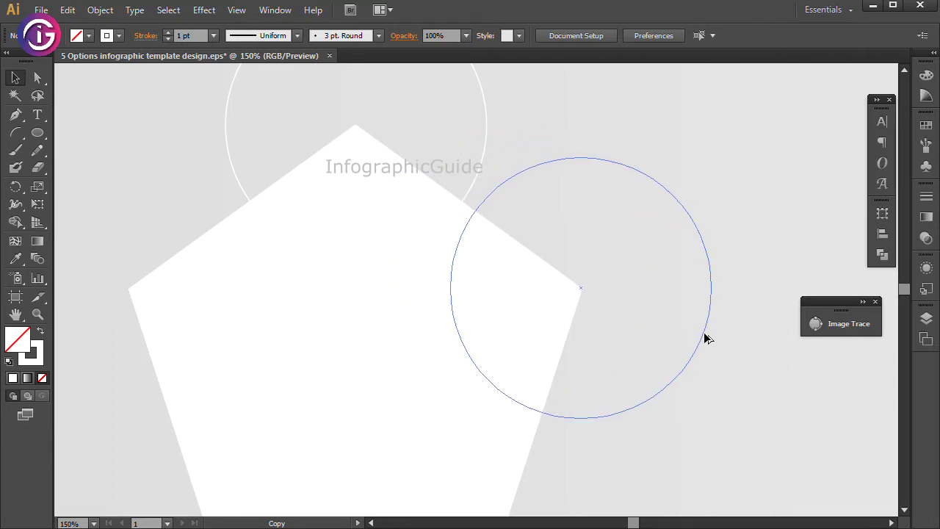
# Step: Place circle copies on the right and bottom-right corners
pyautogui.moveTo(707, 338); pyautogui.dragTo(707, 339)
pyautogui.hotkey('ctrl', '-')
pyautogui.moveTo(620, 204); pyautogui.dragTo(621, 196)
pyautogui.moveTo(538, 315)
pyautogui.mouseDown()
pyautogui.moveTo(650, 149)
pyautogui.moveTo(554, 342)
pyautogui.mouseUp()
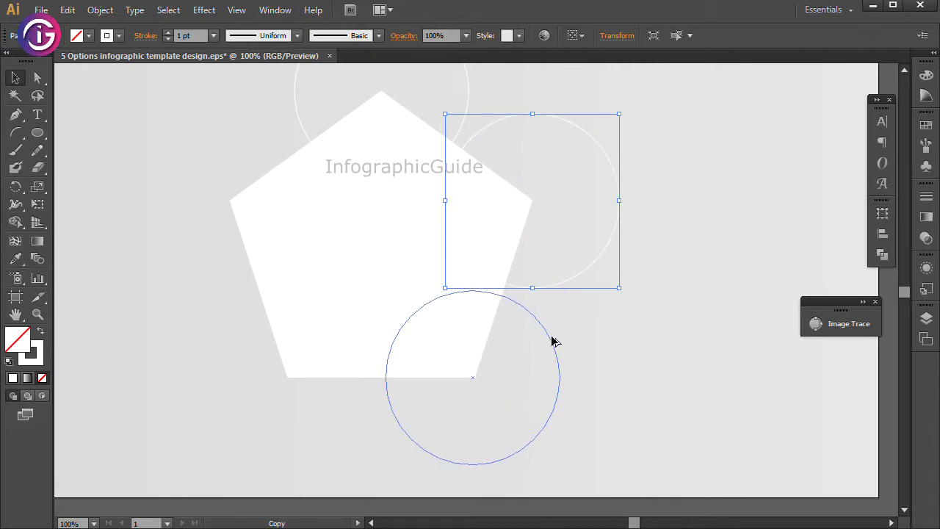
pyautogui.moveTo(554, 342); pyautogui.dragTo(557, 339)
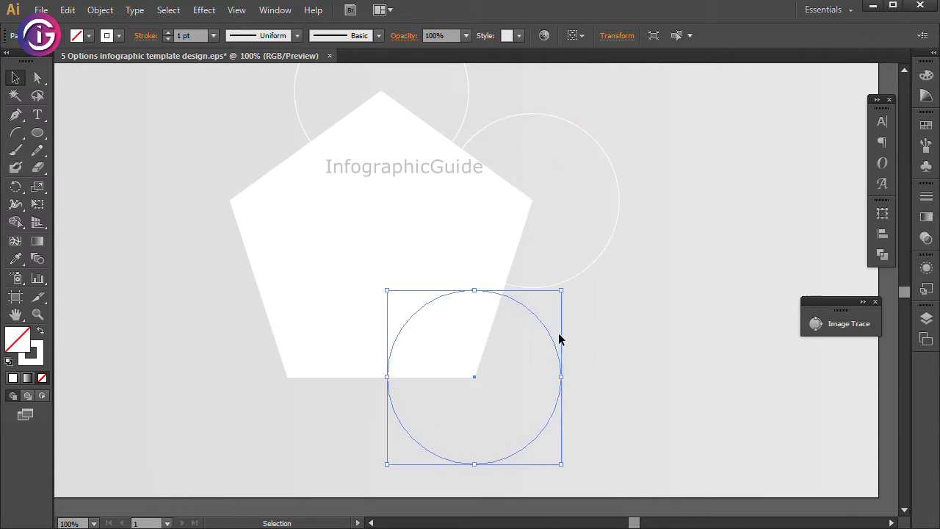
pyautogui.click(611, 315)
# Step: Copy circles straight across to the bottom-left and upper-left corners
pyautogui.moveTo(566, 305); pyautogui.dragTo(554, 245)
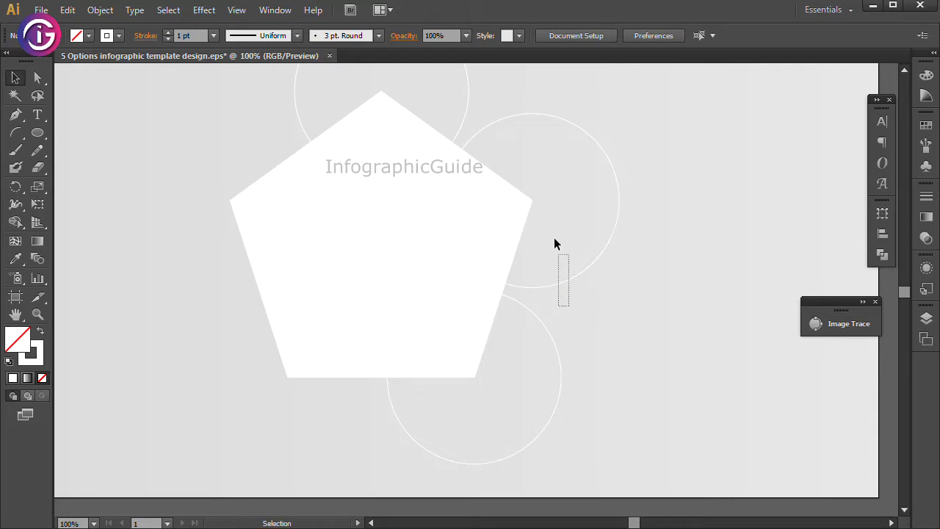
pyautogui.click(541, 321)
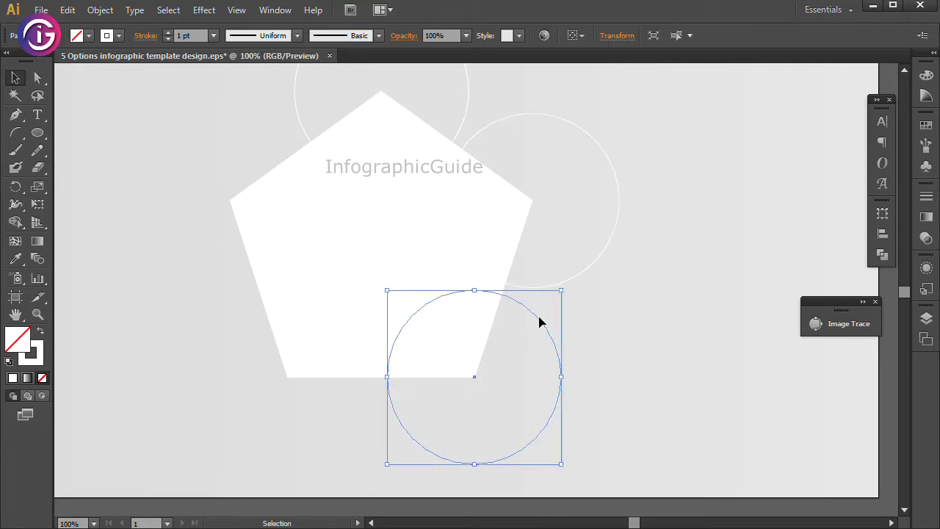
pyautogui.click(590, 321)
pyautogui.moveTo(530, 316); pyautogui.dragTo(353, 316)
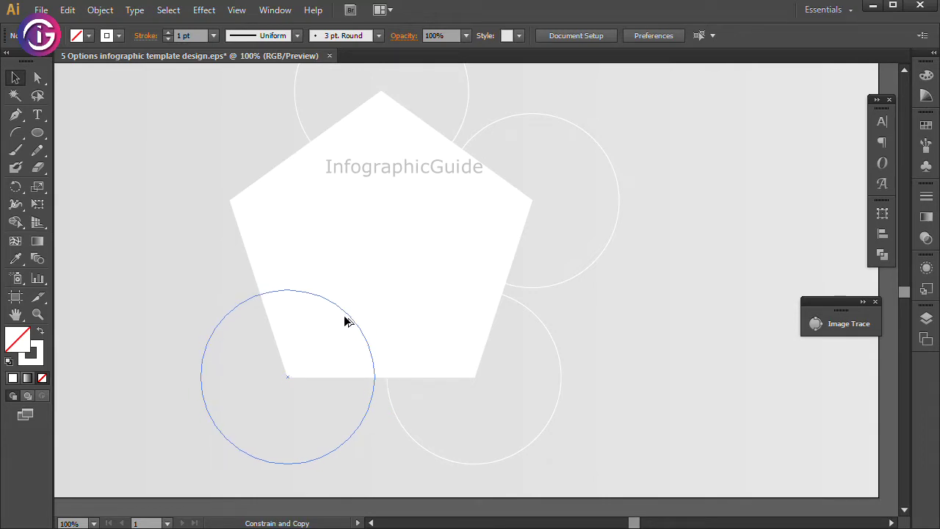
pyautogui.moveTo(352, 316); pyautogui.dragTo(345, 316)
pyautogui.click(619, 197)
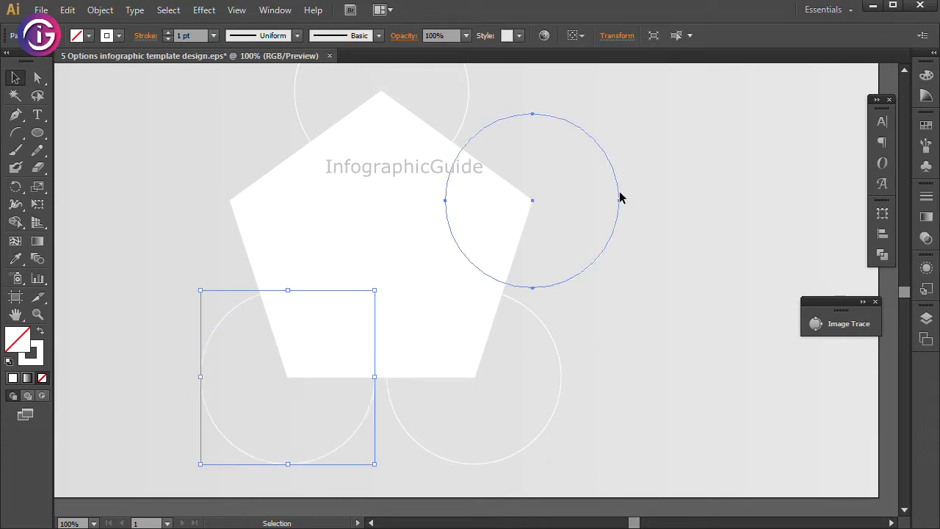
pyautogui.moveTo(617, 197); pyautogui.dragTo(315, 199)
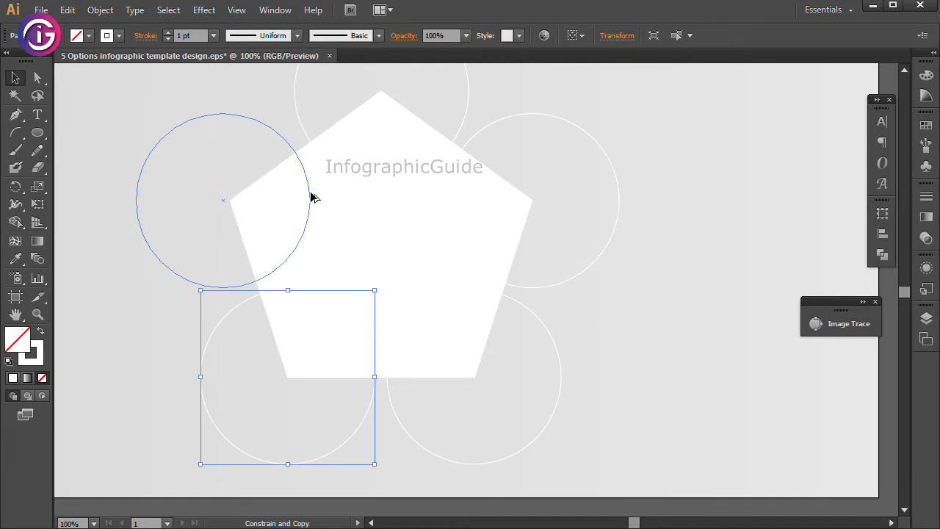
pyautogui.moveTo(314, 199); pyautogui.dragTo(319, 200)
pyautogui.click(680, 218)
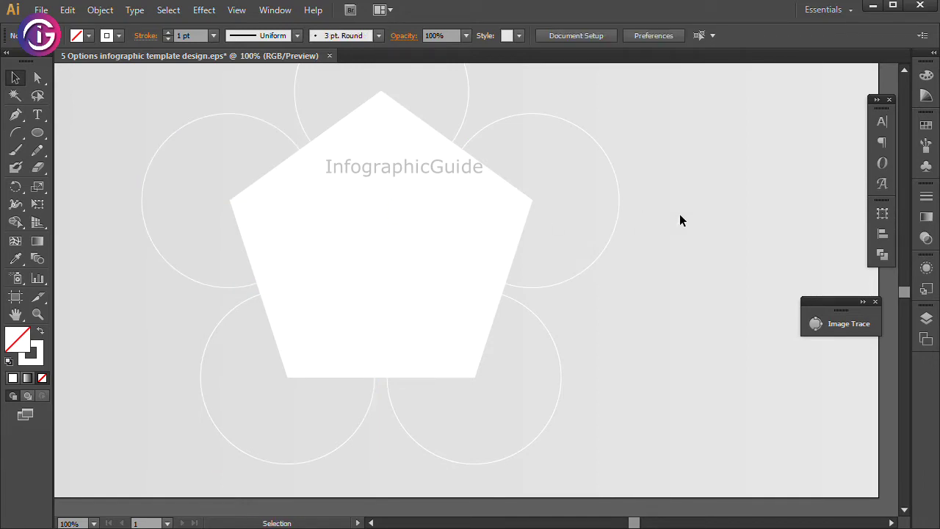
# Step: Zoom out and select all five circles
pyautogui.click(602, 248)
pyautogui.moveTo(526, 196); pyautogui.dragTo(486, 301)
pyautogui.moveTo(439, 378)
pyautogui.mouseDown()
pyautogui.moveTo(252, 428)
pyautogui.moveTo(230, 409)
pyautogui.mouseUp()
pyautogui.moveTo(164, 300); pyautogui.dragTo(187, 271)
pyautogui.moveTo(266, 144); pyautogui.dragTo(356, 169)
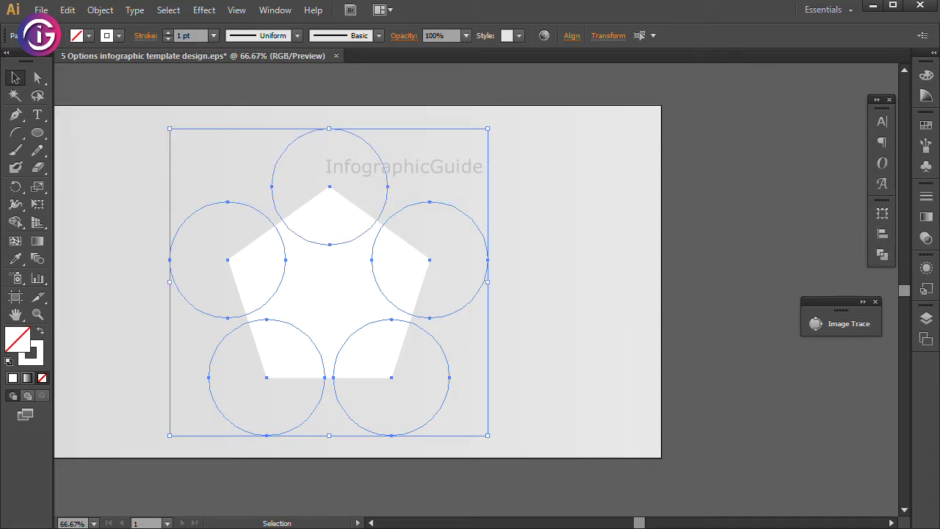
# Step: Fill all five circles orange, then make the right circle blue
pyautogui.click(927, 125)
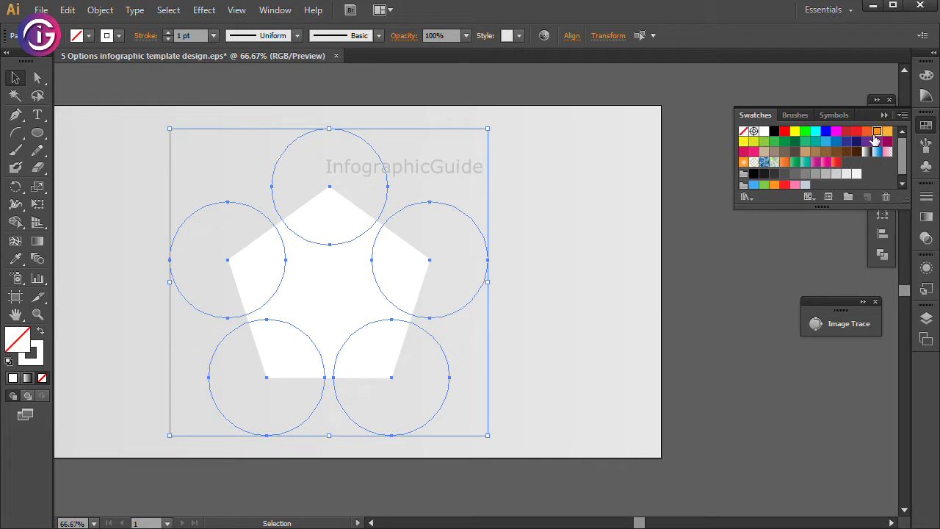
pyautogui.click(878, 130)
pyautogui.click(579, 176)
pyautogui.click(427, 256)
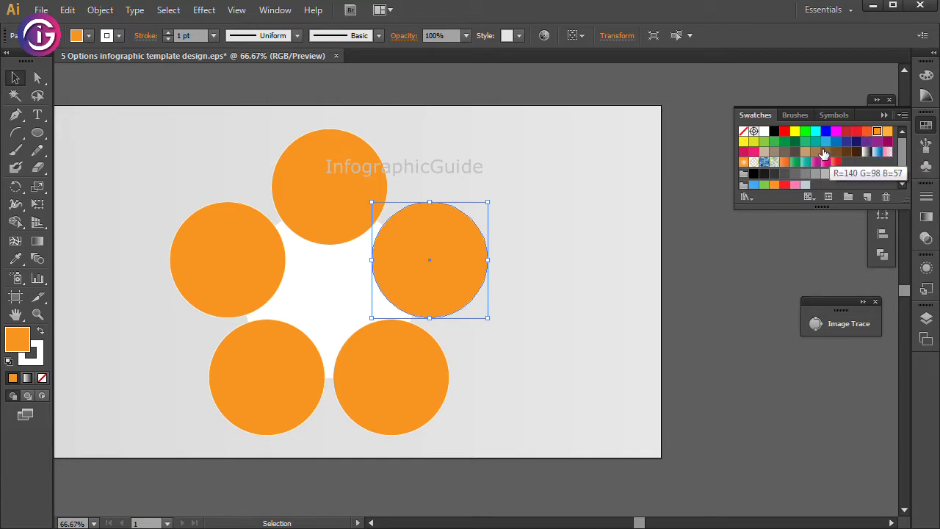
pyautogui.click(825, 145)
# Step: Colour the bottom-right circle purple, bottom-left red, and left green
pyautogui.click(431, 363)
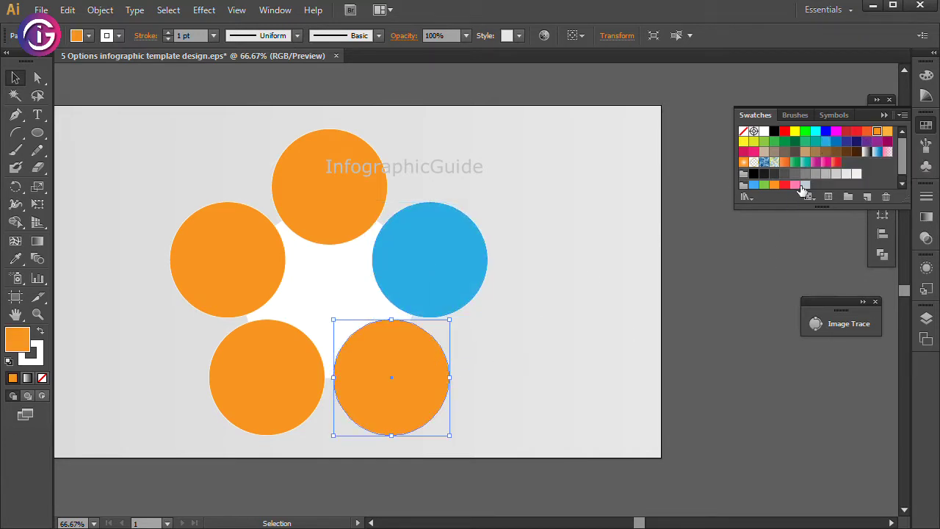
pyautogui.click(878, 140)
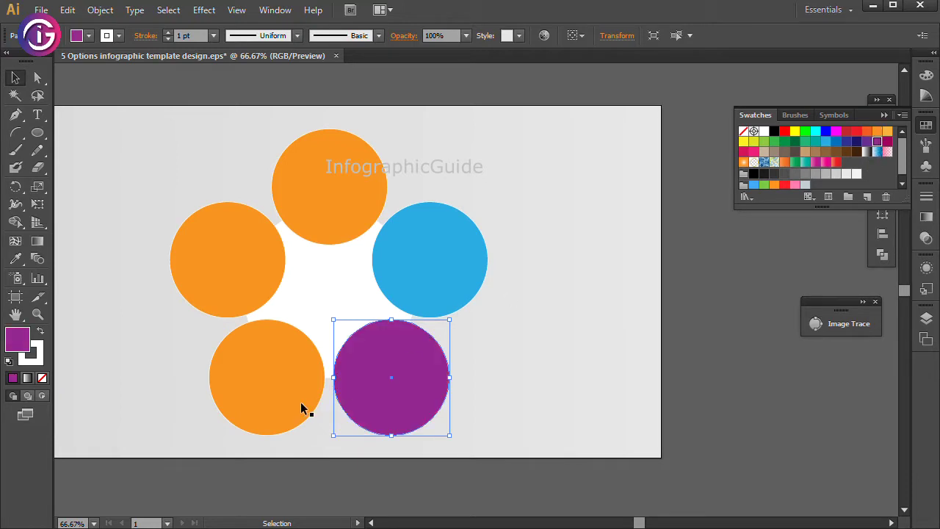
pyautogui.click(312, 410)
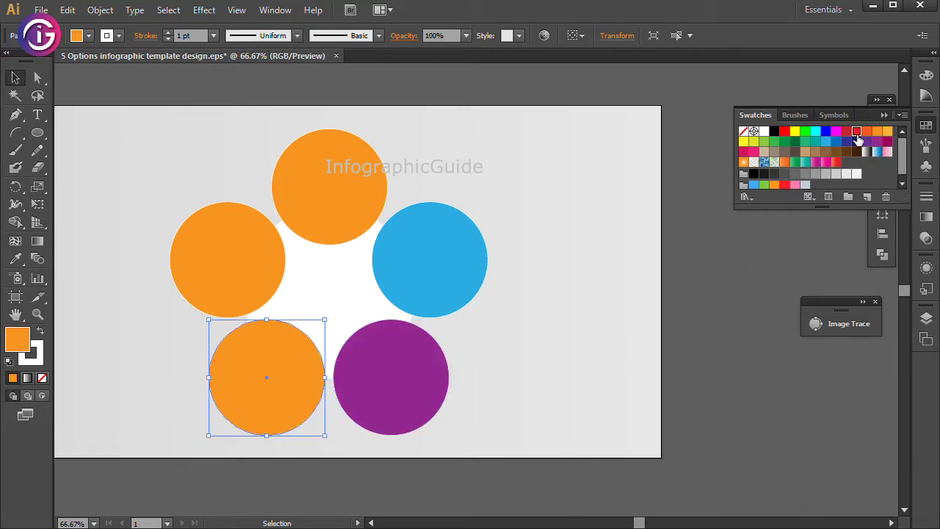
pyautogui.click(857, 131)
pyautogui.click(276, 283)
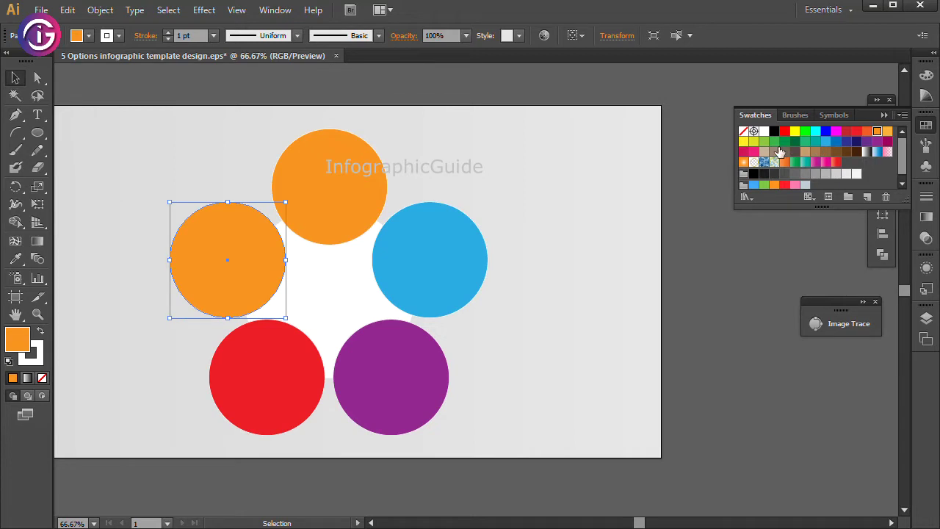
pyautogui.click(775, 146)
pyautogui.click(667, 253)
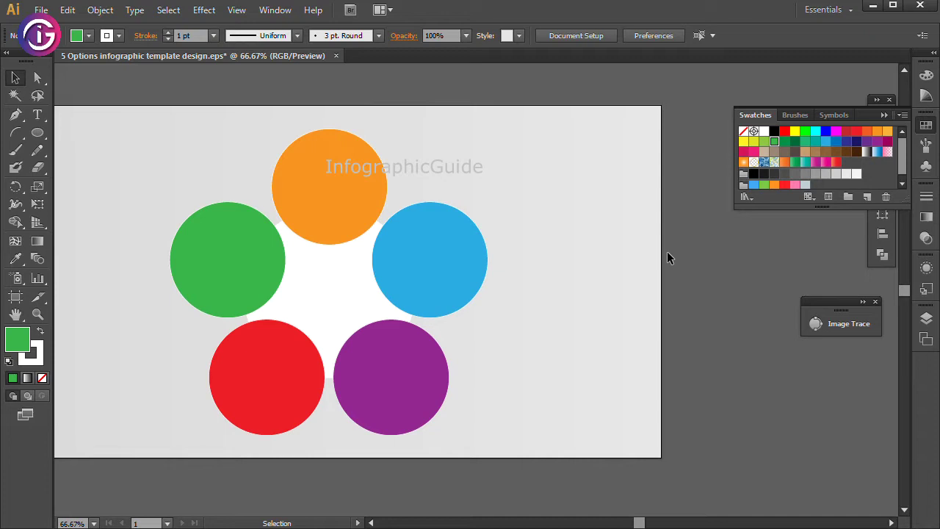
# Step: Arrange the white pentagon in front of all circles, then select the top orange circle
pyautogui.click(333, 280)
pyautogui.rightClick(333, 279)
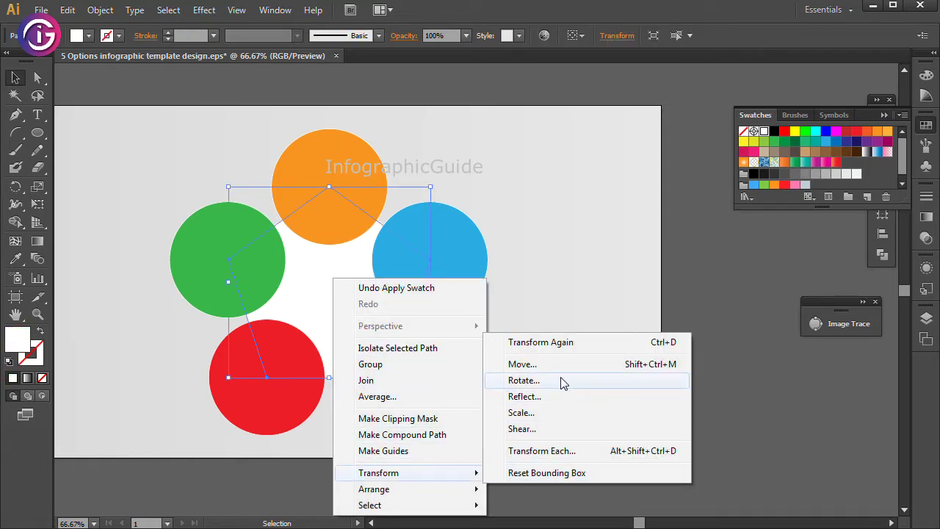
pyautogui.moveTo(374, 489)
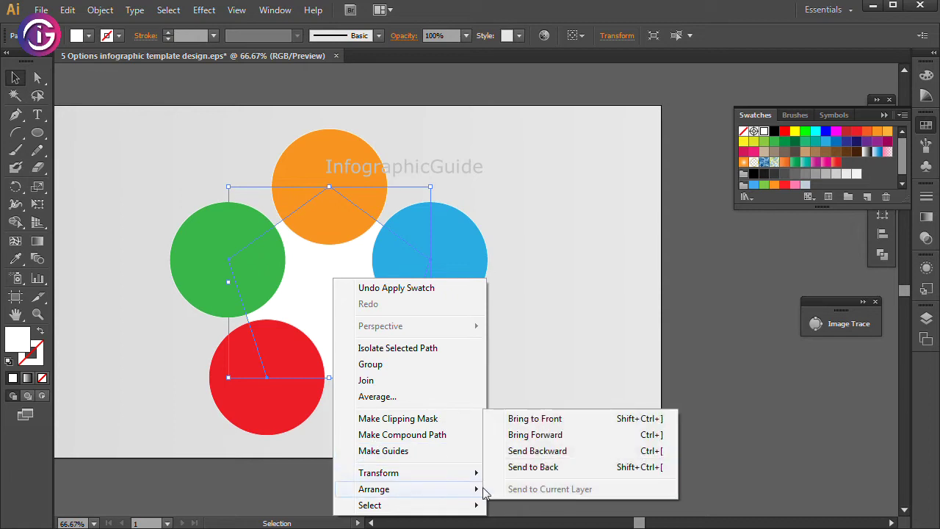
pyautogui.click(565, 419)
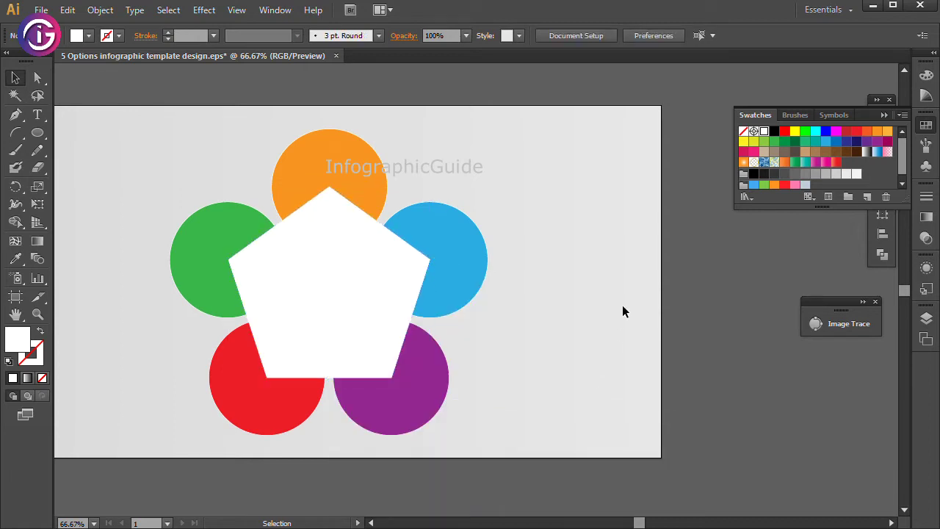
pyautogui.click(329, 168)
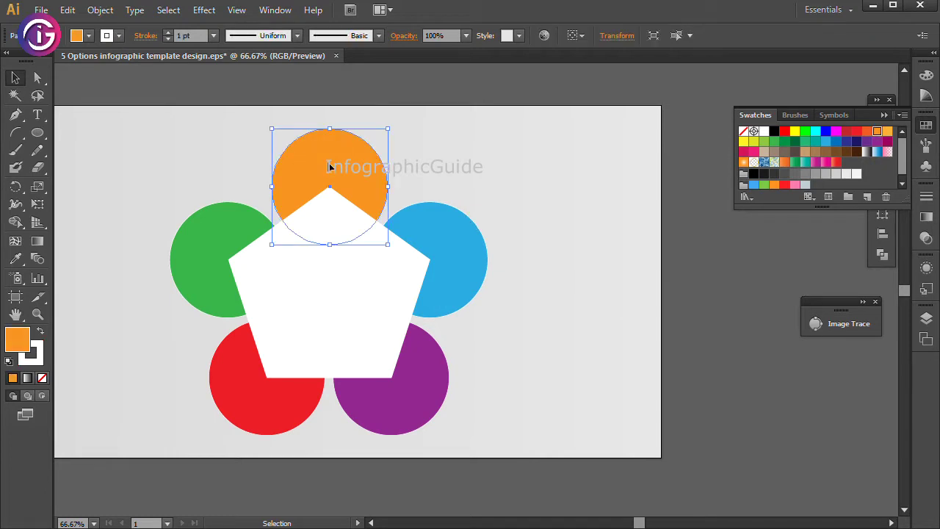
pyautogui.click(39, 189)
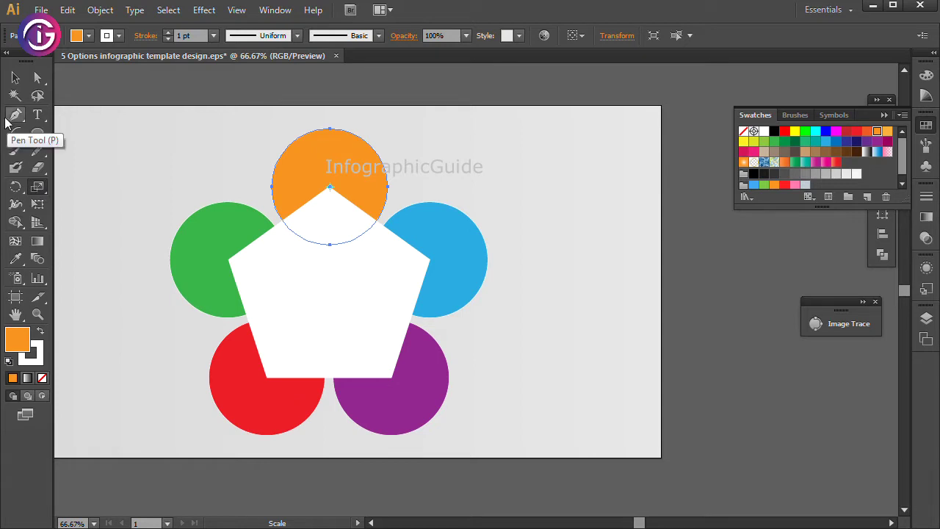
# Step: Scale a copy of the orange circle to 80% inside it
pyautogui.click(15, 78)
pyautogui.doubleClick(39, 187)
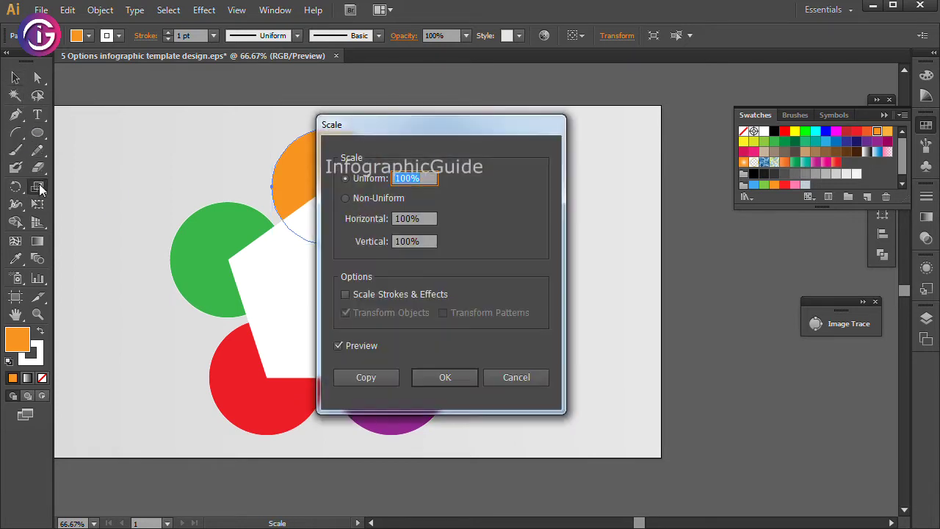
pyautogui.write('80')
pyautogui.hotkey('alt', 'c')
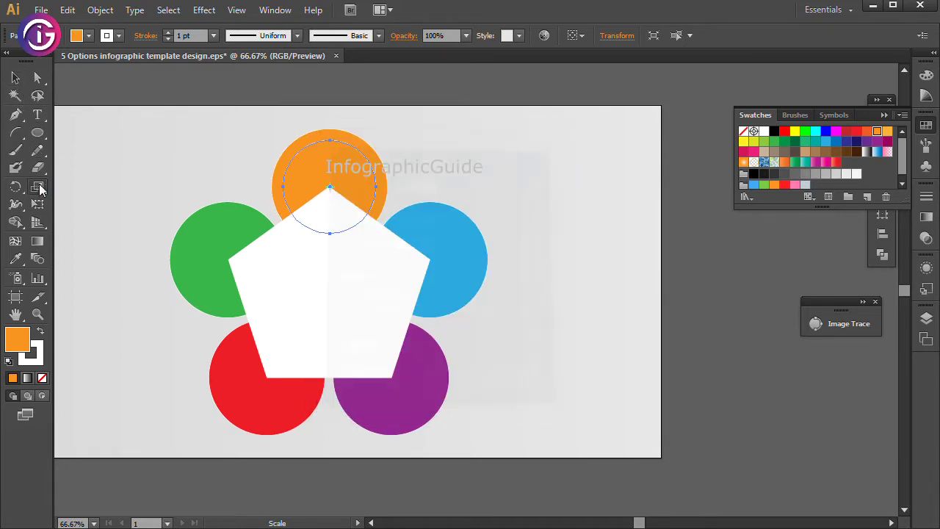
pyautogui.click(15, 77)
pyautogui.click(420, 139)
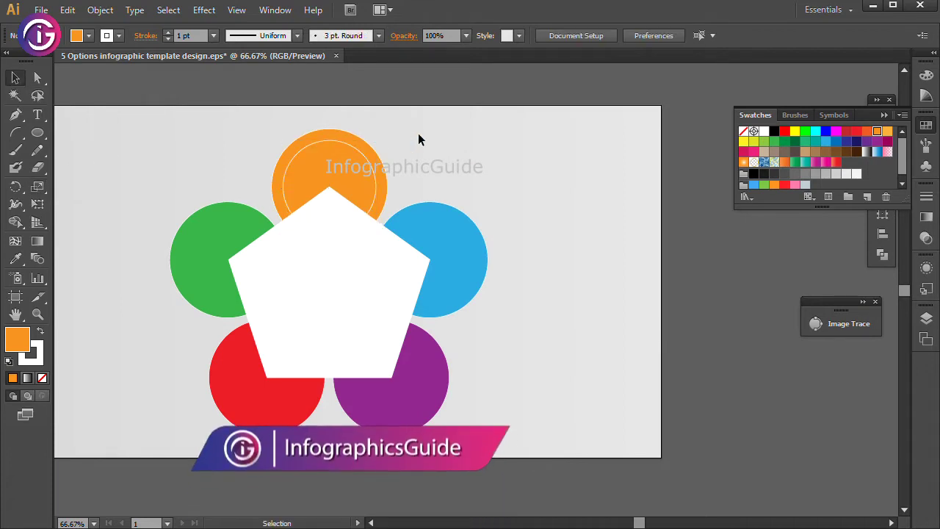
# Step: Paste a copy in front of the blue circle and scale it to 80%
pyautogui.click(459, 236)
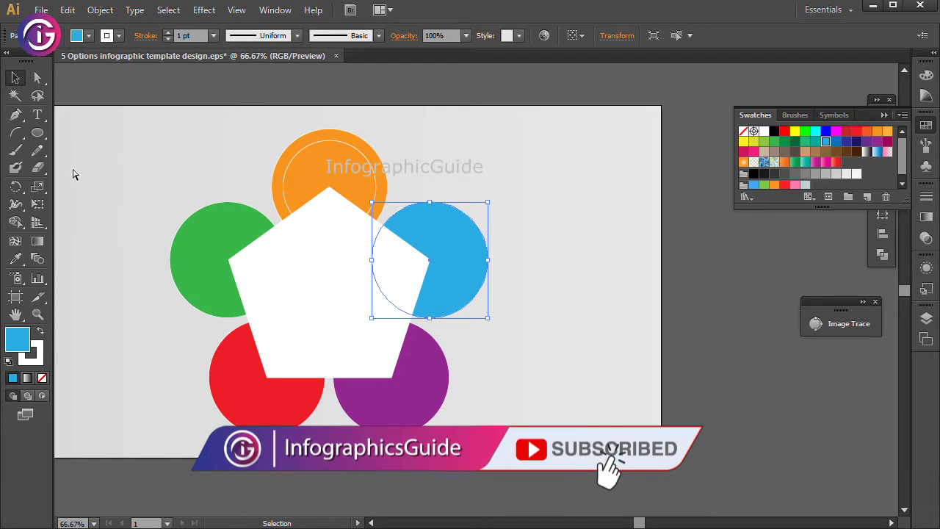
pyautogui.press('a')
pyautogui.press('v')
pyautogui.click(68, 11)
pyautogui.click(89, 78)
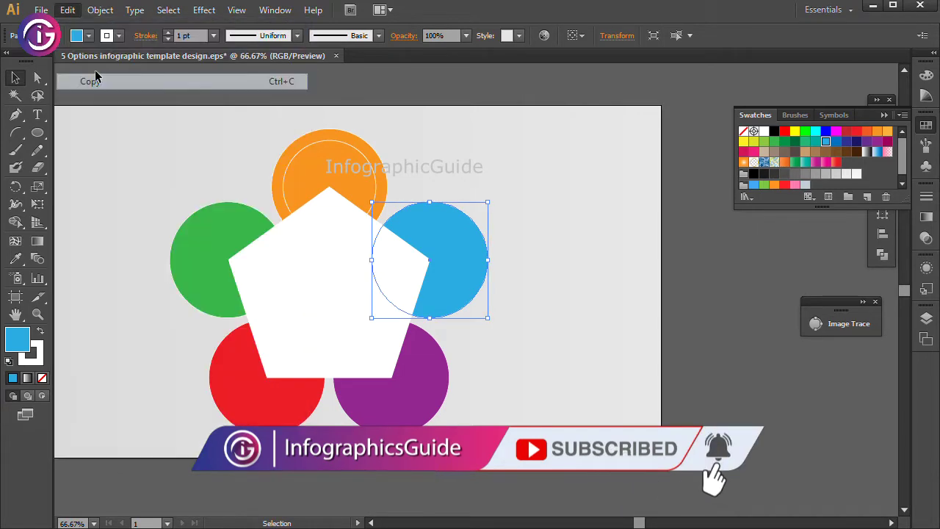
pyautogui.click(68, 10)
pyautogui.click(116, 113)
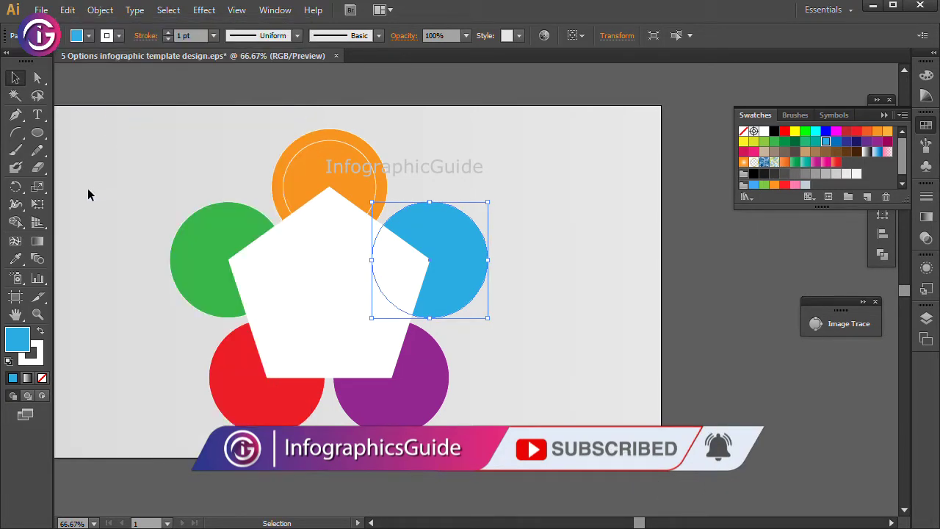
pyautogui.doubleClick(38, 188)
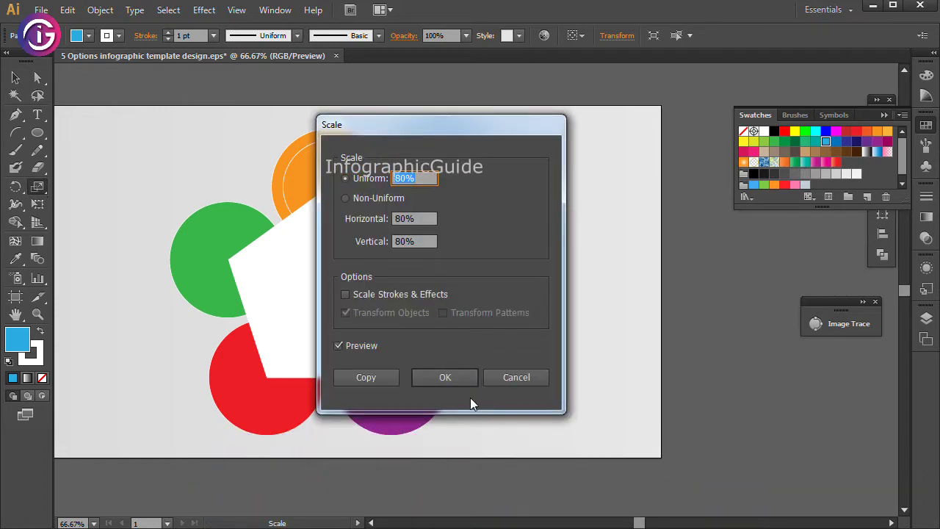
pyautogui.click(445, 377)
pyautogui.click(16, 77)
# Step: Add an 80%-size pasted-in-front copy inside the purple circle
pyautogui.click(370, 405)
pyautogui.click(67, 9)
pyautogui.click(90, 81)
pyautogui.click(67, 9)
pyautogui.click(109, 119)
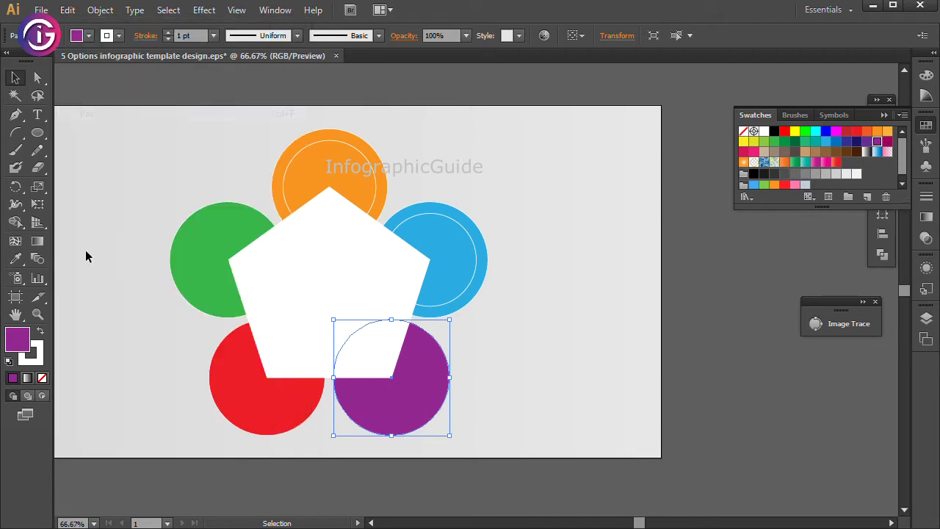
pyautogui.doubleClick(39, 191)
pyautogui.click(423, 372)
pyautogui.click(16, 77)
# Step: Add an 80%-size pasted-in-front copy inside the red circle
pyautogui.click(266, 417)
pyautogui.click(65, 11)
pyautogui.click(68, 10)
pyautogui.click(103, 116)
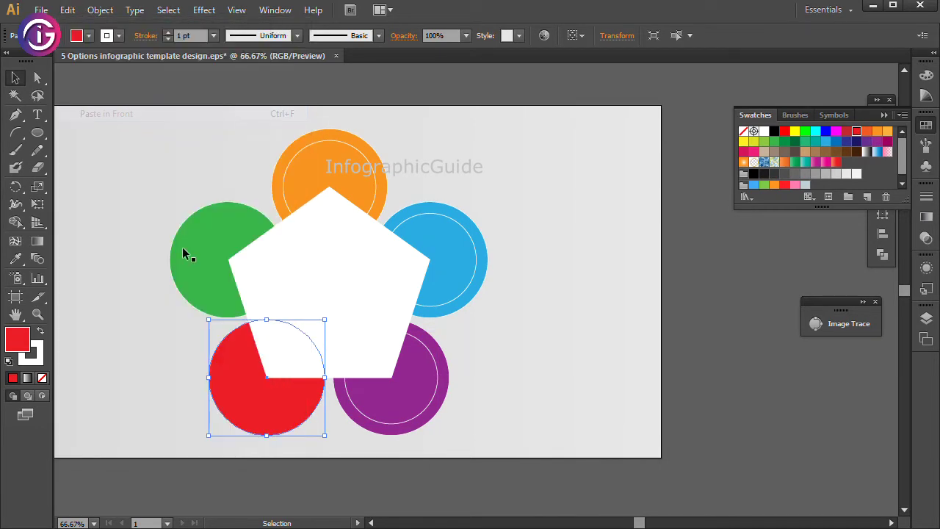
pyautogui.doubleClick(38, 187)
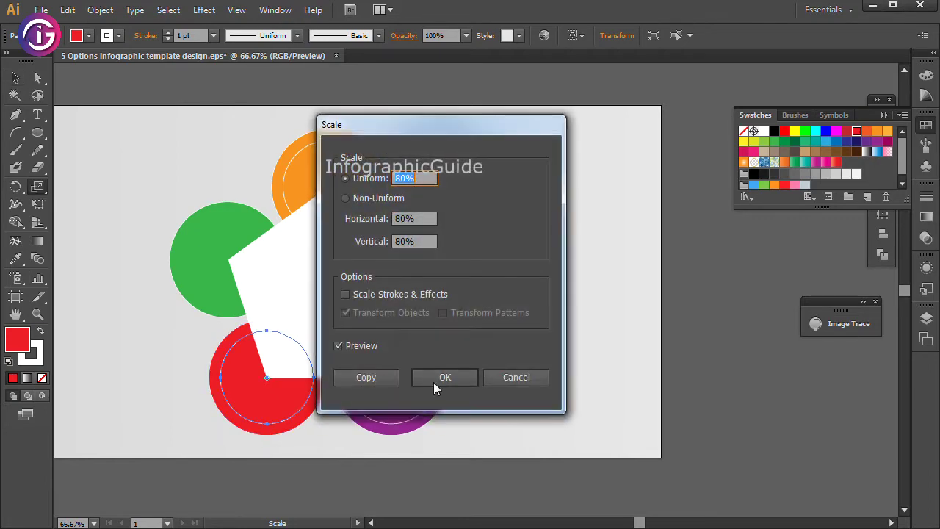
pyautogui.click(448, 379)
pyautogui.click(15, 78)
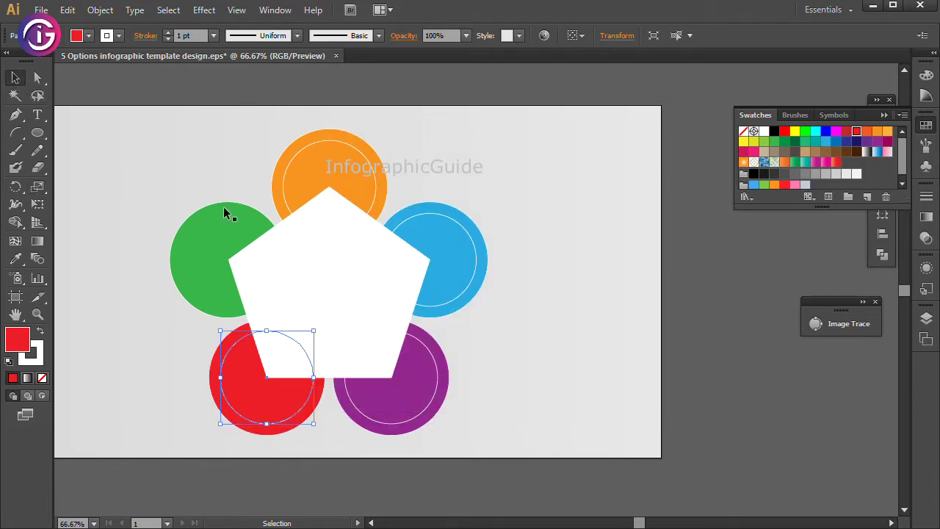
# Step: Add an 80%-size pasted-in-front copy inside the green circle
pyautogui.click(231, 213)
pyautogui.click(67, 10)
pyautogui.click(90, 81)
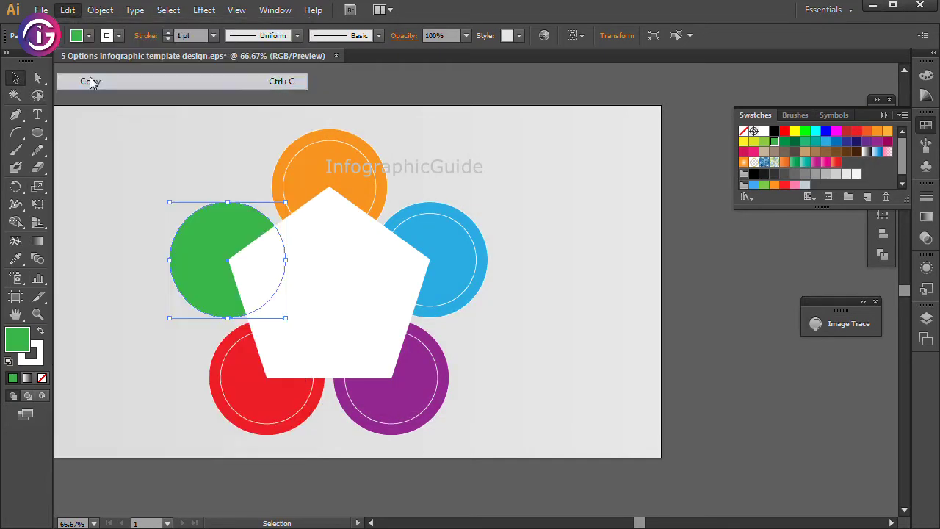
pyautogui.click(67, 10)
pyautogui.click(106, 116)
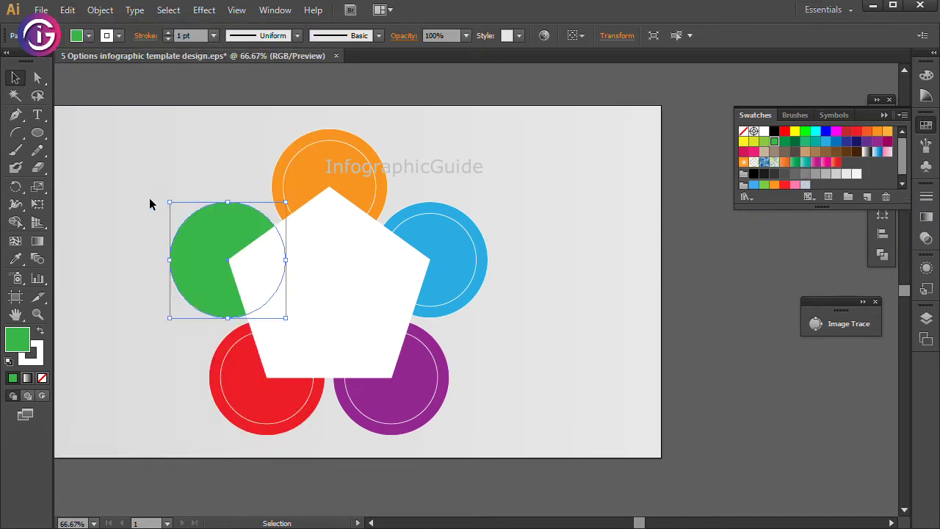
pyautogui.doubleClick(39, 193)
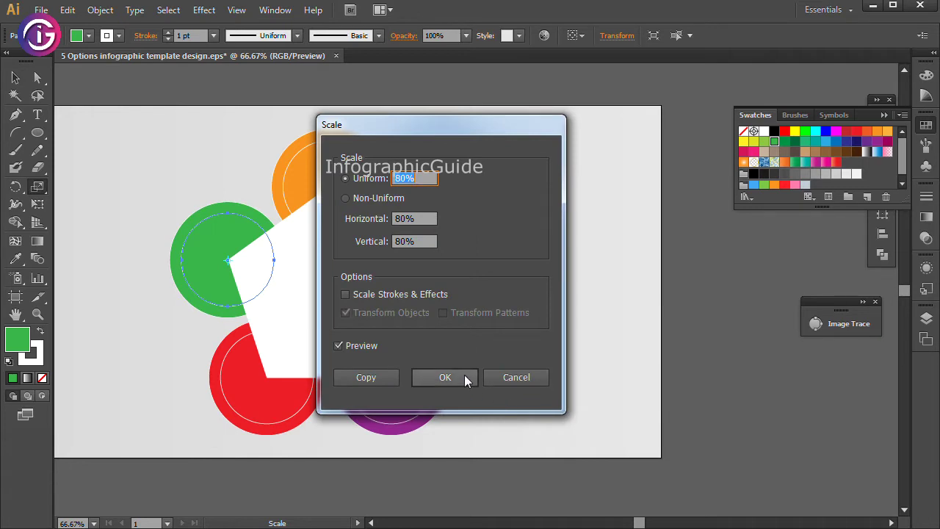
pyautogui.click(458, 377)
pyautogui.click(16, 77)
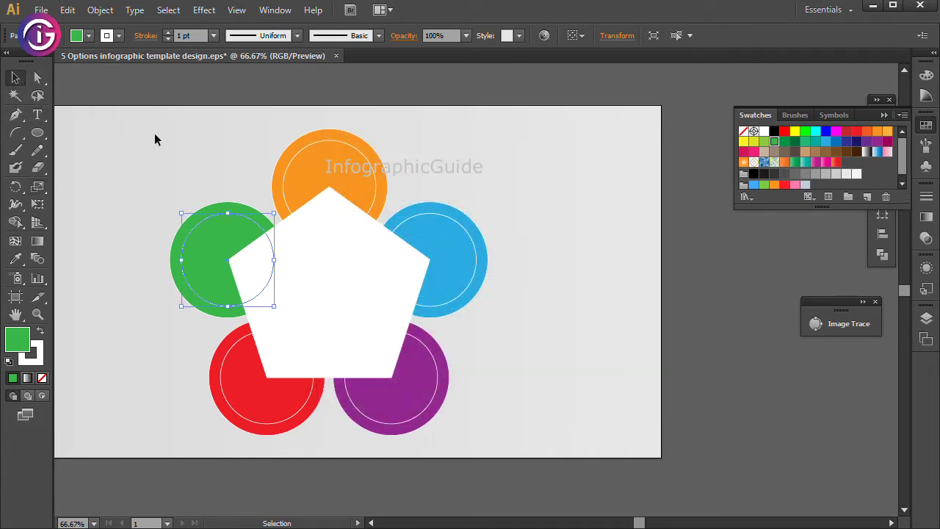
pyautogui.click(155, 135)
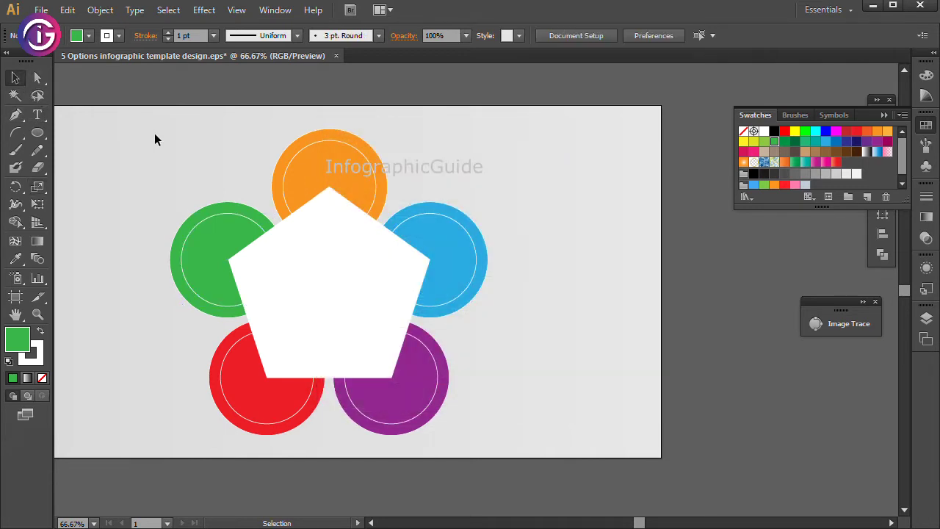
# Step: Swap the pentagon's fill and stroke so it becomes a white outline
pyautogui.click(273, 266)
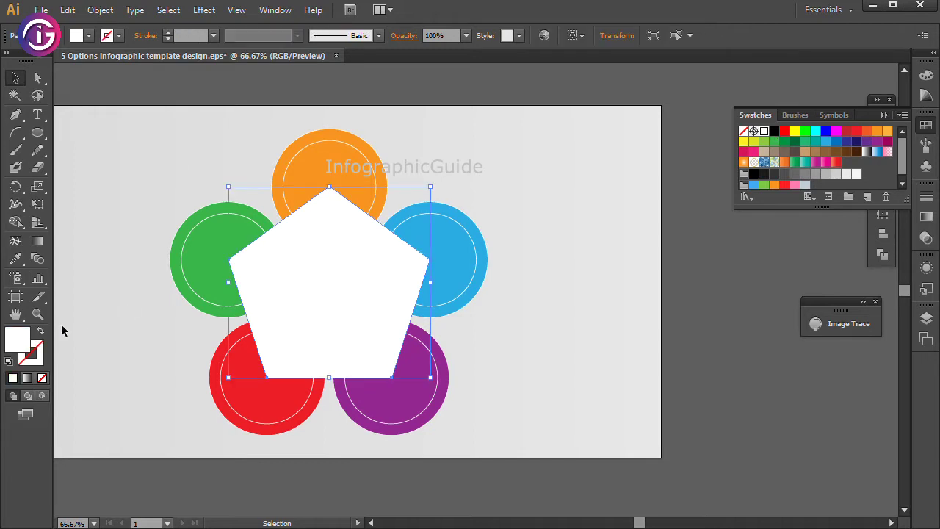
pyautogui.click(40, 331)
pyautogui.click(122, 335)
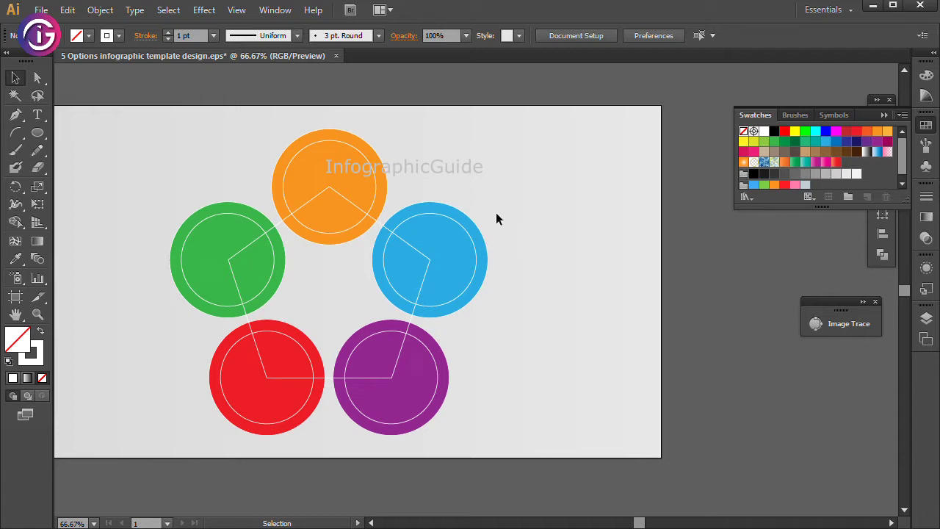
# Step: Fill the five inner circles white and set their stroke to None
pyautogui.click(461, 232)
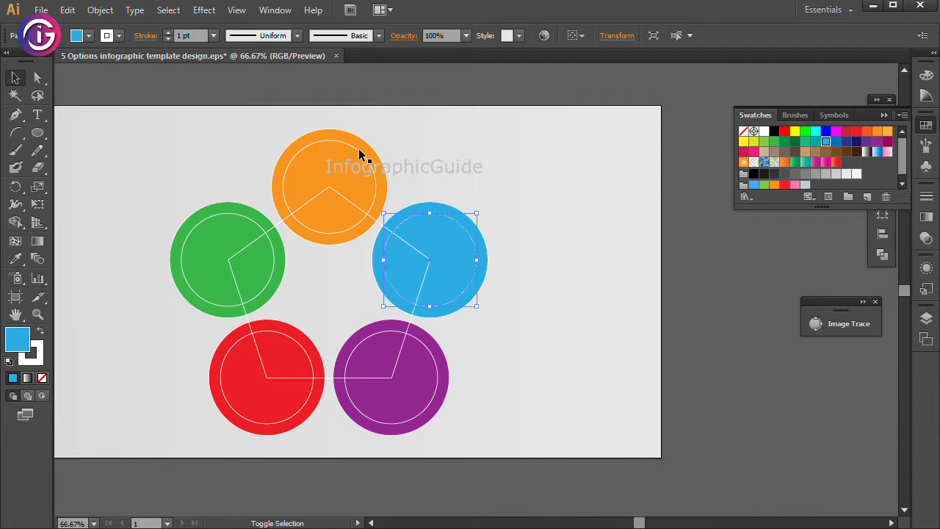
pyautogui.keyDown('shift'); pyautogui.click(338, 171); pyautogui.keyUp('shift')
pyautogui.keyDown('shift'); pyautogui.click(244, 213); pyautogui.keyUp('shift')
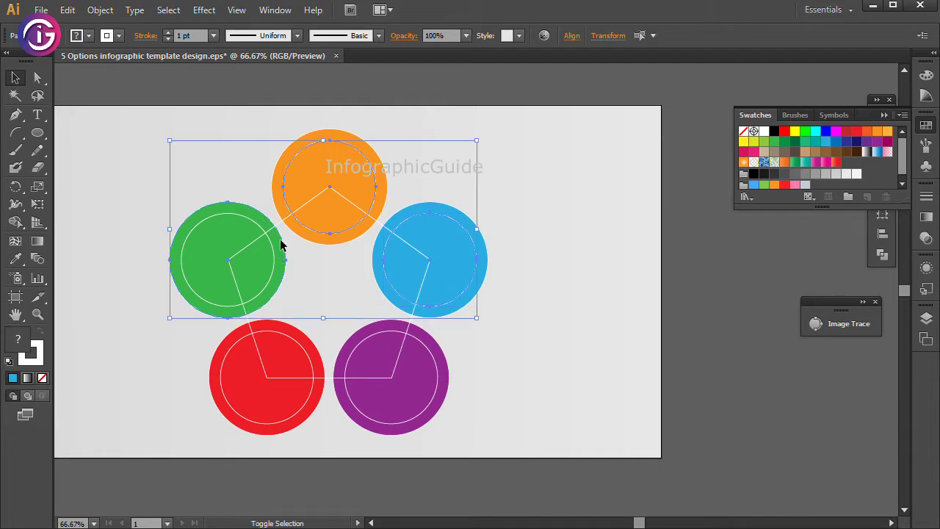
pyautogui.keyDown('shift'); pyautogui.click(259, 222); pyautogui.keyUp('shift')
pyautogui.keyDown('shift'); pyautogui.click(258, 224); pyautogui.keyUp('shift')
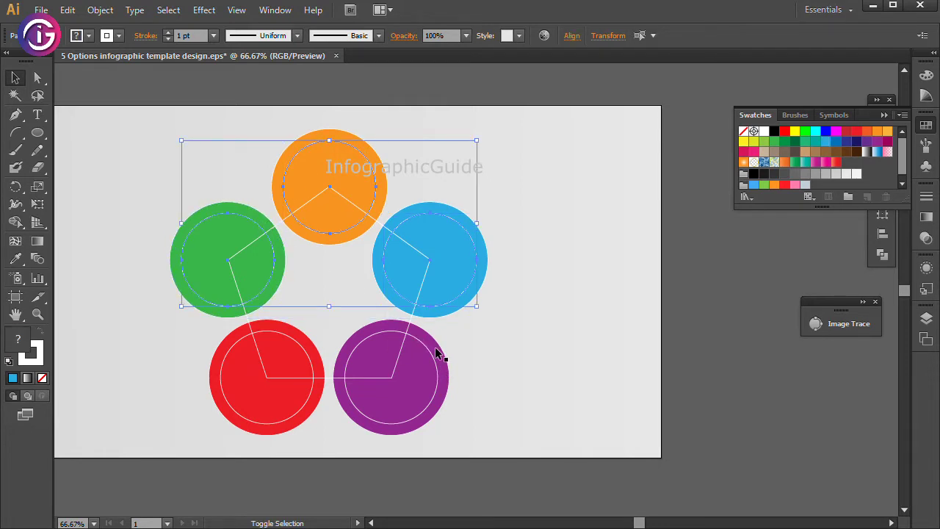
pyautogui.keyDown('shift'); pyautogui.click(416, 352); pyautogui.keyUp('shift')
pyautogui.keyDown('shift'); pyautogui.click(233, 343); pyautogui.keyUp('shift')
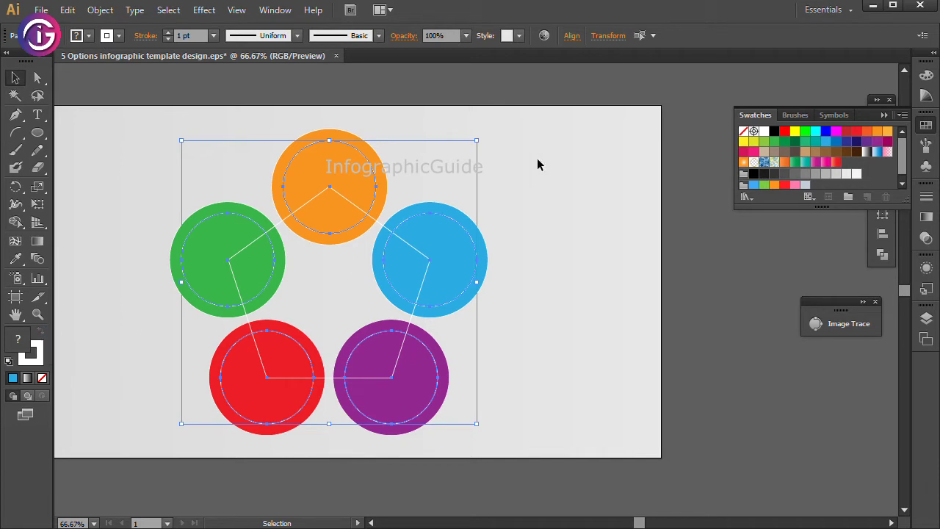
pyautogui.click(764, 131)
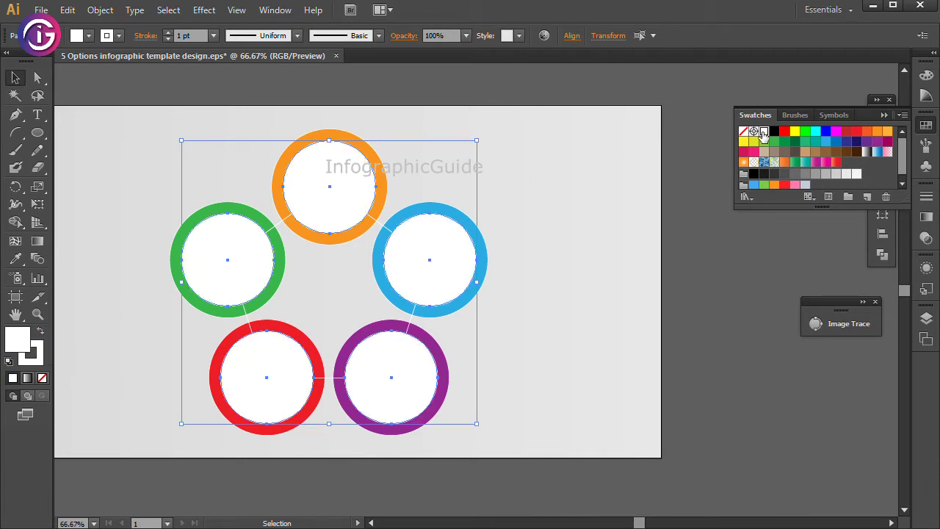
pyautogui.click(30, 353)
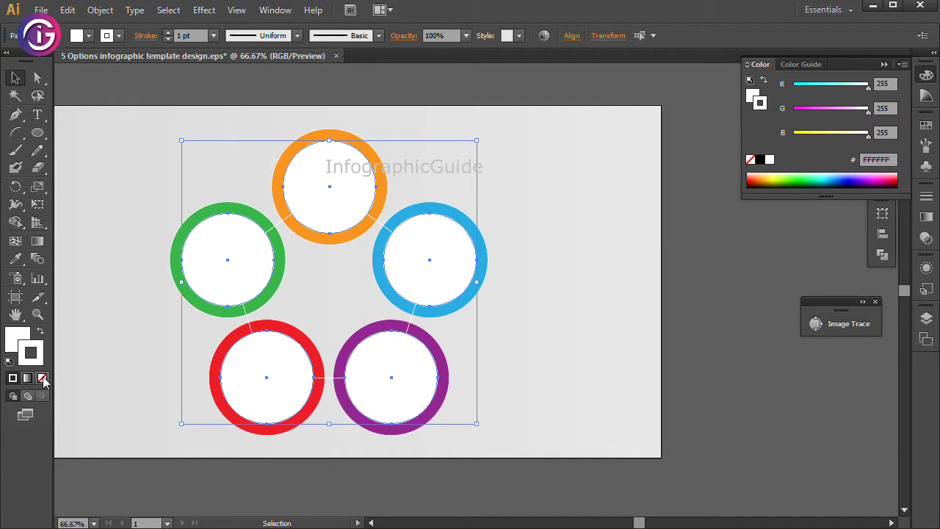
pyautogui.click(42, 378)
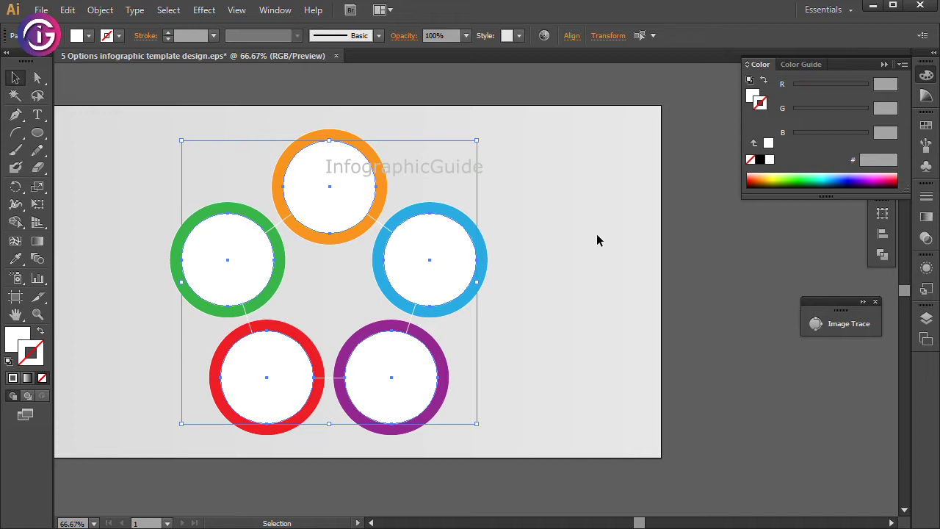
pyautogui.click(571, 310)
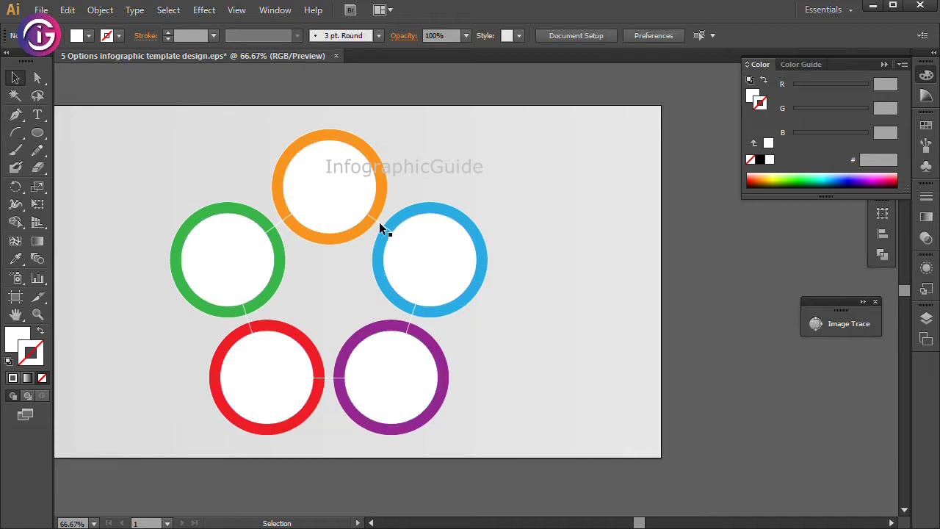
# Step: Apply Object > Path > Divide Objects Below using the pentagon outline, then select the orange ring's inner wedge
pyautogui.click(380, 226)
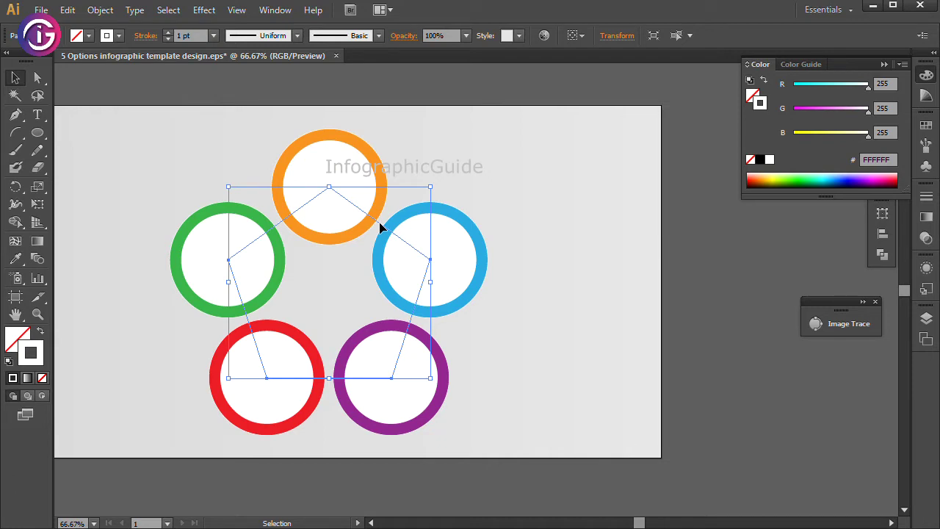
pyautogui.click(102, 10)
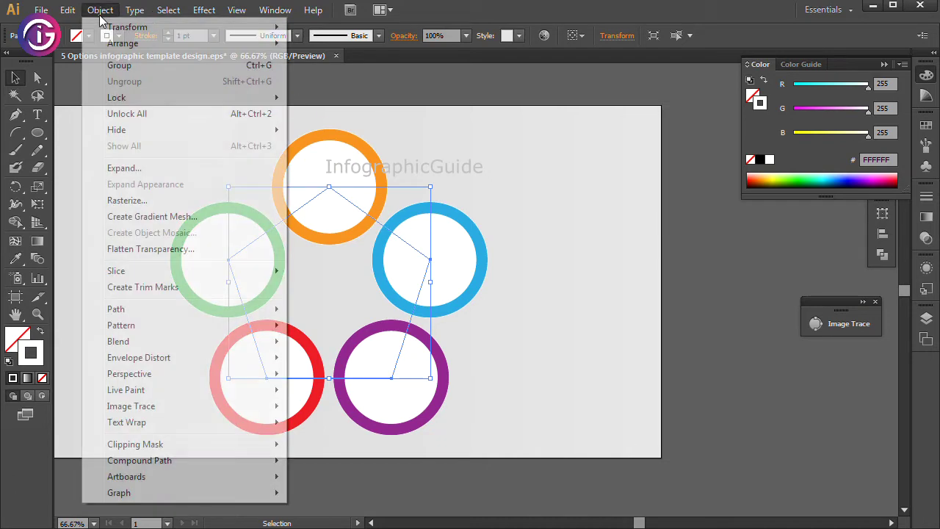
pyautogui.moveTo(117, 309)
pyautogui.click(377, 435)
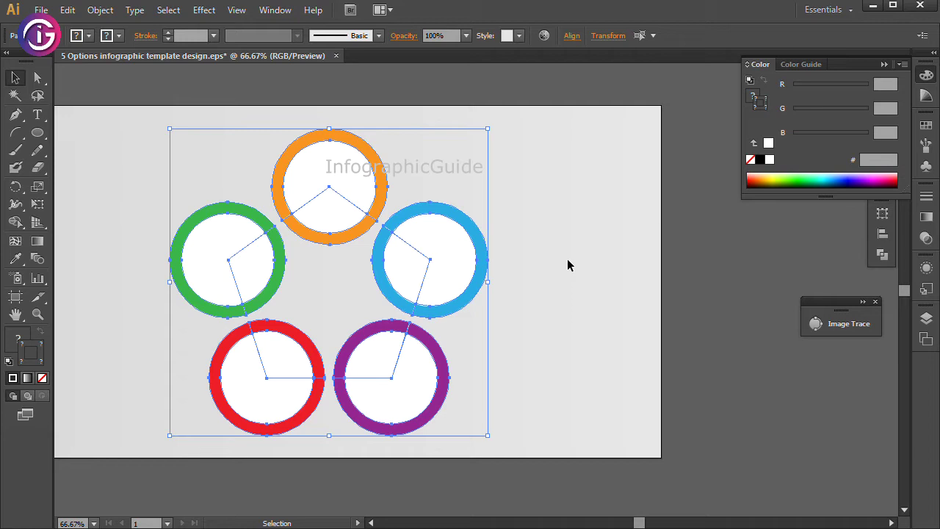
pyautogui.click(568, 260)
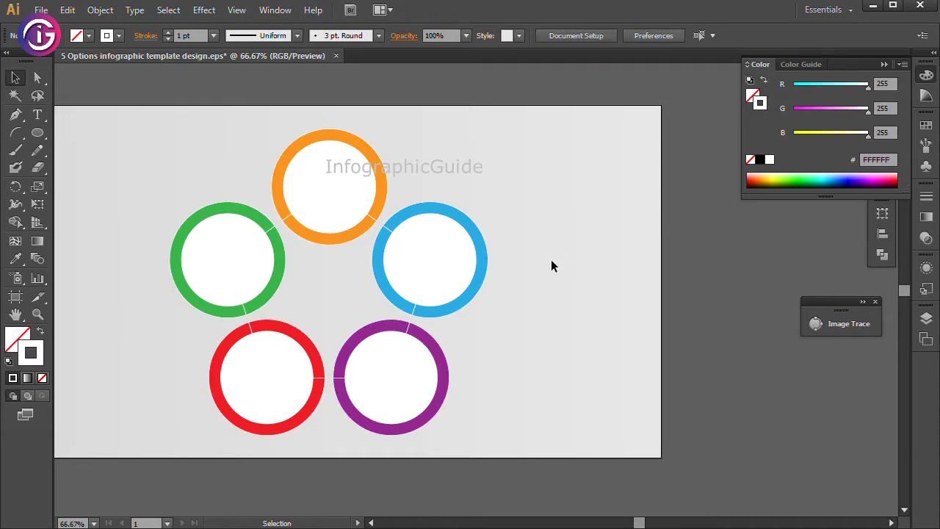
# Step: Unite the orange and blue rings' cut-off arcs with their inner wedges using Pathfinder
pyautogui.click(349, 224)
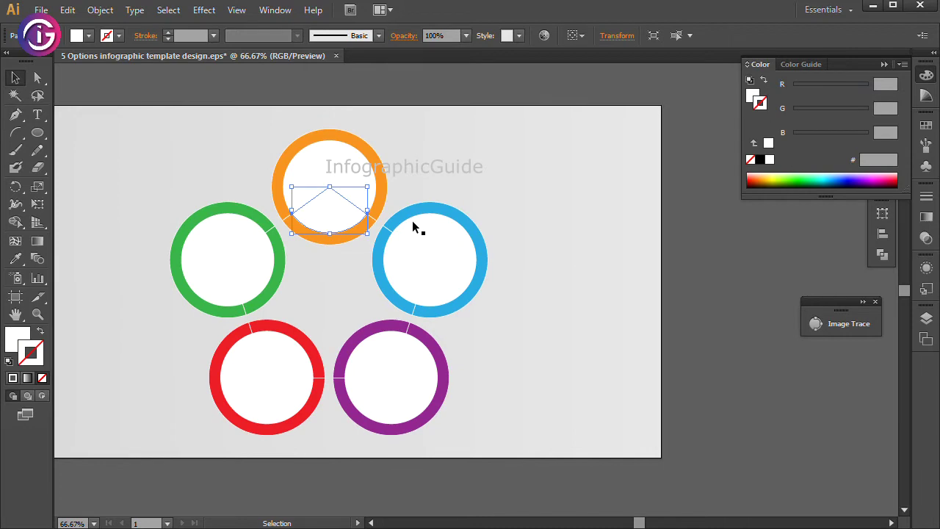
pyautogui.keyDown('shift'); pyautogui.click(340, 241); pyautogui.keyUp('shift')
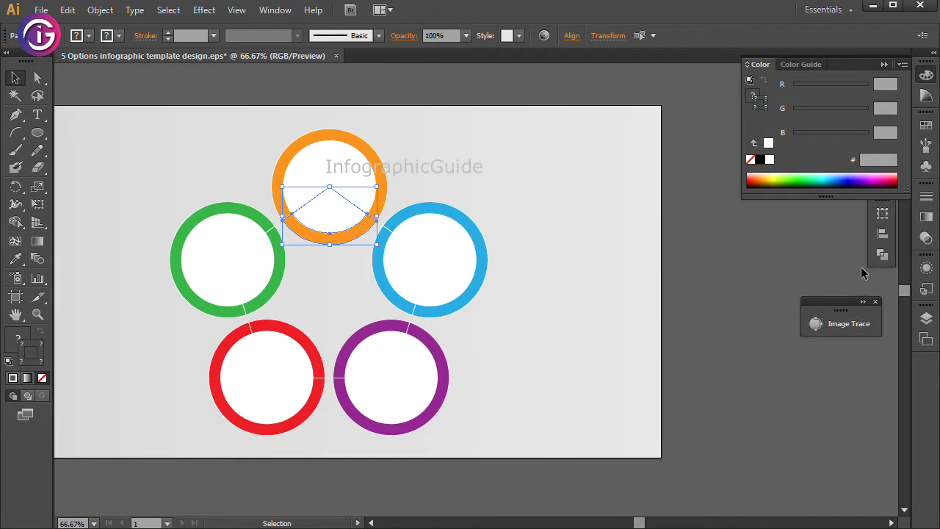
pyautogui.click(882, 255)
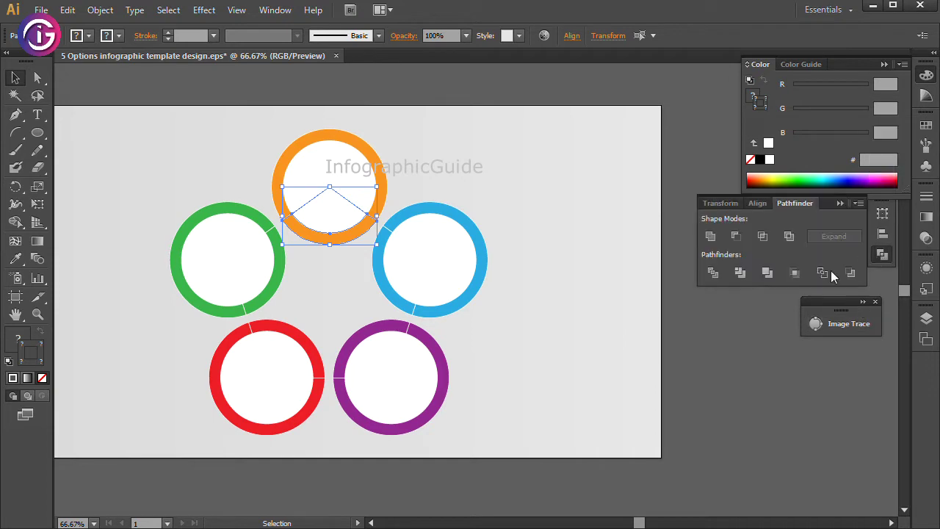
pyautogui.click(711, 236)
pyautogui.click(400, 291)
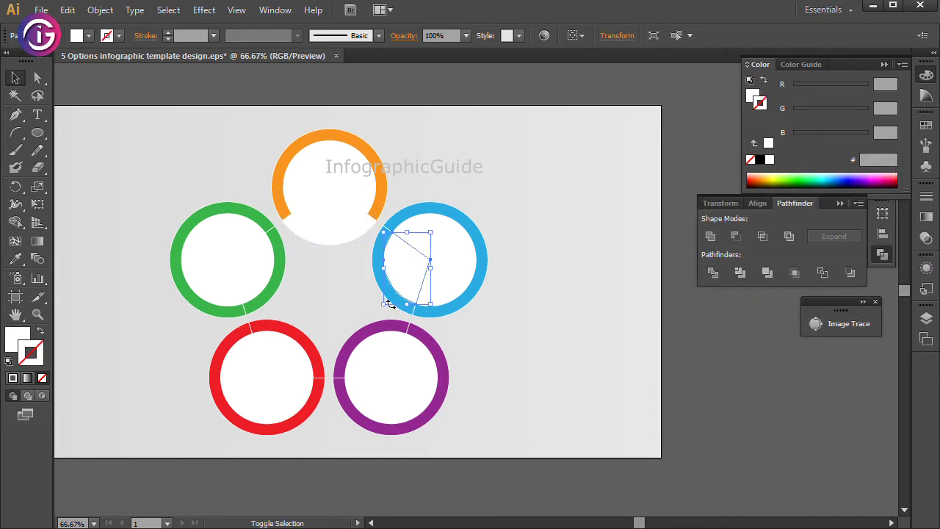
pyautogui.keyDown('shift'); pyautogui.click(390, 299); pyautogui.keyUp('shift')
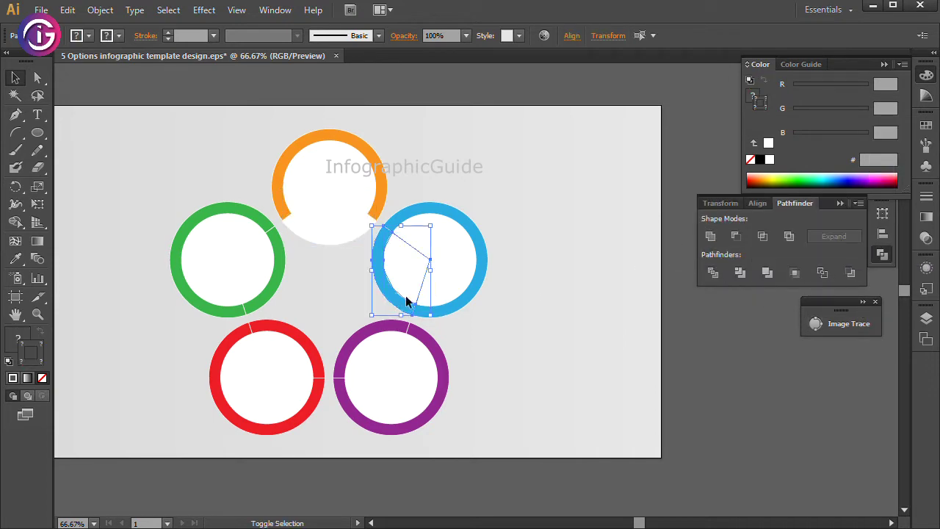
pyautogui.click(710, 237)
# Step: Unite the purple, red and green rings' arcs with their inner wedges
pyautogui.click(378, 367)
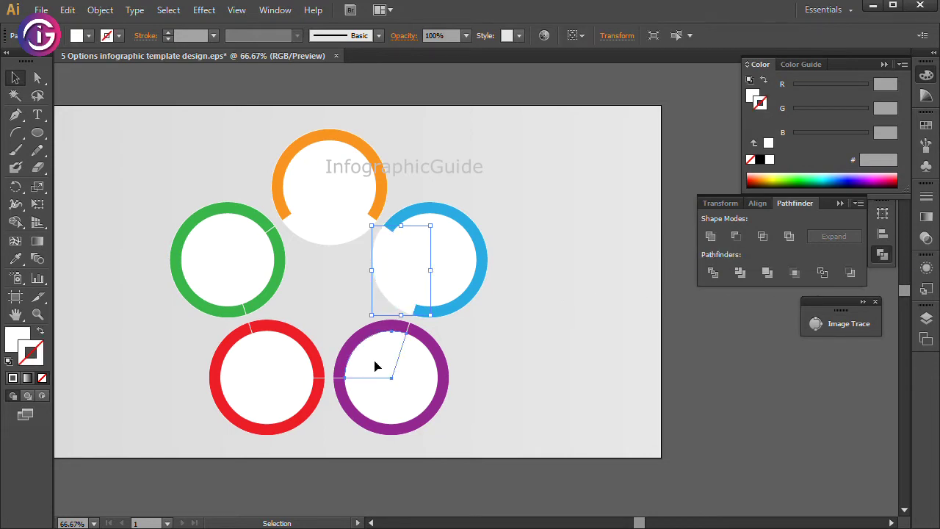
pyautogui.keyDown('shift'); pyautogui.click(394, 330); pyautogui.keyUp('shift')
pyautogui.click(711, 236)
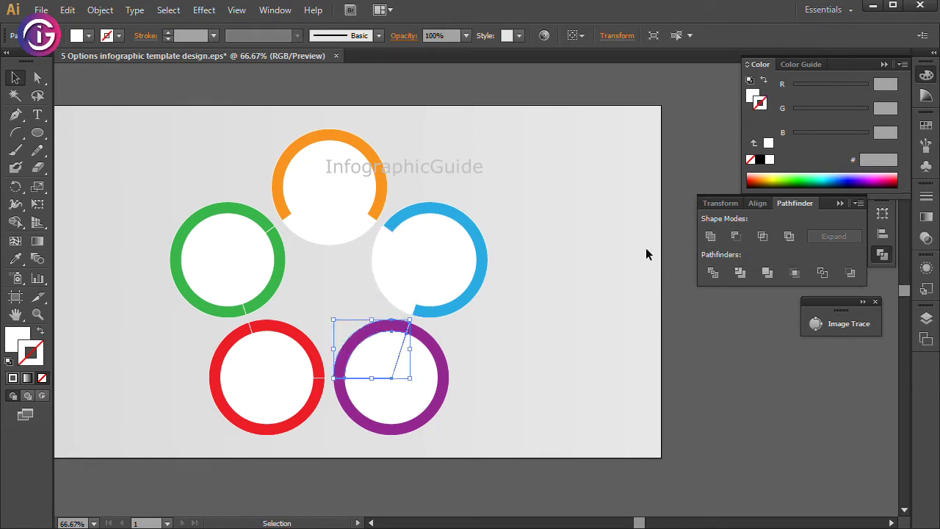
pyautogui.click(275, 360)
pyautogui.keyDown('shift'); pyautogui.click(294, 336); pyautogui.keyUp('shift')
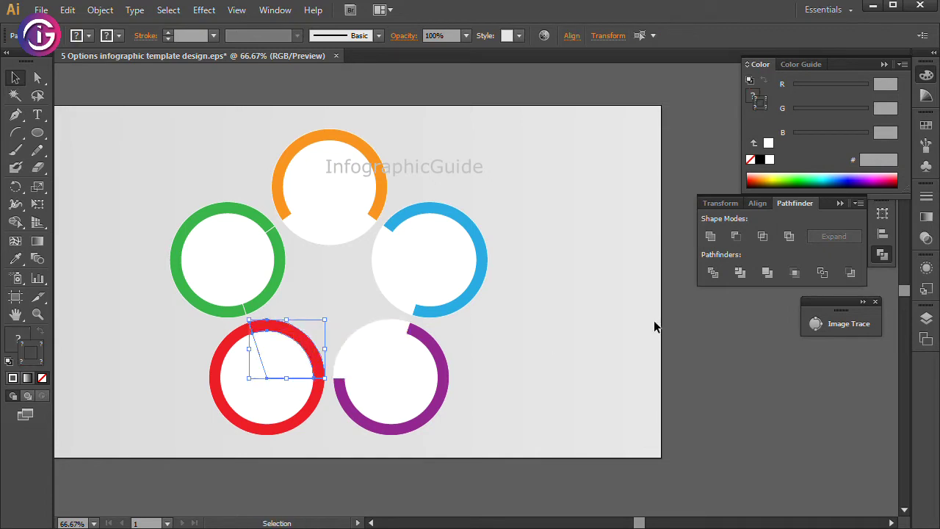
pyautogui.click(711, 236)
pyautogui.click(271, 266)
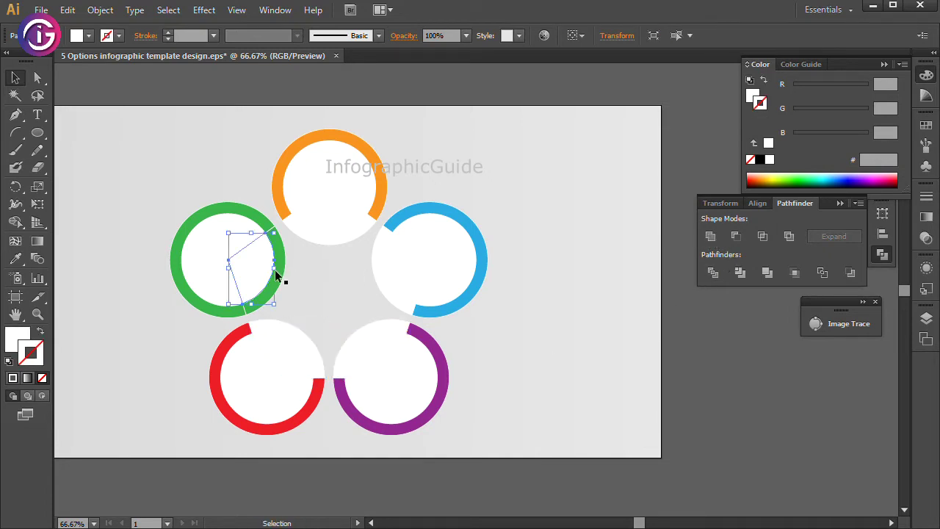
pyautogui.keyDown('shift'); pyautogui.click(284, 281); pyautogui.keyUp('shift')
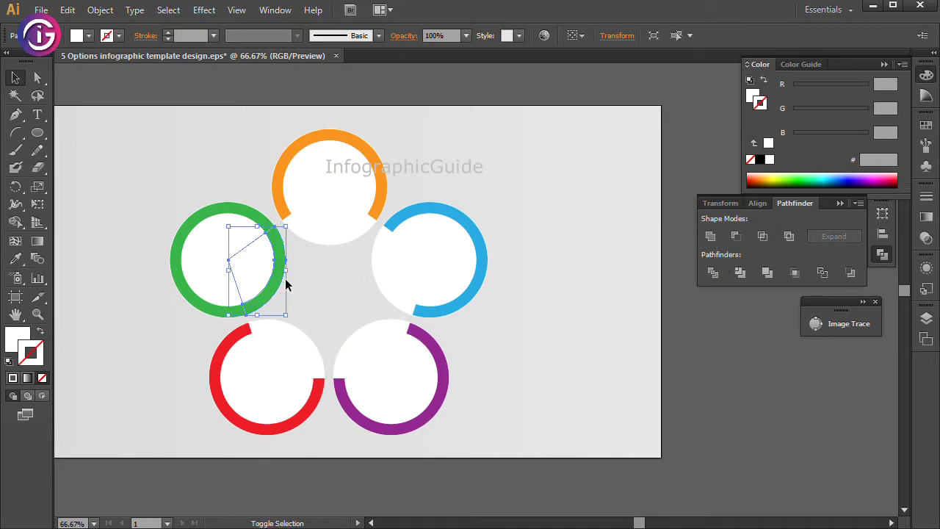
pyautogui.click(712, 240)
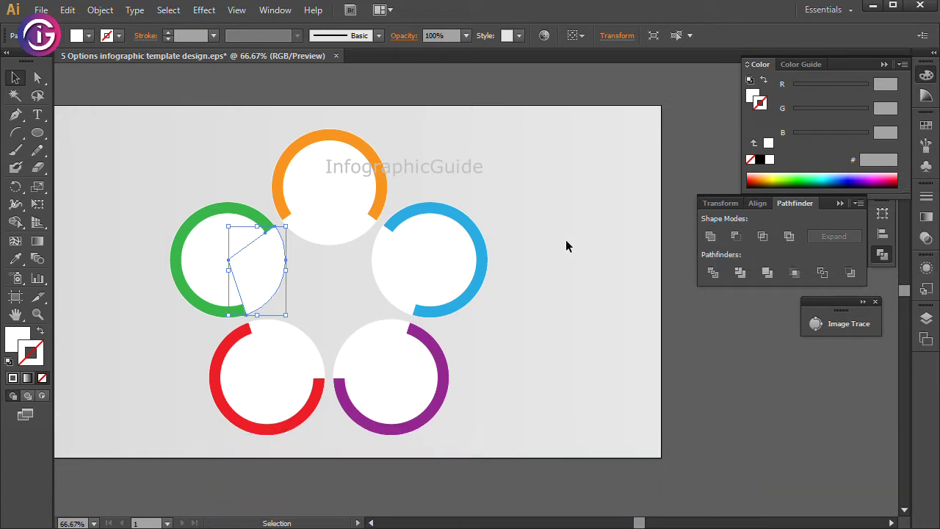
pyautogui.hotkey('ctrl', 'd')
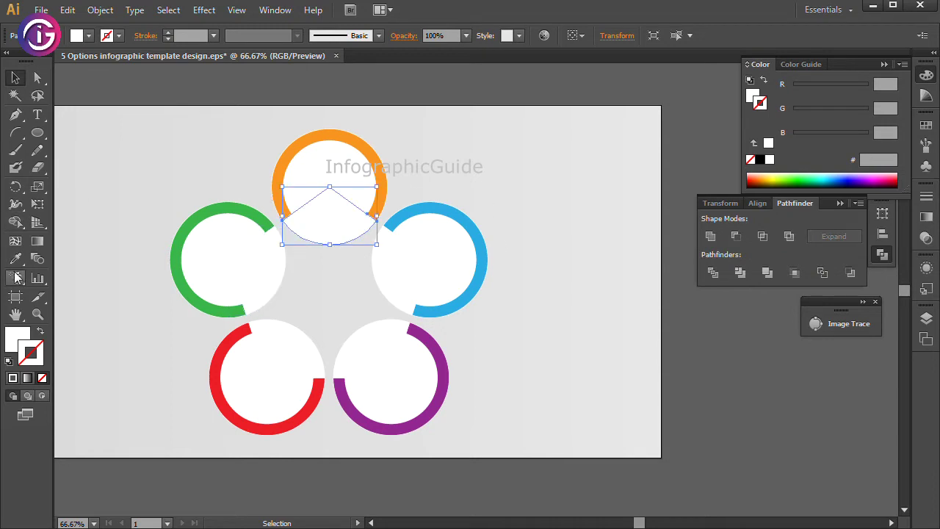
# Step: Fill the orange, blue and purple wedges with their rings' colours using the Eyedropper
pyautogui.click(15, 259)
pyautogui.click(336, 133)
pyautogui.click(15, 78)
pyautogui.click(385, 281)
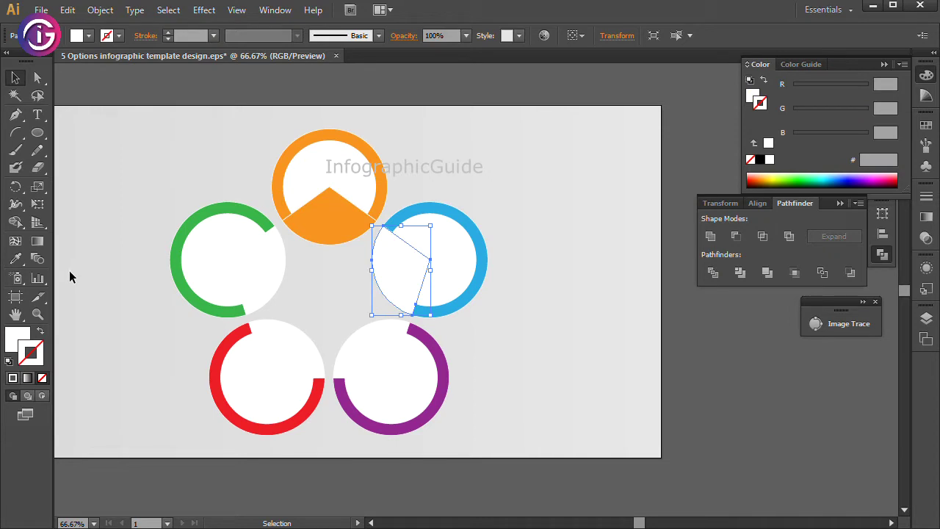
pyautogui.click(15, 258)
pyautogui.click(447, 200)
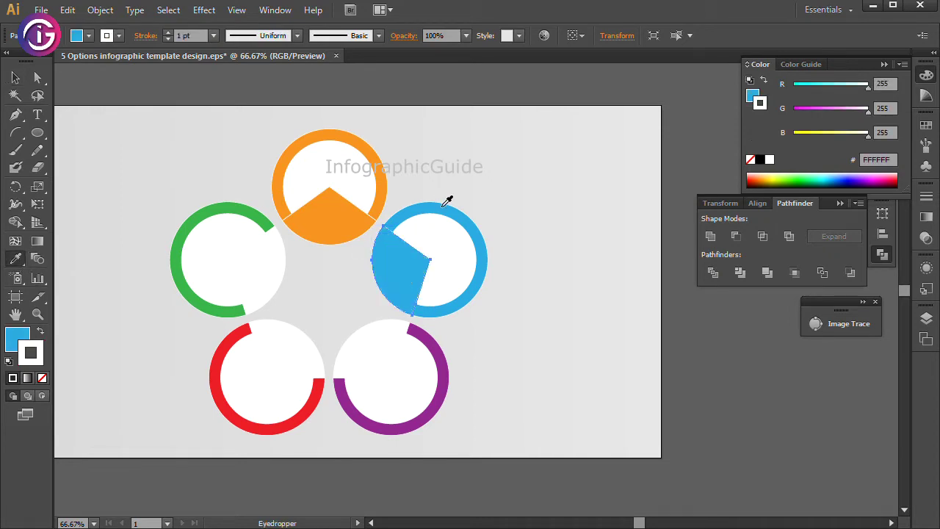
pyautogui.click(15, 78)
pyautogui.click(364, 351)
pyautogui.click(16, 258)
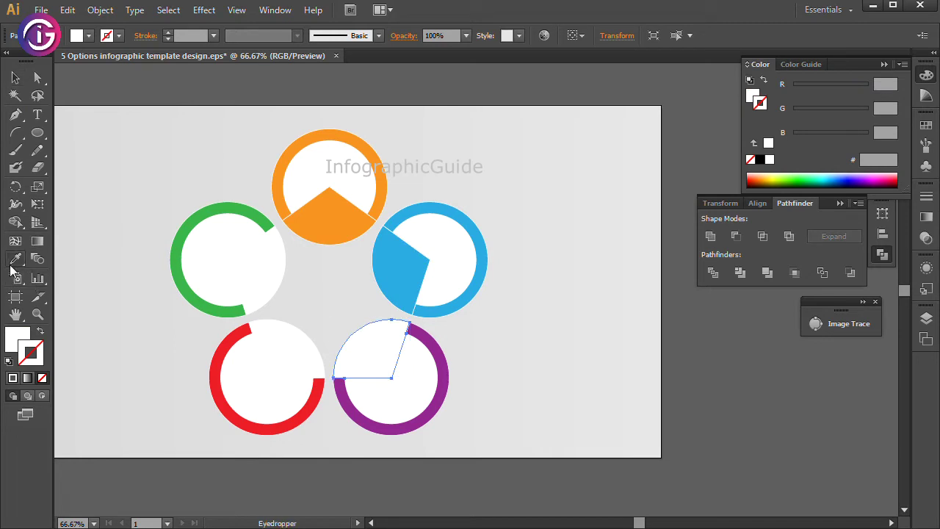
pyautogui.click(439, 349)
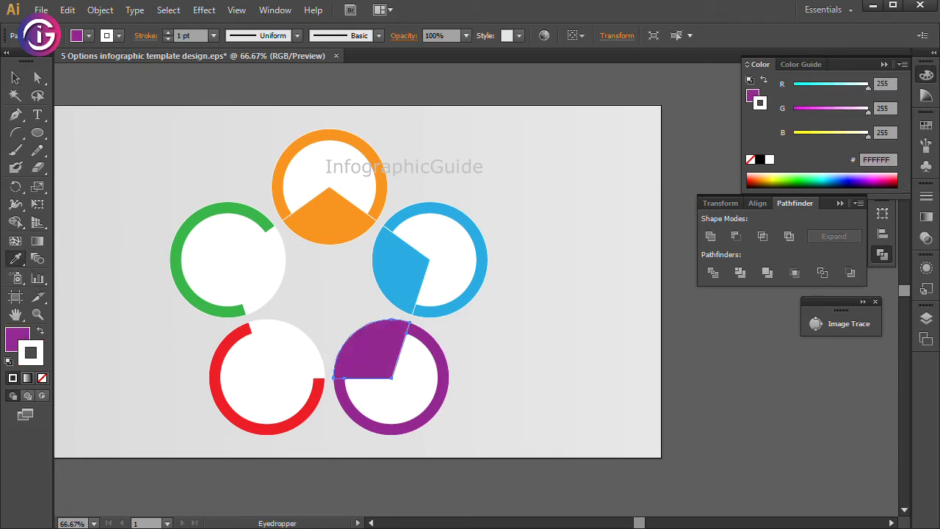
# Step: Fill the red and green wedges with their rings' colours
pyautogui.click(15, 78)
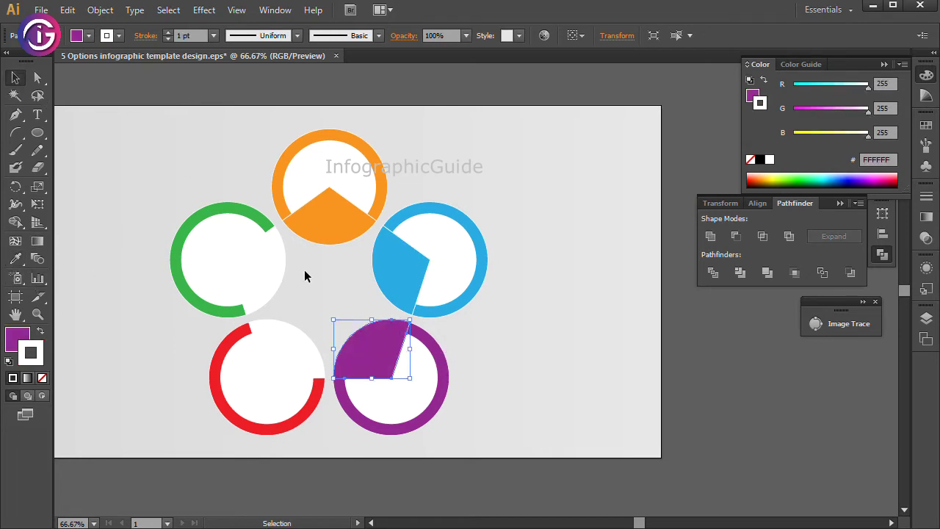
pyautogui.click(300, 340)
pyautogui.click(15, 258)
pyautogui.click(248, 327)
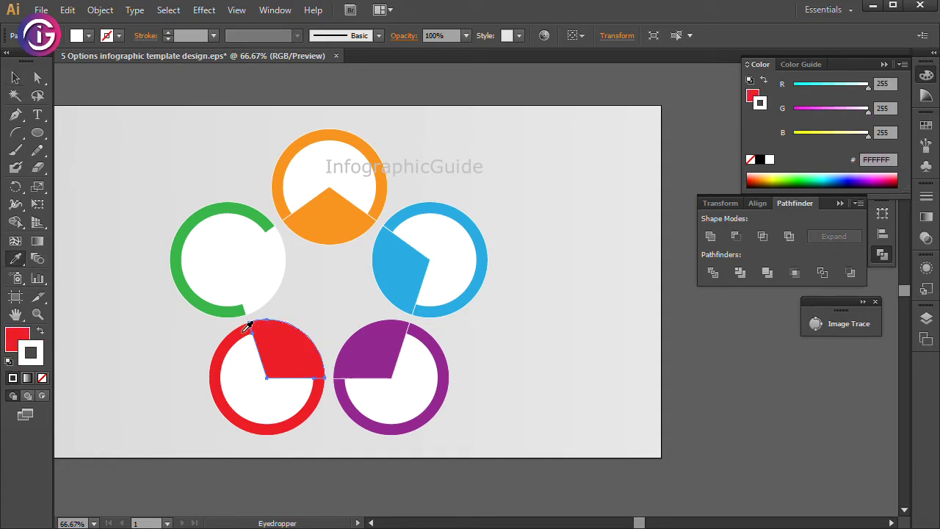
pyautogui.click(15, 78)
pyautogui.click(272, 264)
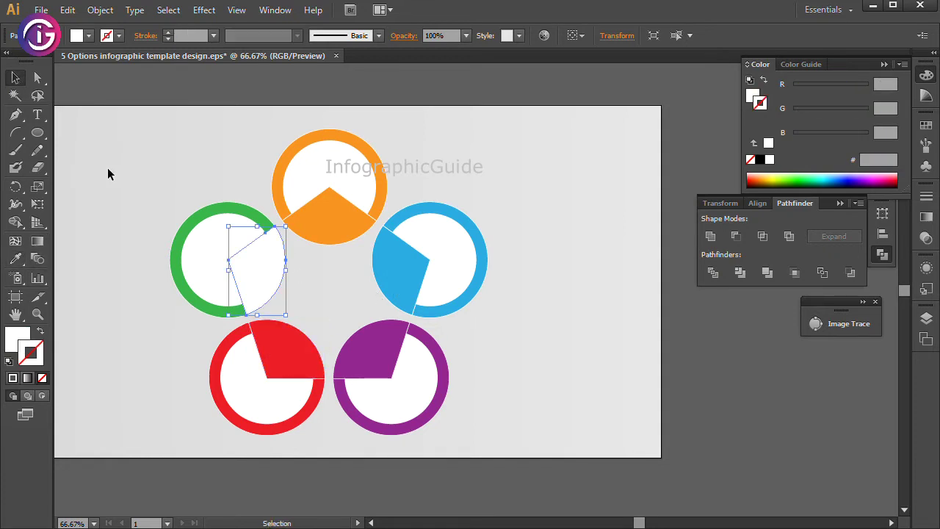
pyautogui.click(15, 258)
pyautogui.click(230, 204)
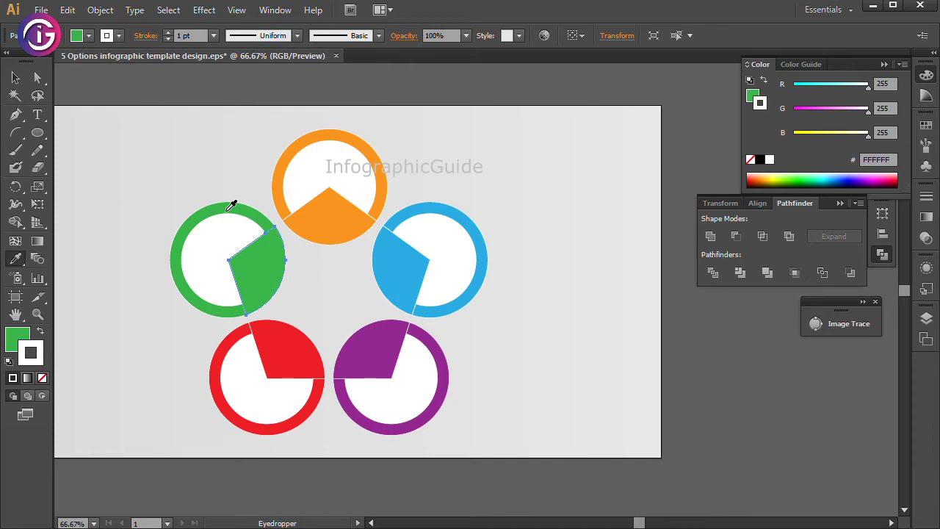
pyautogui.click(15, 78)
pyautogui.click(322, 177)
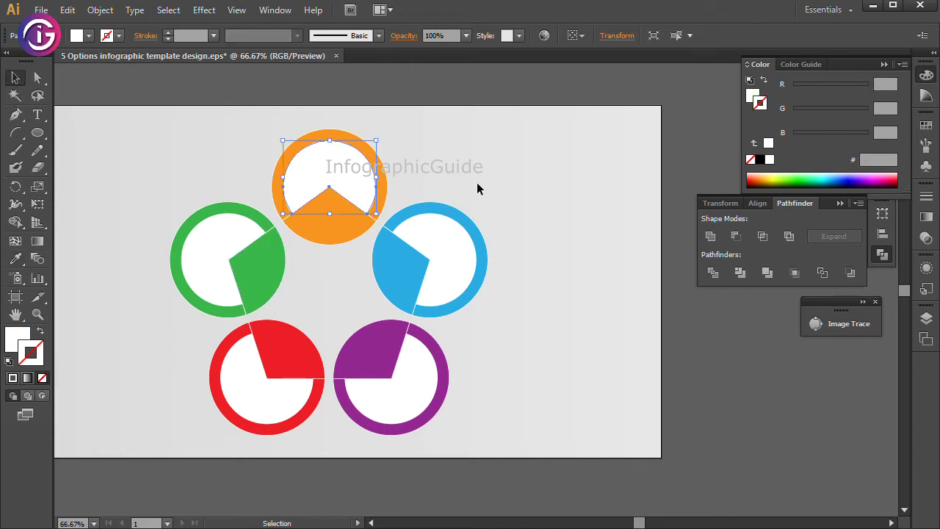
pyautogui.click(492, 194)
# Step: Remove the outline stroke from all five coloured wedges
pyautogui.click(418, 315)
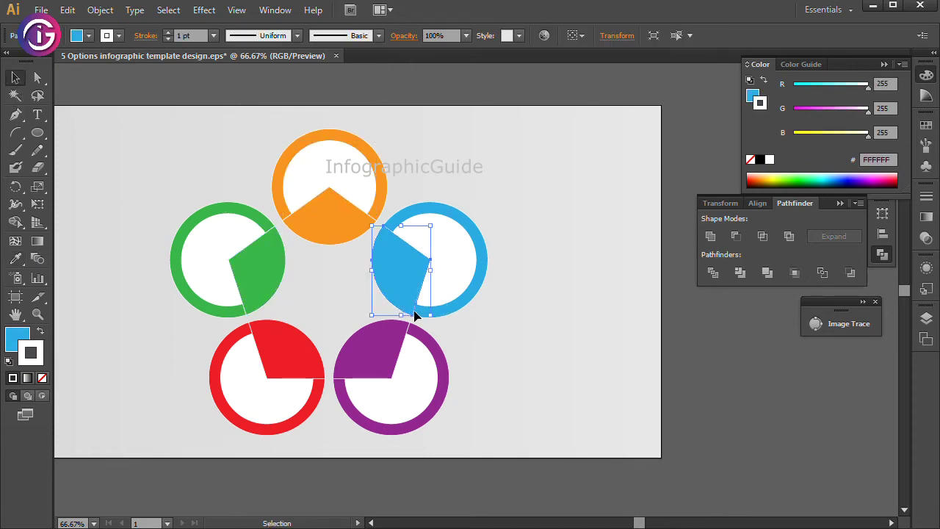
pyautogui.keyDown('shift'); pyautogui.click(376, 370); pyautogui.keyUp('shift')
pyautogui.keyDown('shift'); pyautogui.click(279, 363); pyautogui.keyUp('shift')
pyautogui.keyDown('shift'); pyautogui.click(263, 294); pyautogui.keyUp('shift')
pyautogui.keyDown('shift'); pyautogui.click(311, 225); pyautogui.keyUp('shift')
pyautogui.click(42, 377)
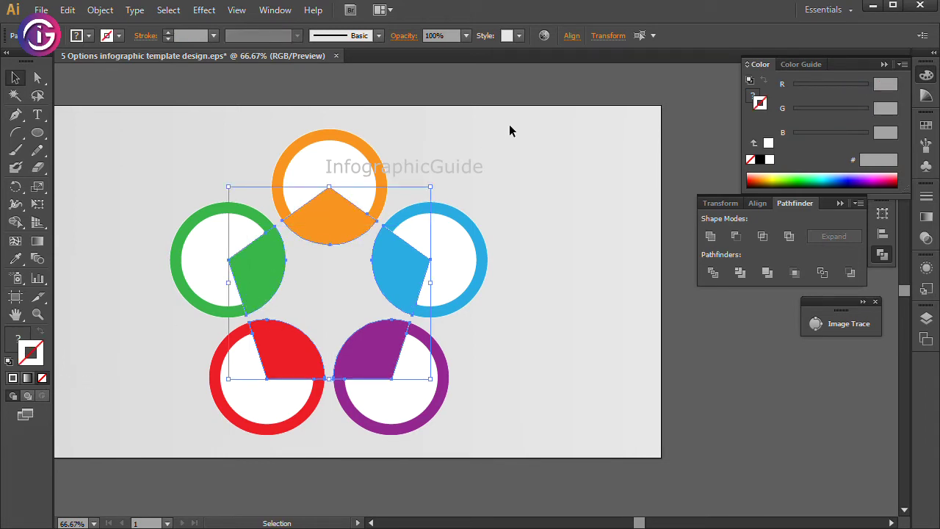
pyautogui.click(514, 123)
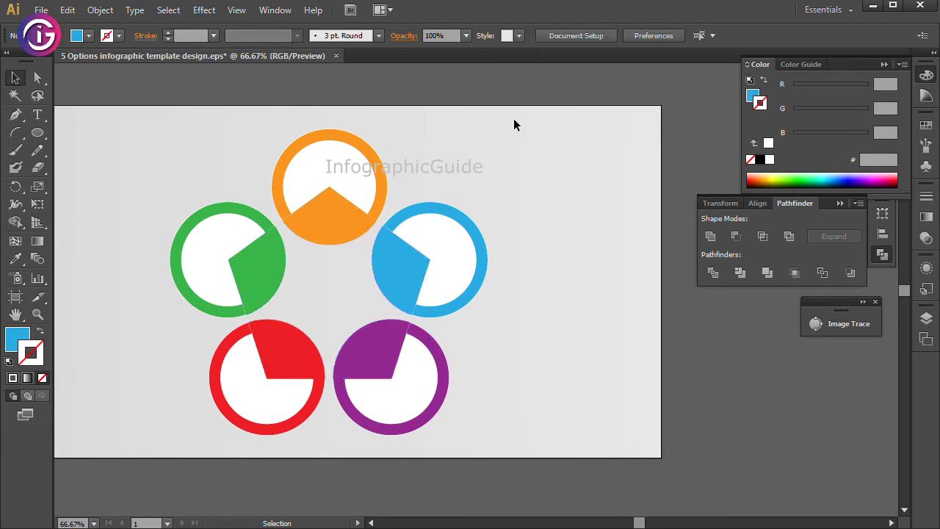
# Step: Remove the outline stroke from all five coloured circles
pyautogui.click(340, 184)
pyautogui.click(456, 174)
pyautogui.click(388, 225)
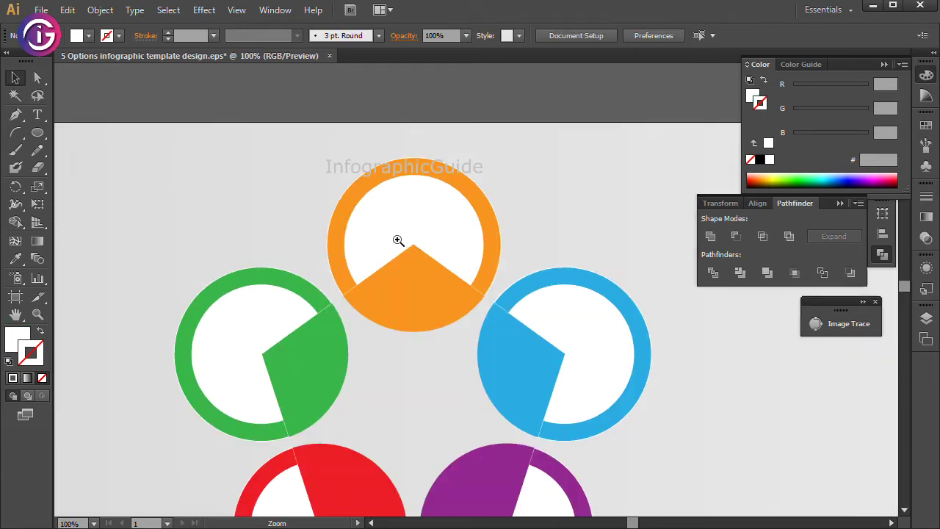
pyautogui.click(508, 315)
pyautogui.click(477, 254)
pyautogui.keyDown('shift'); pyautogui.click(441, 193); pyautogui.keyUp('shift')
pyautogui.keyDown('shift'); pyautogui.click(199, 267); pyautogui.keyUp('shift')
pyautogui.moveTo(450, 305); pyautogui.dragTo(485, 87)
pyautogui.keyDown('shift'); pyautogui.click(566, 301); pyautogui.keyUp('shift')
pyautogui.keyDown('shift'); pyautogui.click(161, 291); pyautogui.keyUp('shift')
pyautogui.click(42, 377)
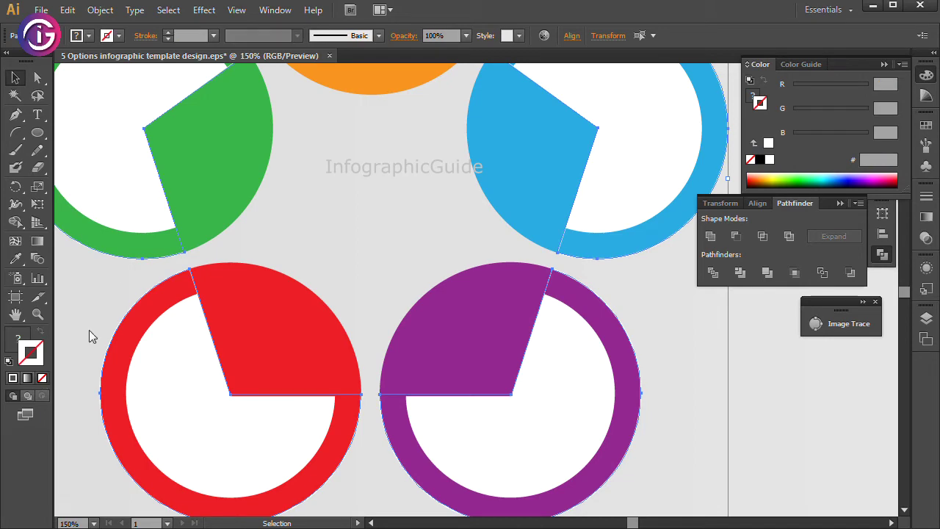
pyautogui.click(114, 273)
# Step: Return to actual size and pan so the five rings sit centred in the window
pyautogui.keyDown('ctrl'); pyautogui.keyDown('alt'); pyautogui.click(323, 255); pyautogui.keyUp('alt'); pyautogui.keyUp('ctrl')
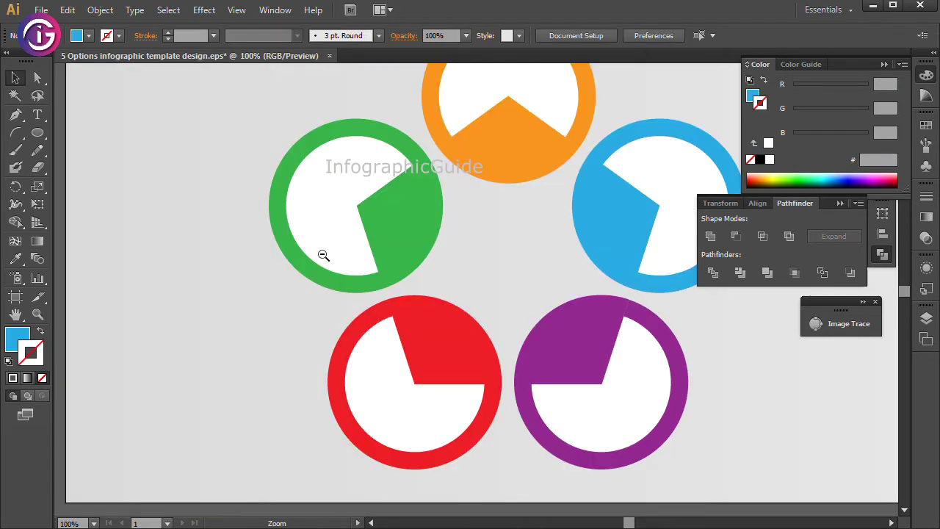
pyautogui.hotkey('ctrl', '0')
pyautogui.hotkey('ctrl', '1')
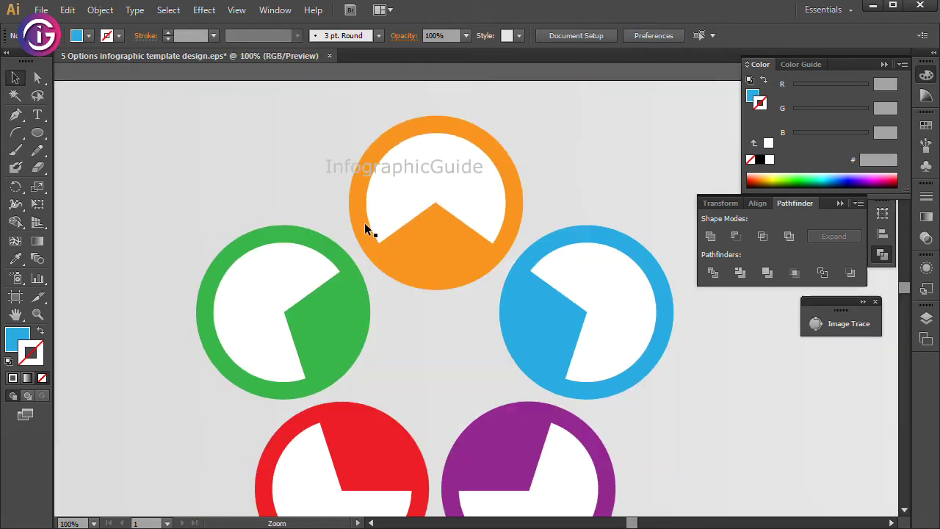
pyautogui.moveTo(367, 229); pyautogui.dragTo(314, 173)
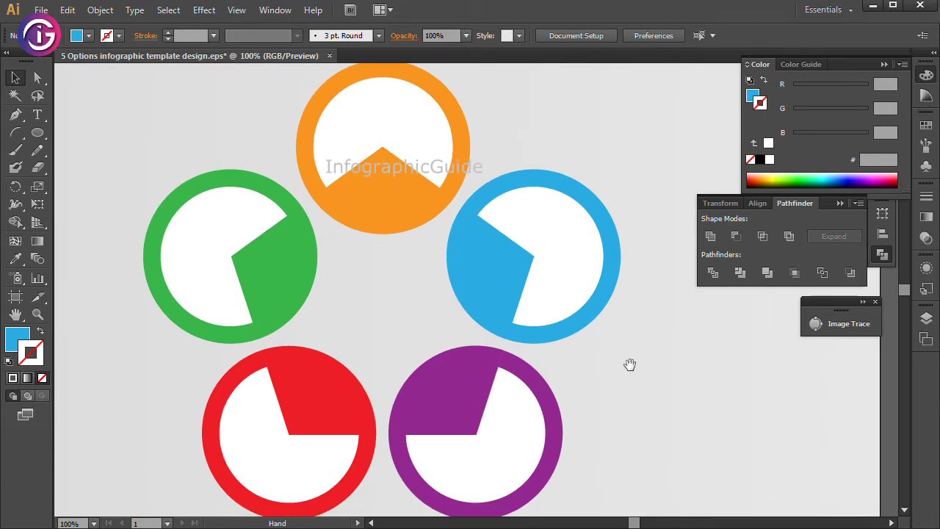
pyautogui.moveTo(630, 364); pyautogui.dragTo(615, 361)
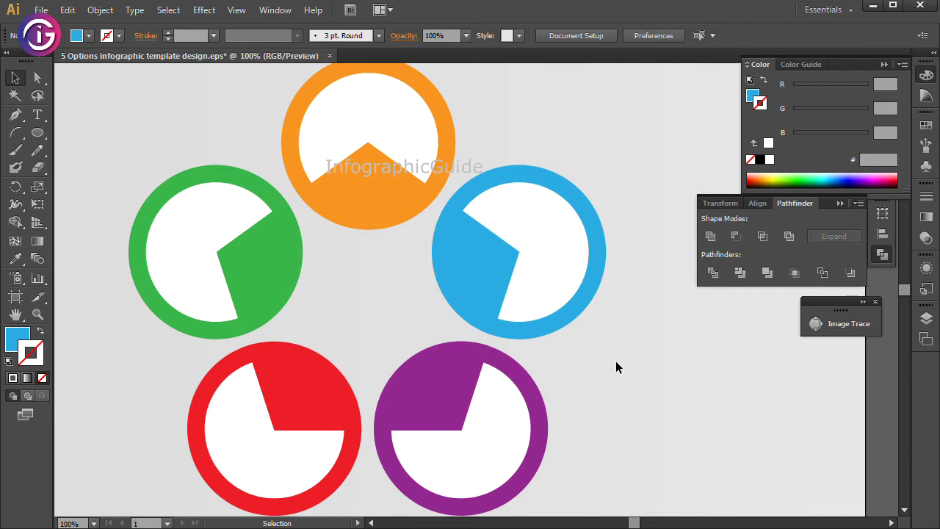
# Step: Select the orange, blue, purple, red and green wedges together
pyautogui.click(401, 185)
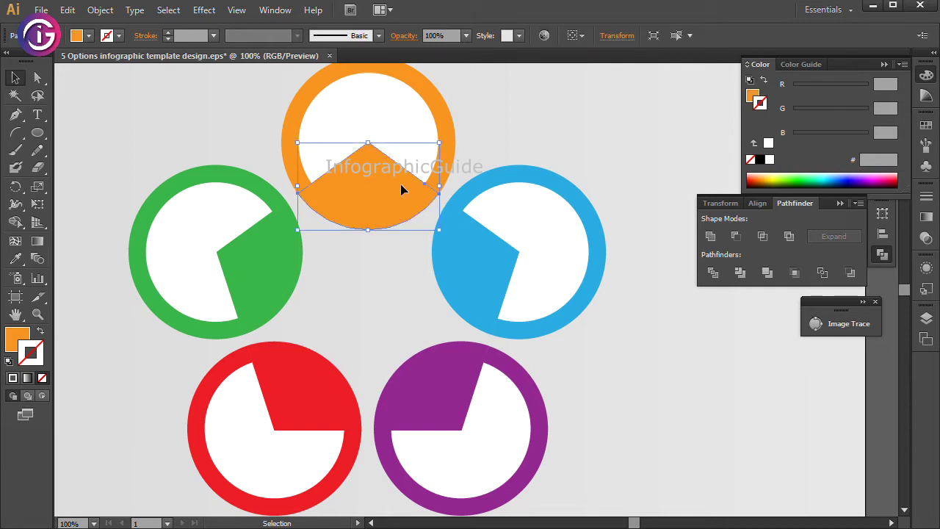
pyautogui.keyDown('shift'); pyautogui.click(472, 261); pyautogui.keyUp('shift')
pyautogui.keyDown('shift'); pyautogui.click(440, 422); pyautogui.keyUp('shift')
pyautogui.keyDown('shift'); pyautogui.click(282, 397); pyautogui.keyUp('shift')
pyautogui.keyDown('shift'); pyautogui.click(248, 280); pyautogui.keyUp('shift')
# Step: Apply an Inner Glow to the wedges with 45% opacity and 7 px blur
pyautogui.click(205, 10)
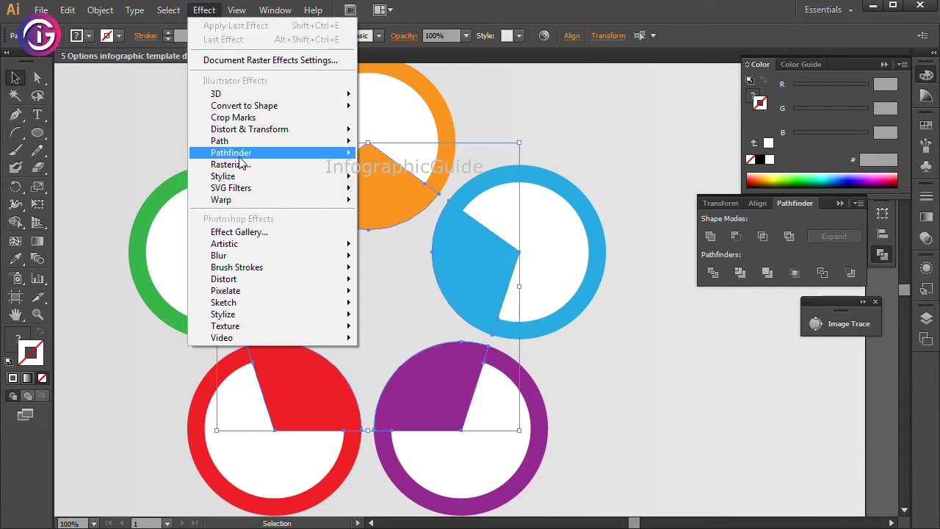
pyautogui.moveTo(223, 177)
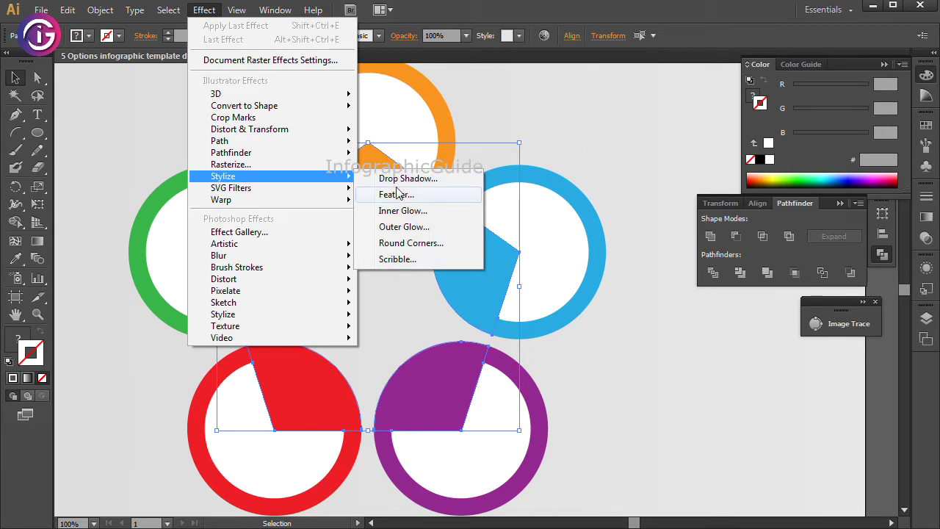
pyautogui.click(403, 211)
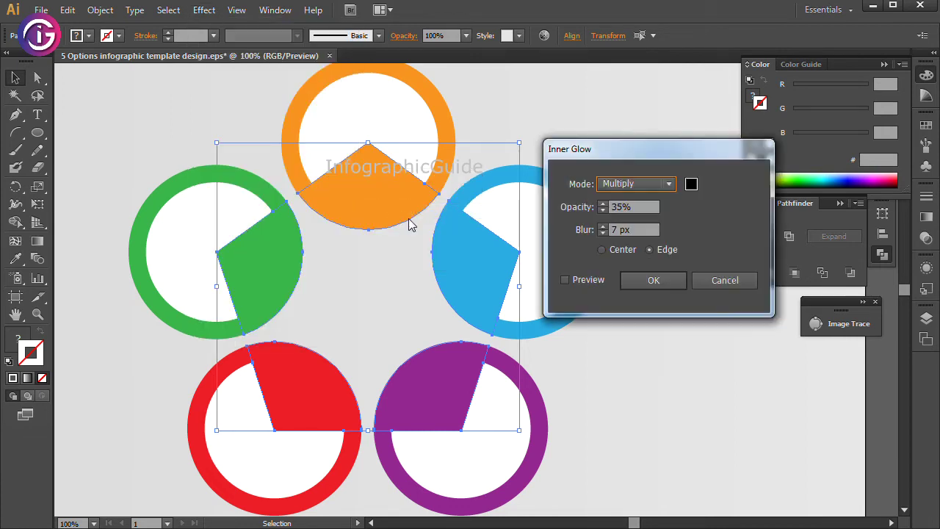
pyautogui.click(574, 282)
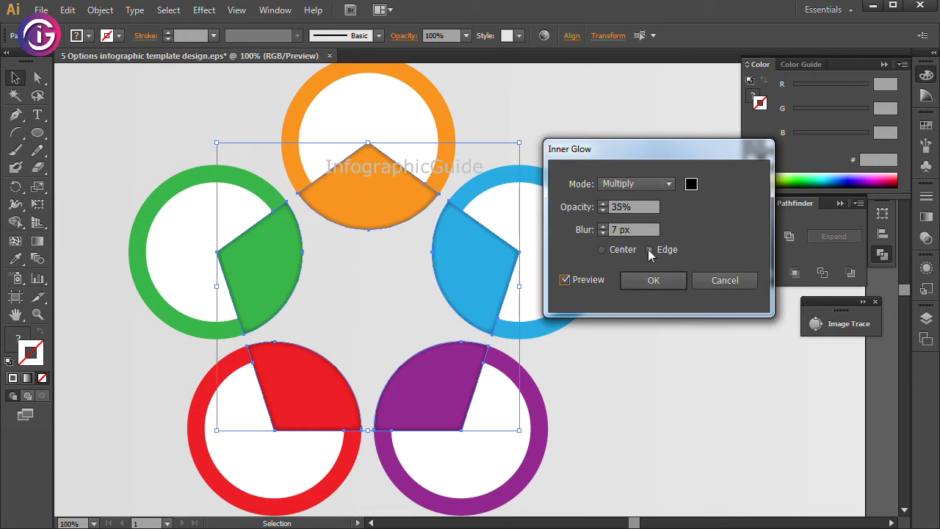
pyautogui.moveTo(647, 207); pyautogui.dragTo(592, 208)
pyautogui.write('45')
pyautogui.press('Tab')
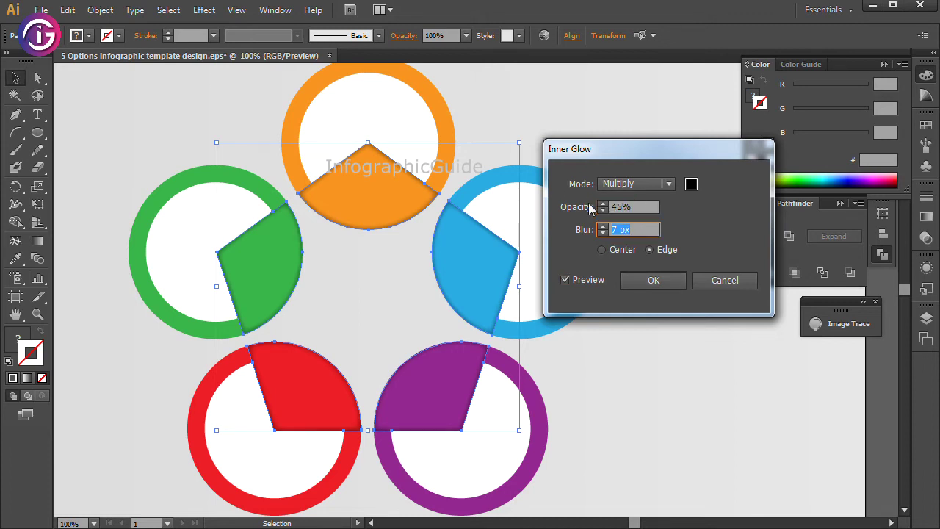
pyautogui.click(666, 280)
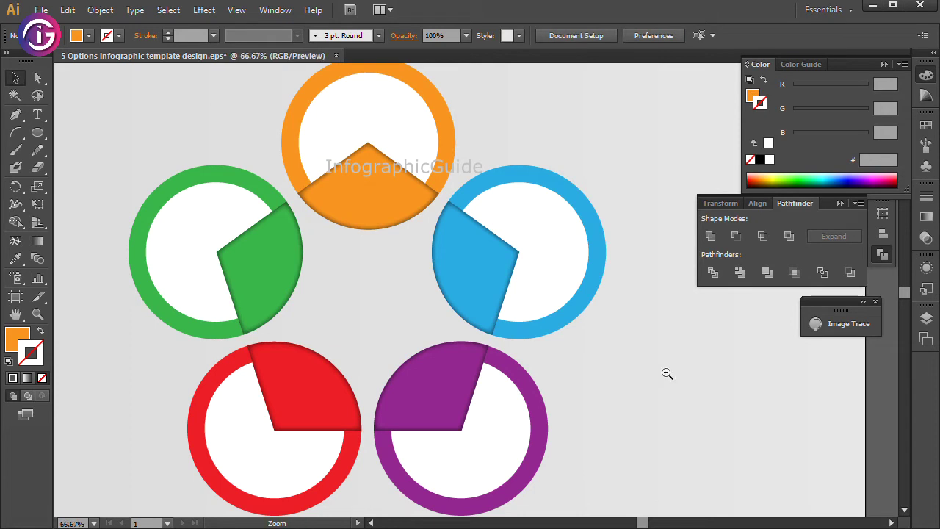
pyautogui.hotkey('ctrl', '-')
pyautogui.moveTo(551, 300)
pyautogui.mouseDown()
pyautogui.moveTo(574, 337)
pyautogui.moveTo(615, 341)
pyautogui.mouseUp()
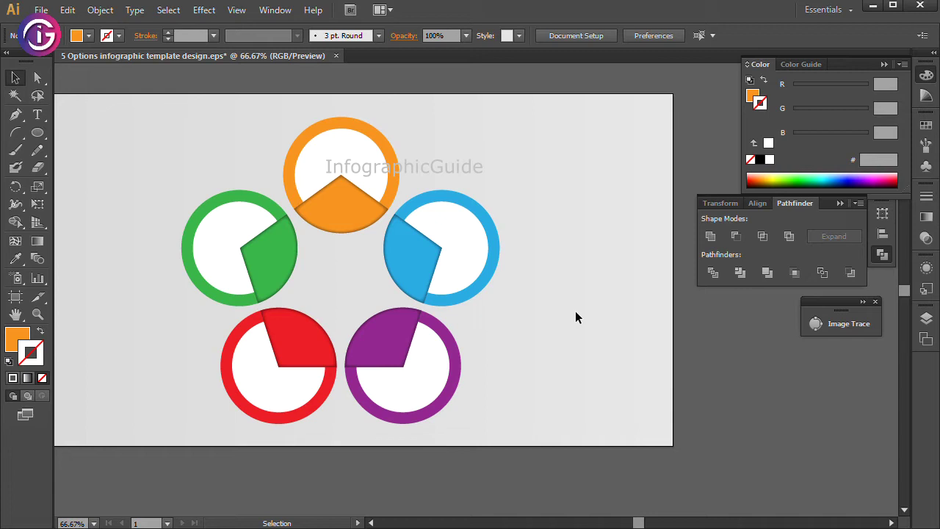
pyautogui.scroll(1, 538, 176)
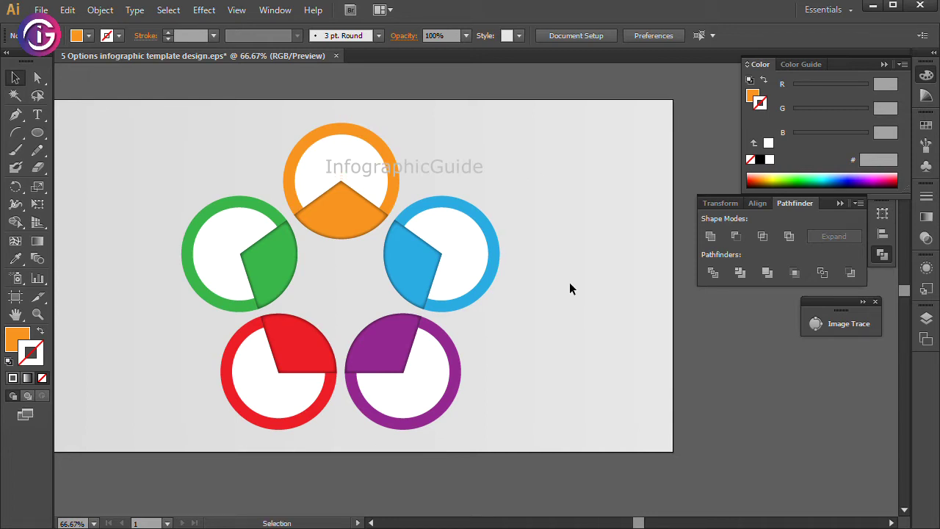
pyautogui.press('t')
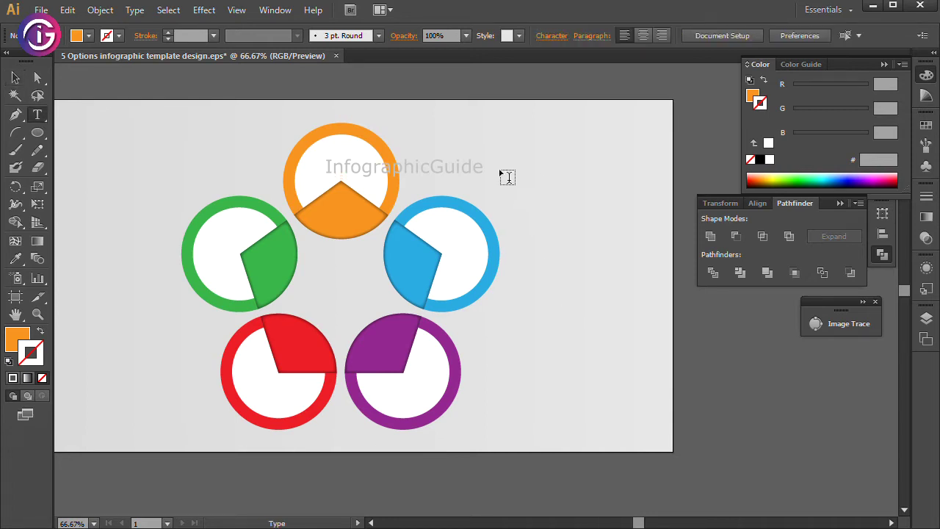
pyautogui.click(507, 174)
pyautogui.write('01')
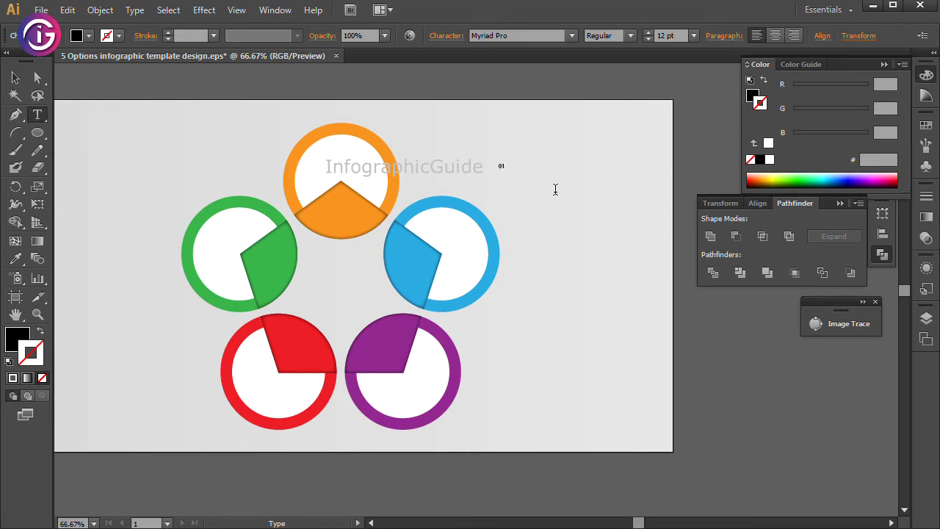
pyautogui.hotkey('ctrl', 'a')
pyautogui.click(15, 77)
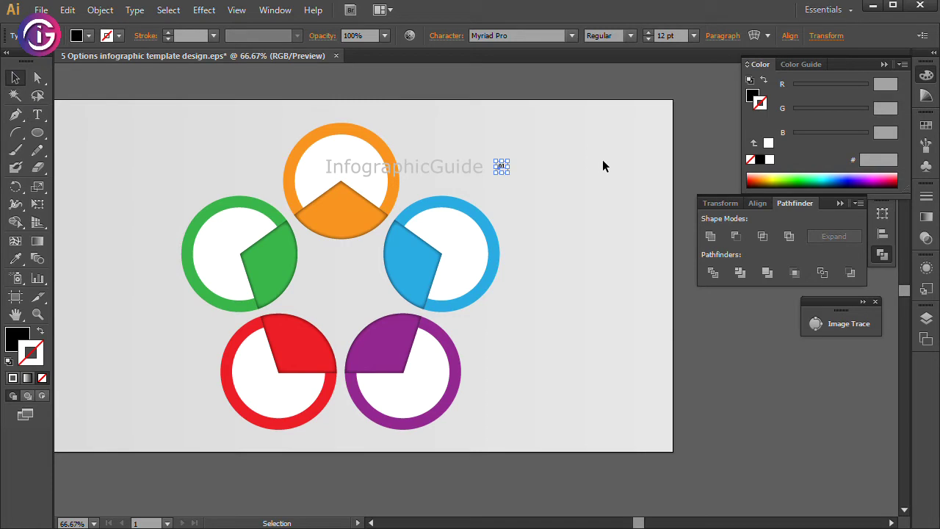
pyautogui.click(571, 36)
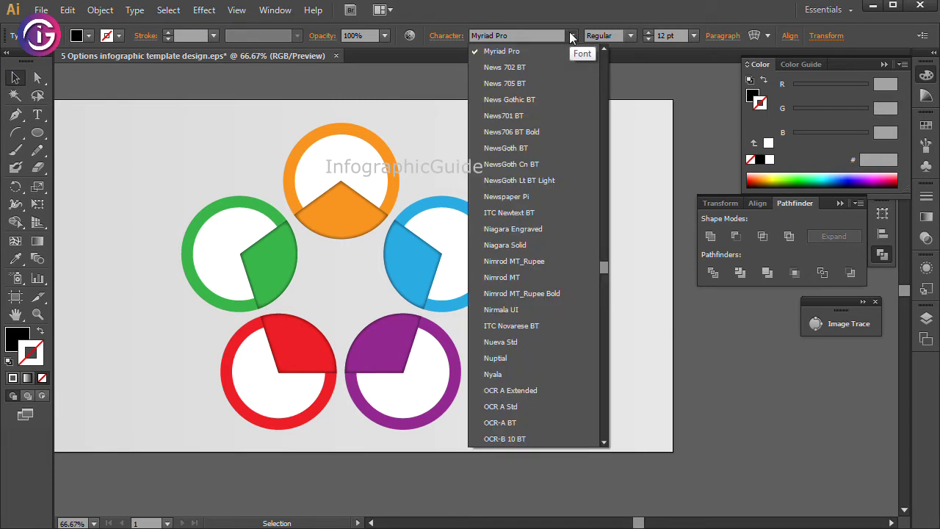
pyautogui.click(571, 36)
pyautogui.click(536, 114)
pyautogui.moveTo(430, 188); pyautogui.dragTo(446, 122)
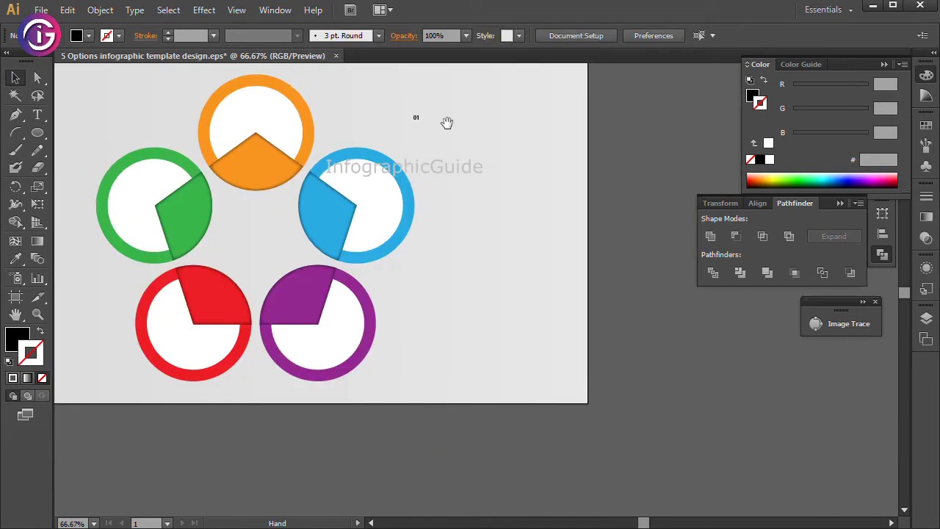
pyautogui.click(415, 121)
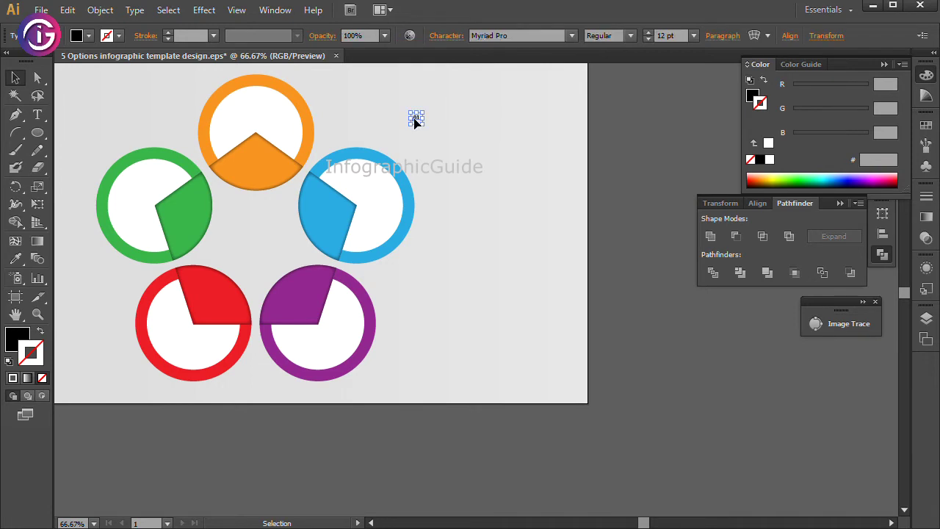
pyautogui.press('Delete')
pyautogui.moveTo(276, 169)
pyautogui.mouseDown()
pyautogui.moveTo(493, 170)
pyautogui.moveTo(577, 188)
pyautogui.moveTo(586, 216)
pyautogui.mouseUp()
pyautogui.moveTo(79, 113); pyautogui.dragTo(569, 211)
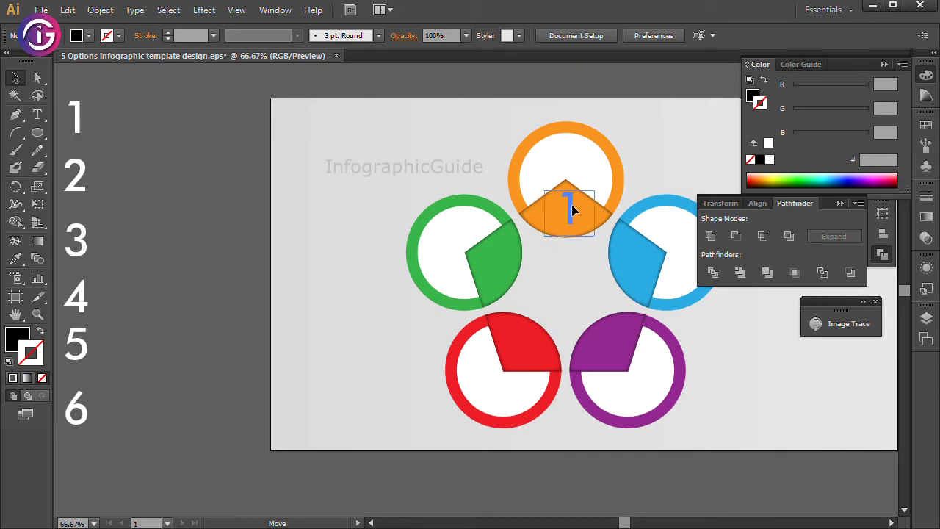
# Step: Place the white numeral 1 on the orange wedge and bring it to the front
pyautogui.moveTo(569, 213); pyautogui.dragTo(570, 214)
pyautogui.moveTo(470, 148); pyautogui.dragTo(289, 153)
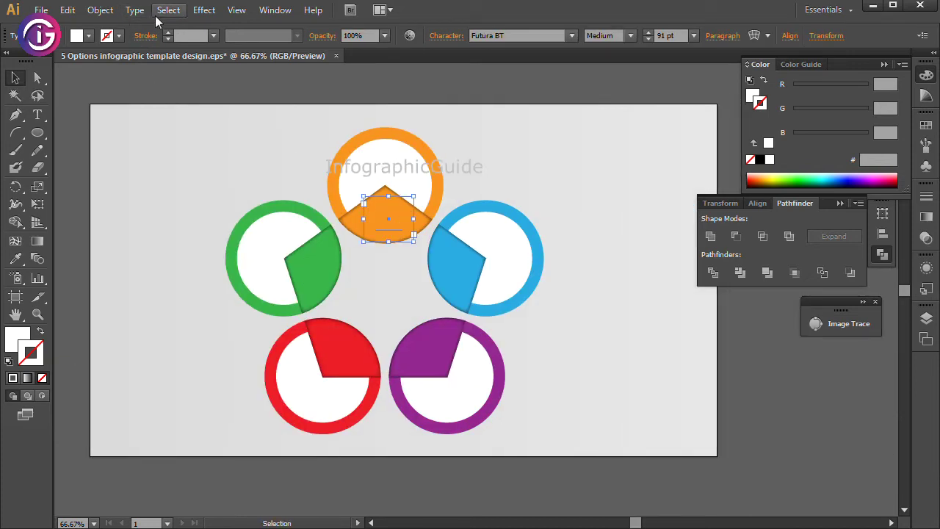
pyautogui.click(100, 10)
pyautogui.moveTo(123, 44)
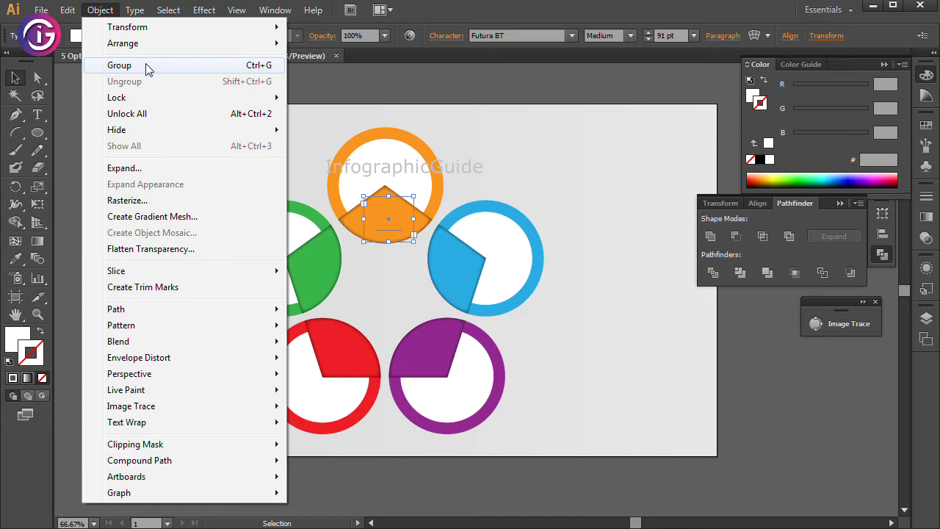
pyautogui.click(335, 43)
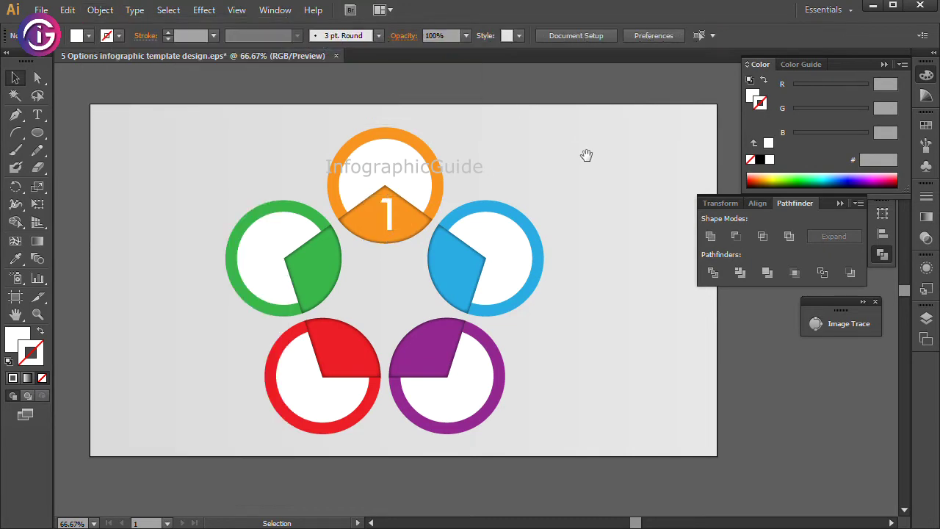
pyautogui.moveTo(579, 124); pyautogui.dragTo(517, 153)
pyautogui.hotkey('ctrl', '+')
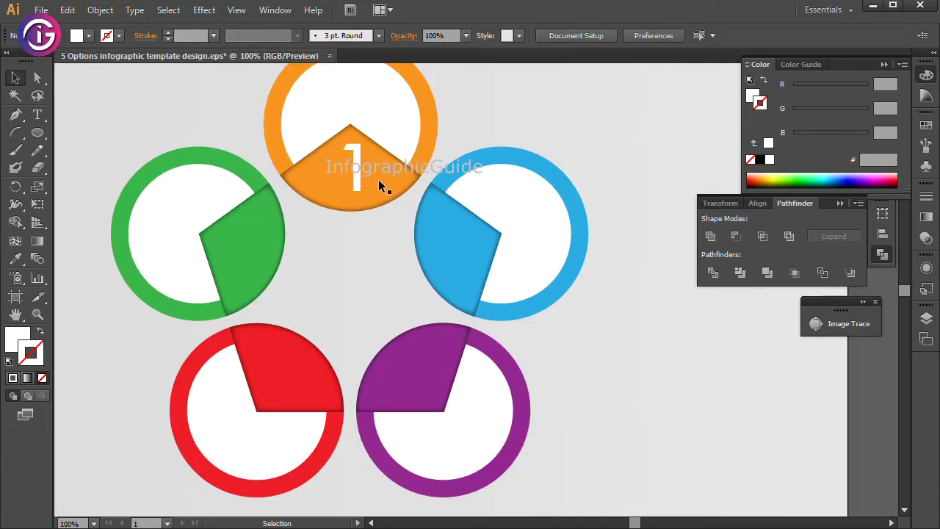
# Step: Copy the 1 onto the blue wedge and change it to 2
pyautogui.click(360, 173)
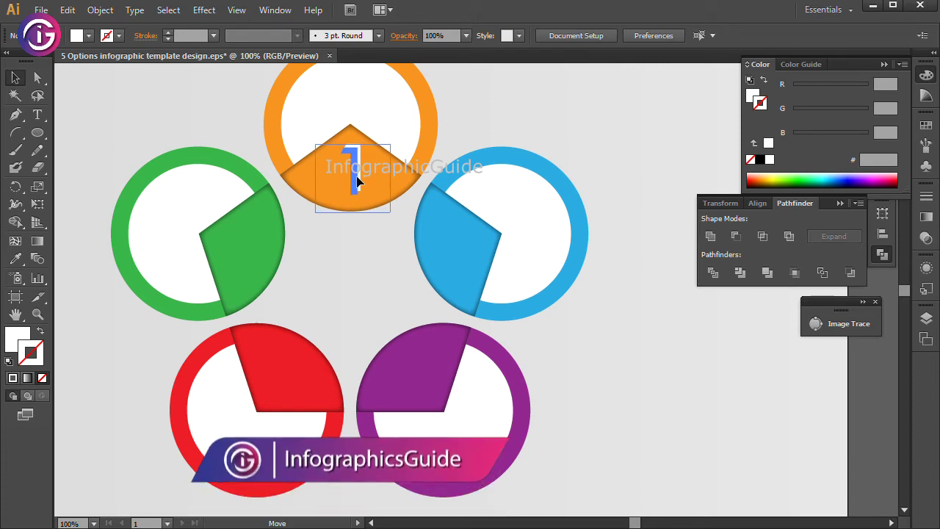
pyautogui.moveTo(357, 186); pyautogui.dragTo(457, 258)
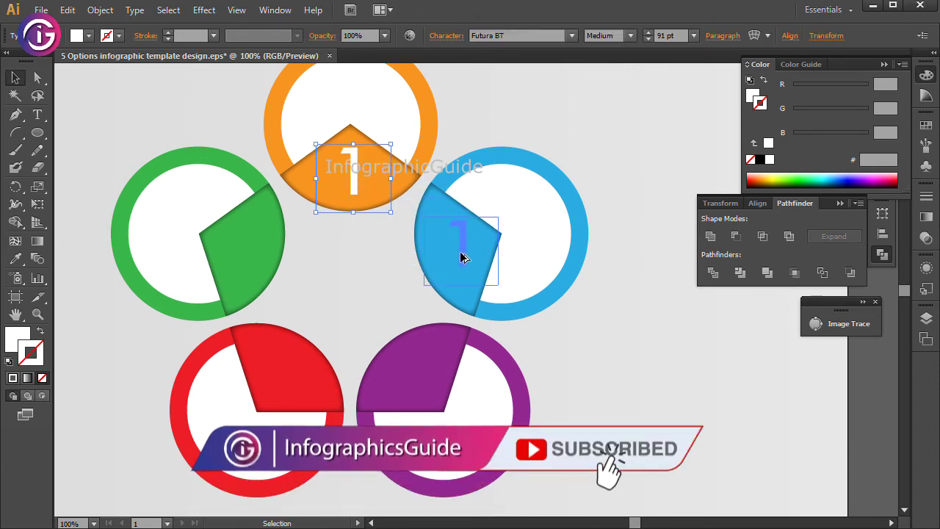
pyautogui.moveTo(458, 258)
pyautogui.mouseDown()
pyautogui.moveTo(419, 381)
pyautogui.moveTo(285, 387)
pyautogui.moveTo(247, 255)
pyautogui.mouseUp()
pyautogui.doubleClick(444, 257)
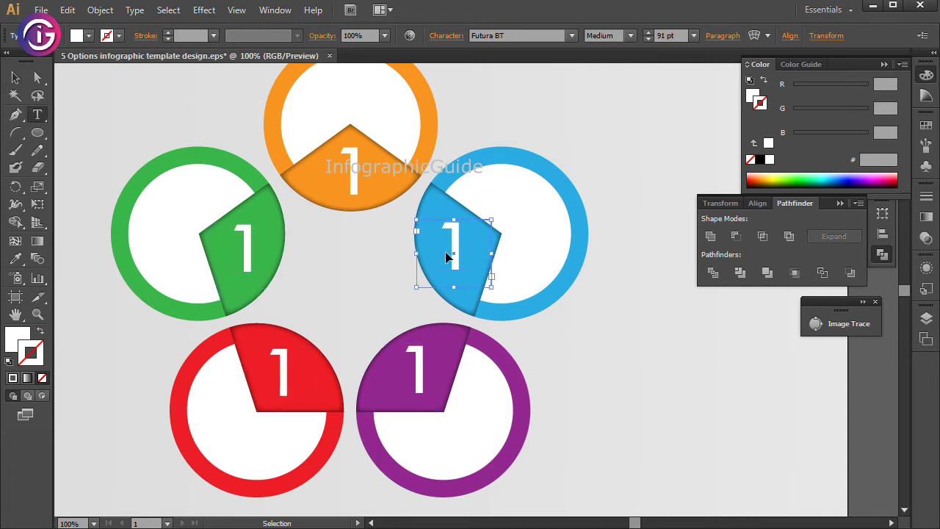
pyautogui.doubleClick(450, 252)
pyautogui.write('2')
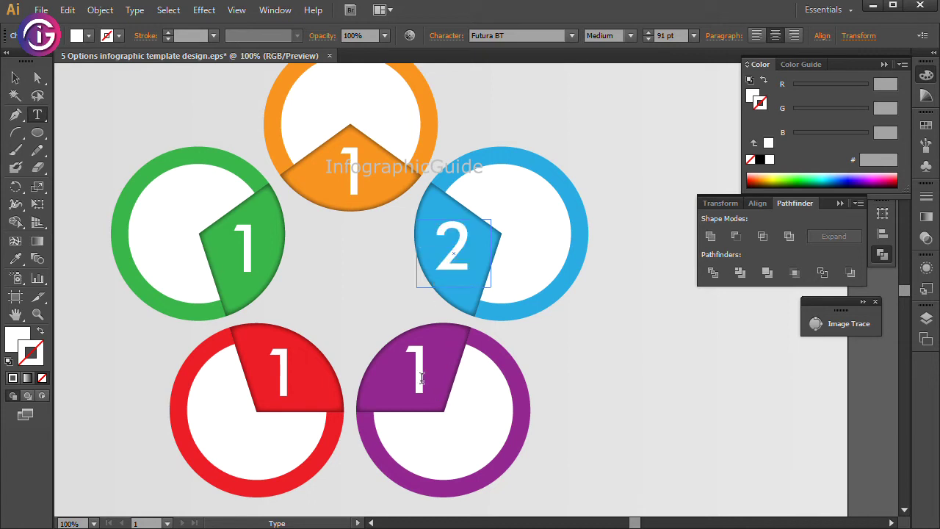
# Step: Renumber the purple, red and green wedges' digits to 3, 4 and 5
pyautogui.doubleClick(419, 375)
pyautogui.write('3')
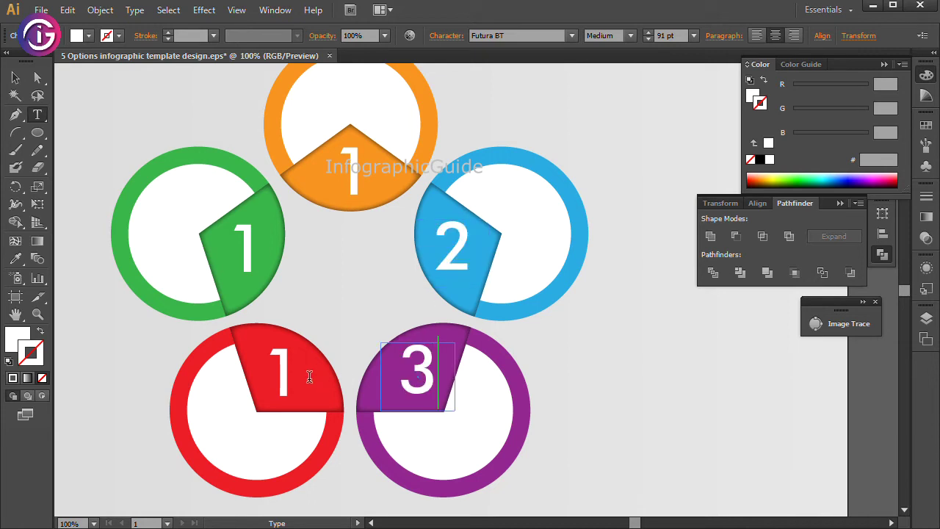
pyautogui.doubleClick(287, 371)
pyautogui.write('4')
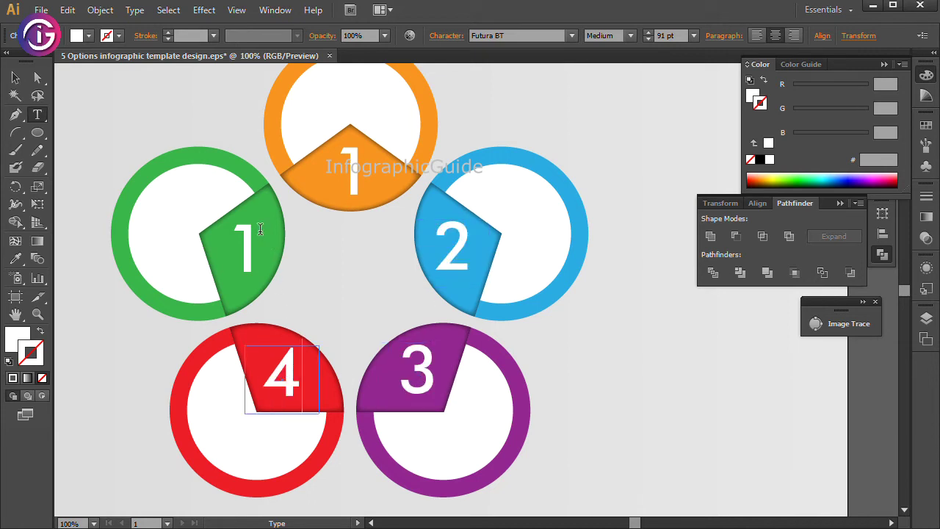
pyautogui.doubleClick(240, 240)
pyautogui.write('5')
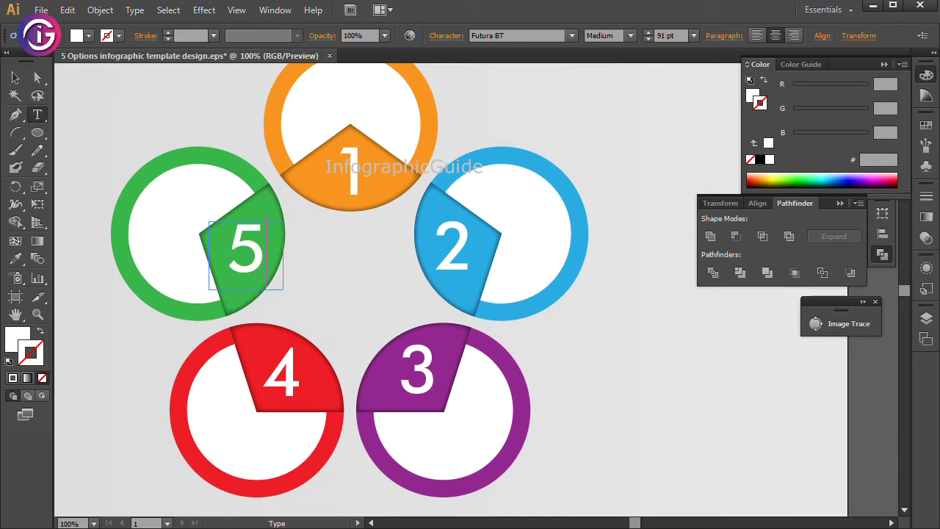
pyautogui.click(16, 78)
pyautogui.click(636, 366)
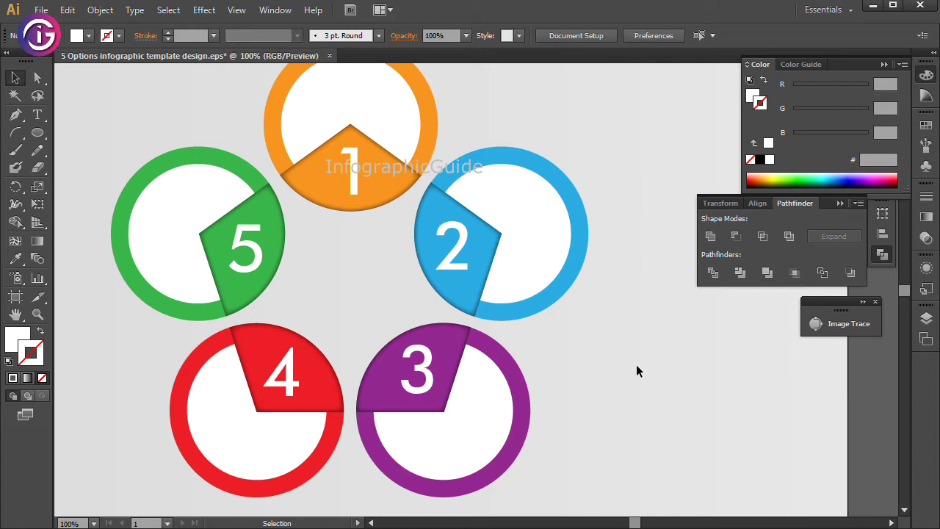
# Step: Move the five icons from beside the artboard onto it and fill them black
pyautogui.hotkey('ctrl', '-')
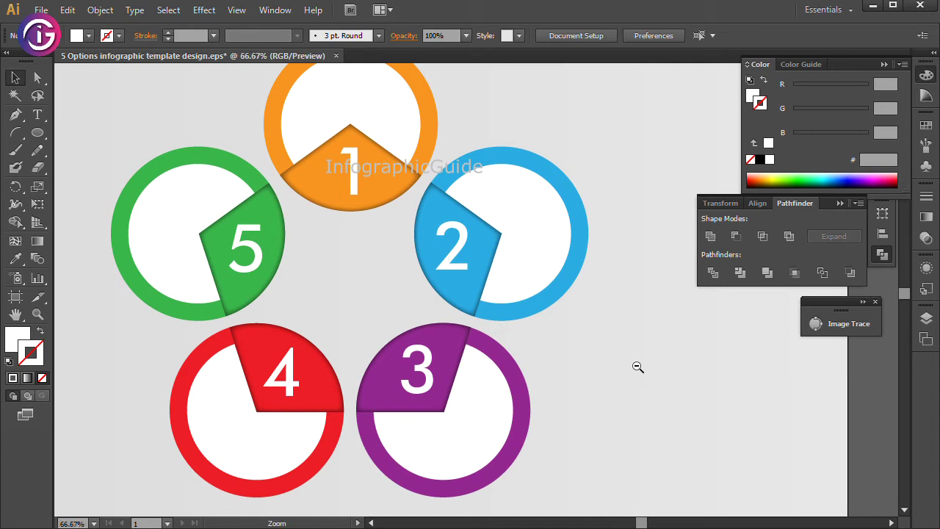
pyautogui.moveTo(275, 264)
pyautogui.mouseDown()
pyautogui.moveTo(451, 328)
pyautogui.moveTo(569, 339)
pyautogui.mouseUp()
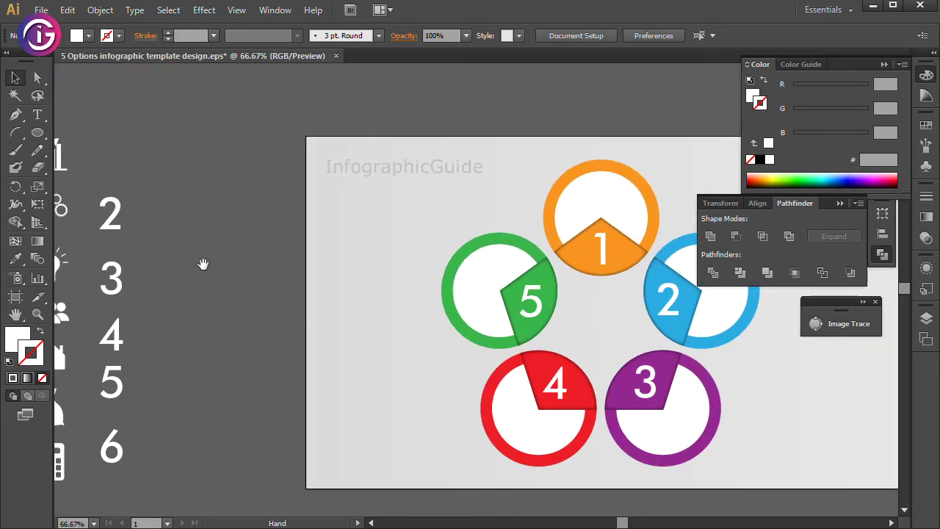
pyautogui.keyDown('shift'); pyautogui.click(65, 213); pyautogui.keyUp('shift')
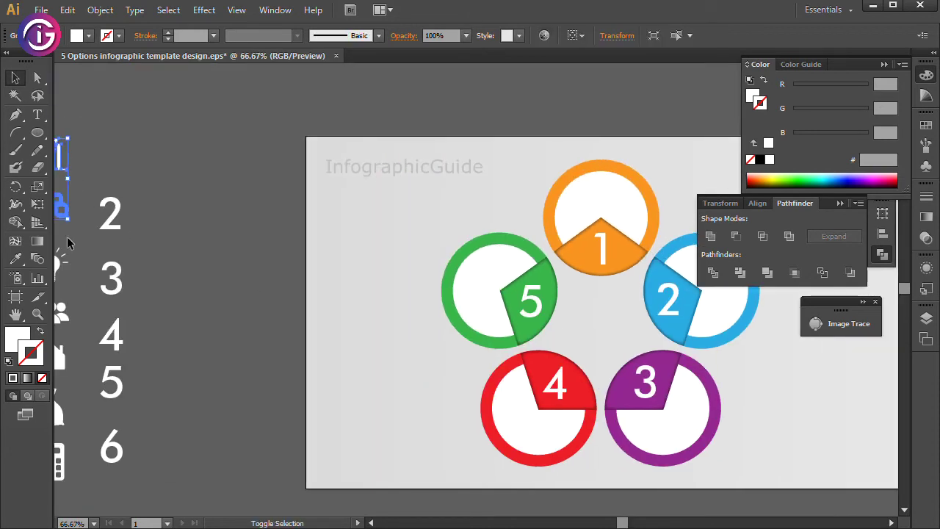
pyautogui.keyDown('shift'); pyautogui.click(65, 263); pyautogui.keyUp('shift')
pyautogui.keyDown('shift'); pyautogui.click(66, 312); pyautogui.keyUp('shift')
pyautogui.keyDown('shift'); pyautogui.click(64, 360); pyautogui.keyUp('shift')
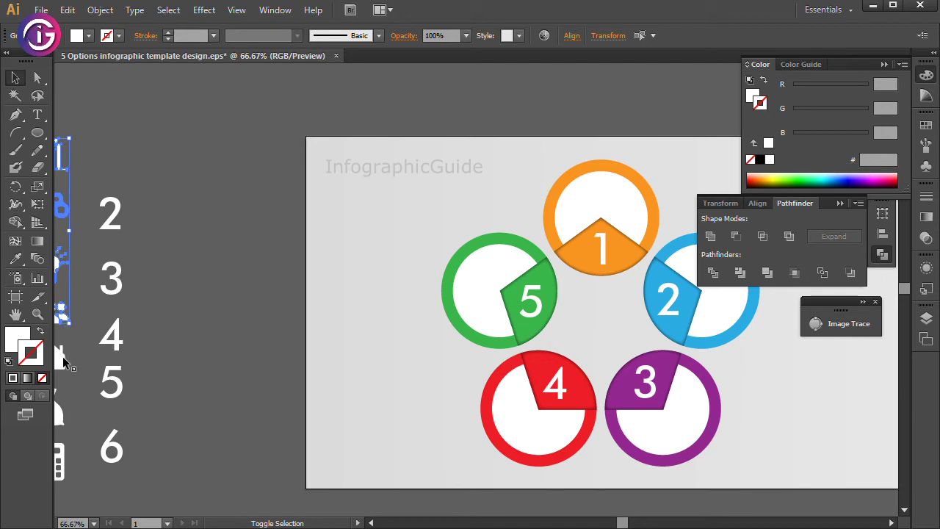
pyautogui.moveTo(82, 360)
pyautogui.mouseDown()
pyautogui.moveTo(436, 441)
pyautogui.moveTo(430, 420)
pyautogui.mouseUp()
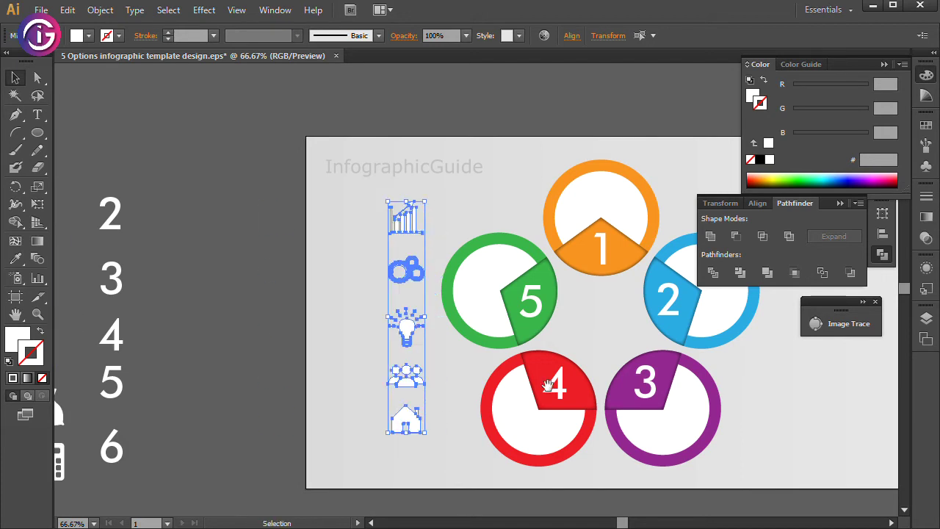
pyautogui.hscroll(5, 504, 393)
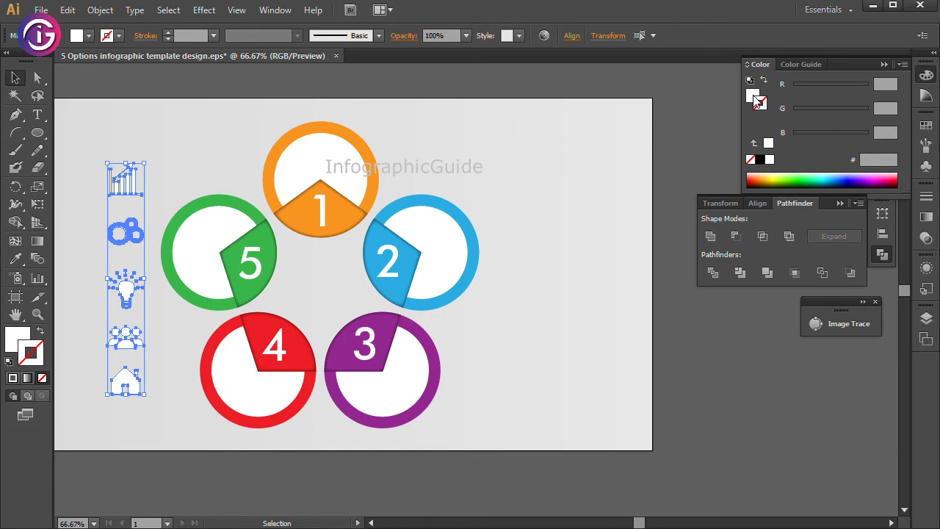
pyautogui.click(755, 98)
pyautogui.click(760, 161)
pyautogui.click(482, 149)
# Step: Place the chart icon in orange ring 1 and bring it in front of the ring
pyautogui.keyDown('ctrl'); pyautogui.click(417, 168); pyautogui.keyUp('ctrl')
pyautogui.moveTo(422, 280); pyautogui.dragTo(532, 117)
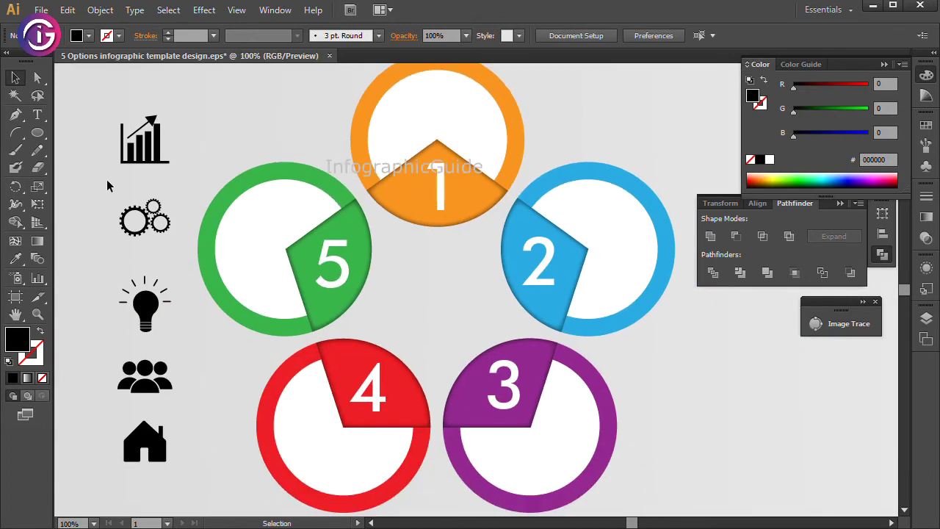
pyautogui.moveTo(410, 127); pyautogui.dragTo(437, 127)
pyautogui.rightClick(439, 127)
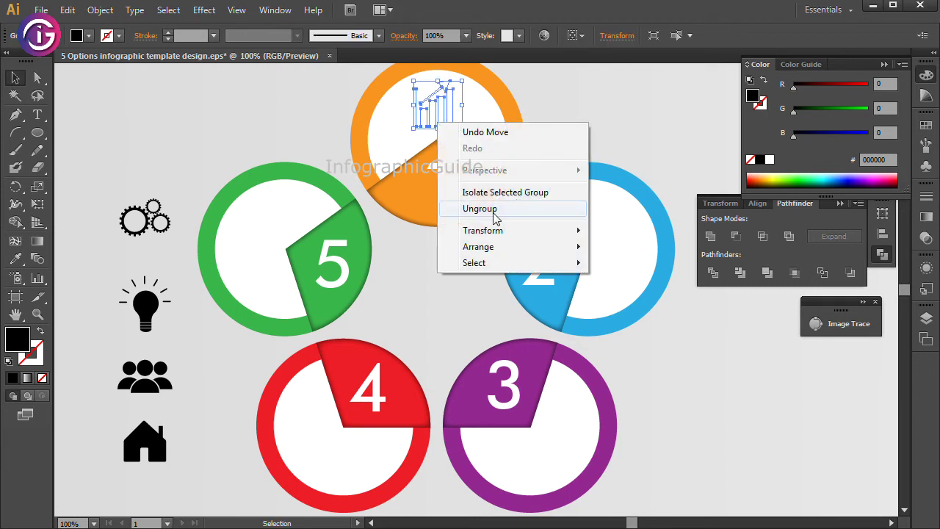
pyautogui.click(599, 258)
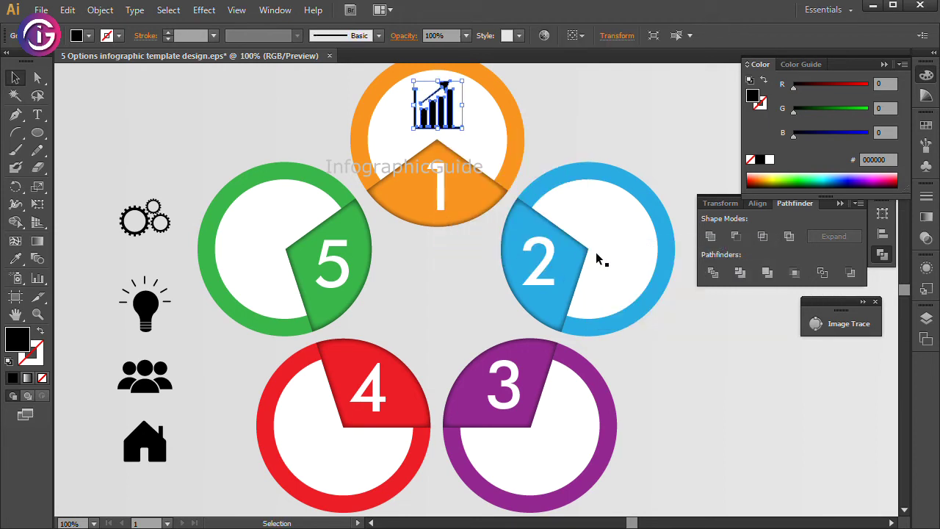
# Step: Place the gears icon inside blue ring 2 and bring it to the front
pyautogui.click(163, 116)
pyautogui.moveTo(170, 224); pyautogui.dragTo(637, 253)
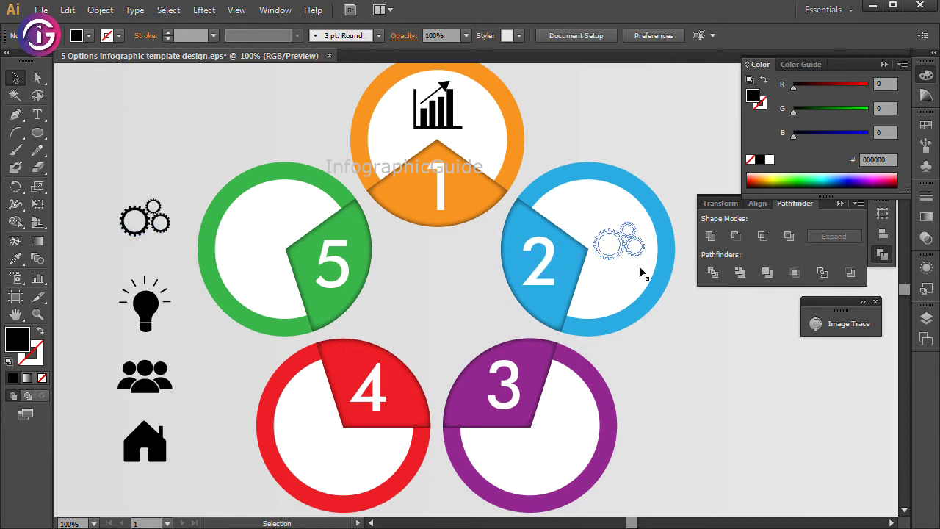
pyautogui.moveTo(636, 253); pyautogui.dragTo(642, 250)
pyautogui.click(107, 11)
pyautogui.moveTo(122, 43)
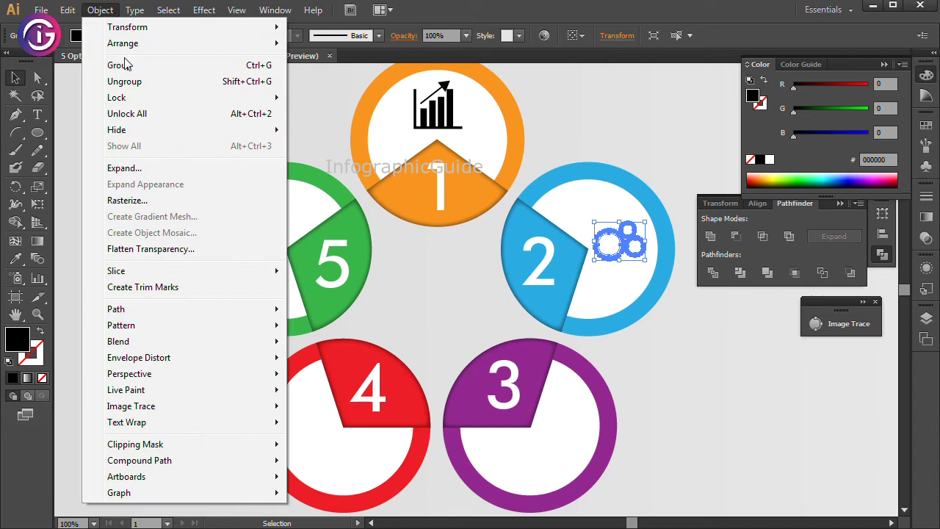
pyautogui.click(394, 43)
pyautogui.click(683, 366)
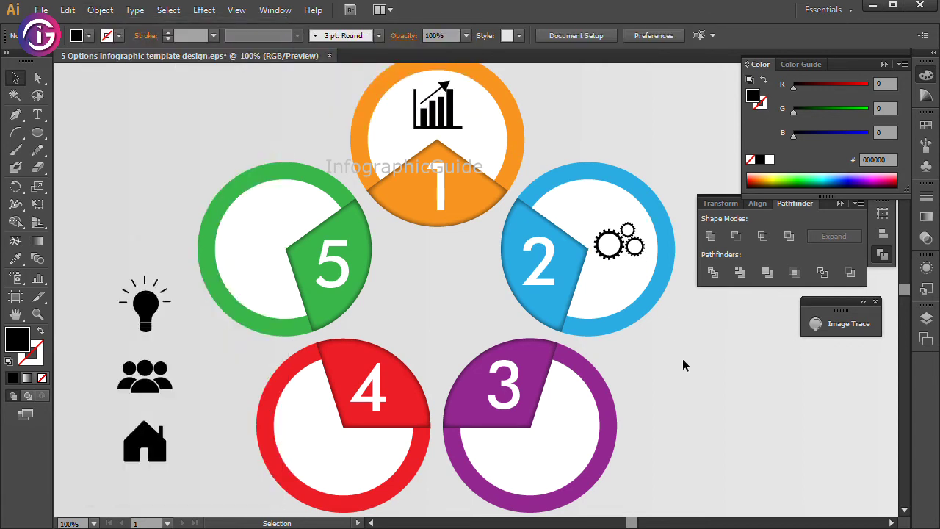
# Step: Place the people icon in purple ring 3 and bring it to the front
pyautogui.moveTo(156, 389); pyautogui.dragTo(552, 456)
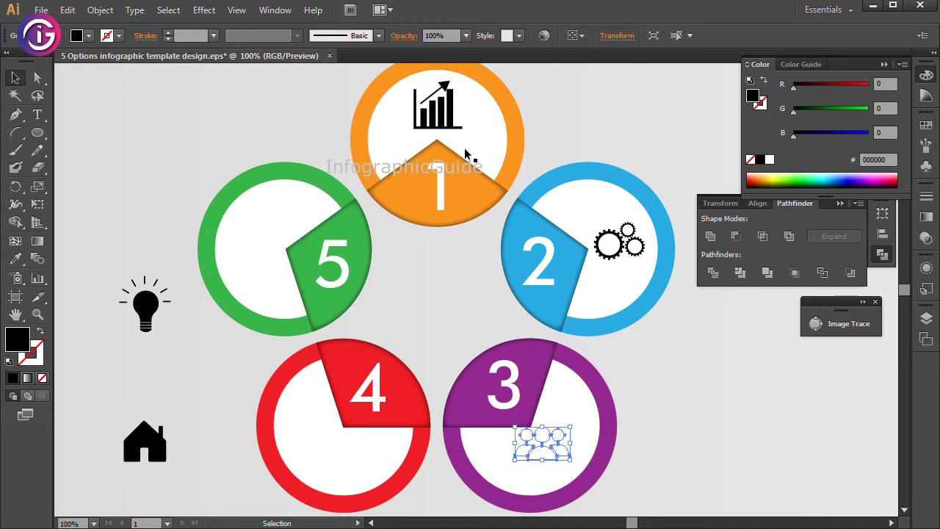
pyautogui.click(107, 12)
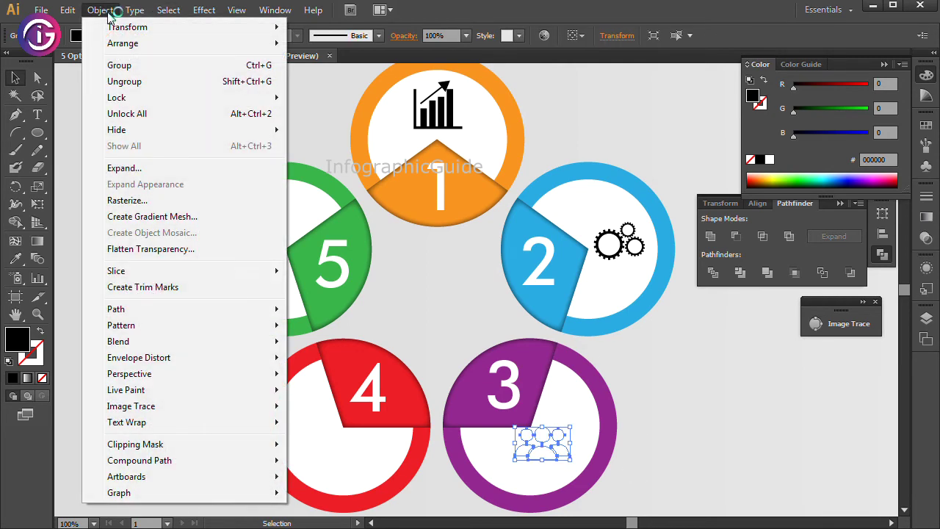
pyautogui.click(368, 83)
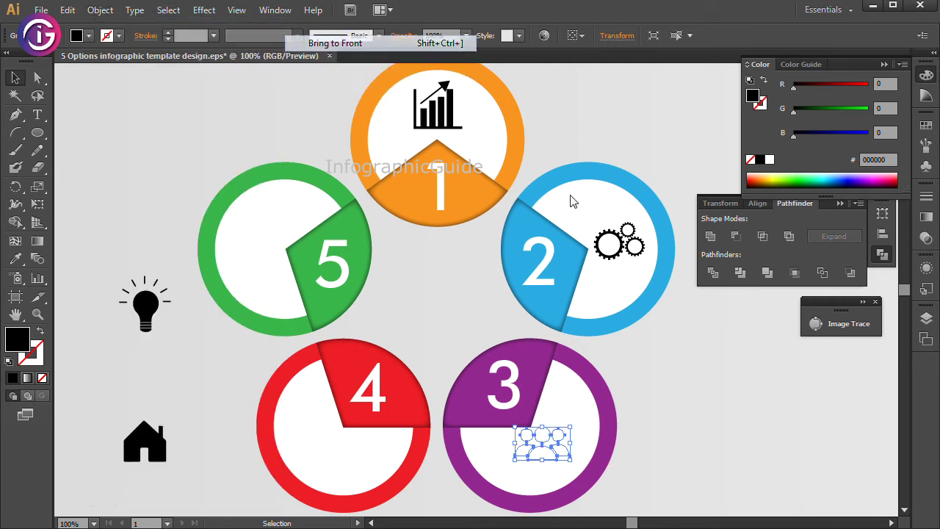
pyautogui.click(777, 445)
# Step: Place the lightbulb icon in red ring 4 and bring it to the front
pyautogui.moveTo(145, 307); pyautogui.dragTo(340, 446)
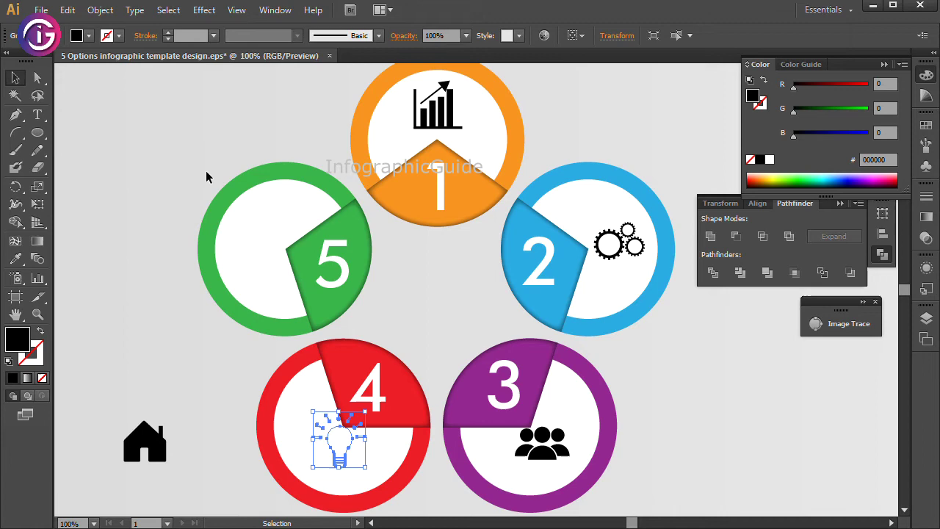
pyautogui.click(110, 9)
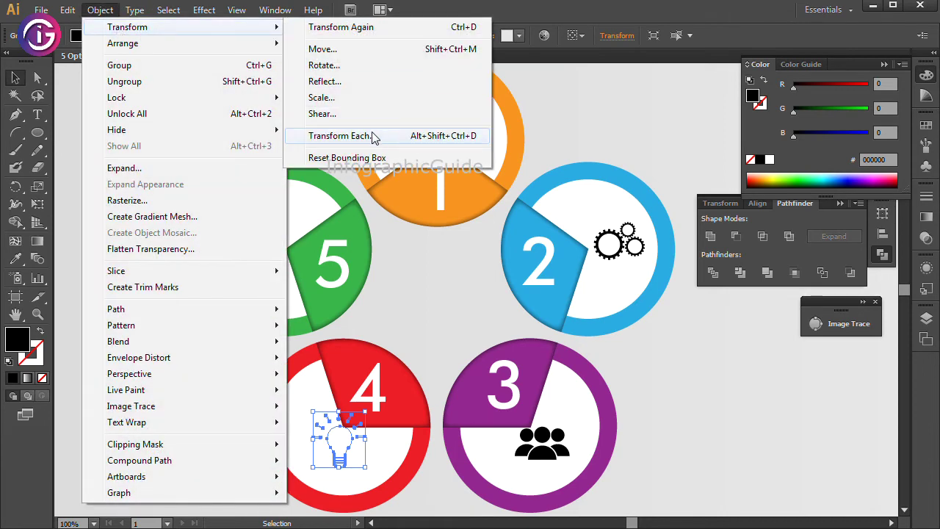
pyautogui.moveTo(123, 44)
pyautogui.click(316, 44)
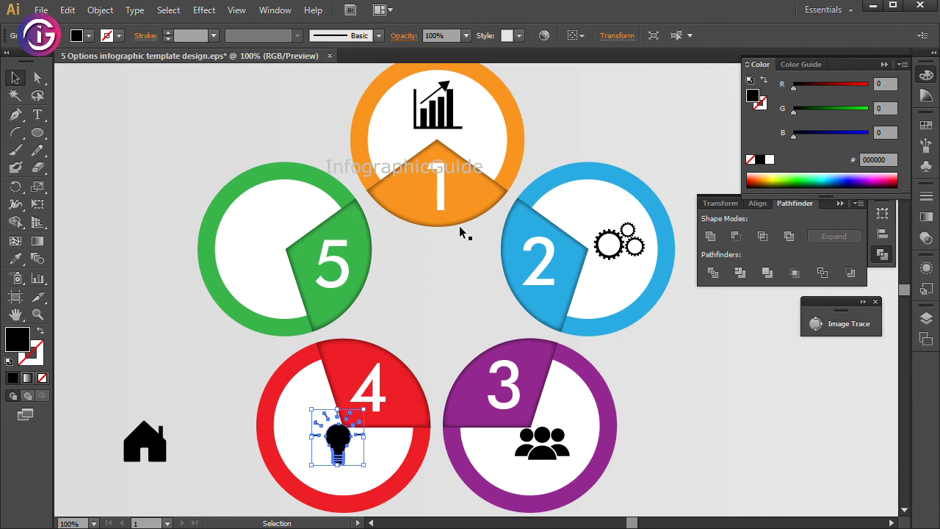
pyautogui.click(735, 410)
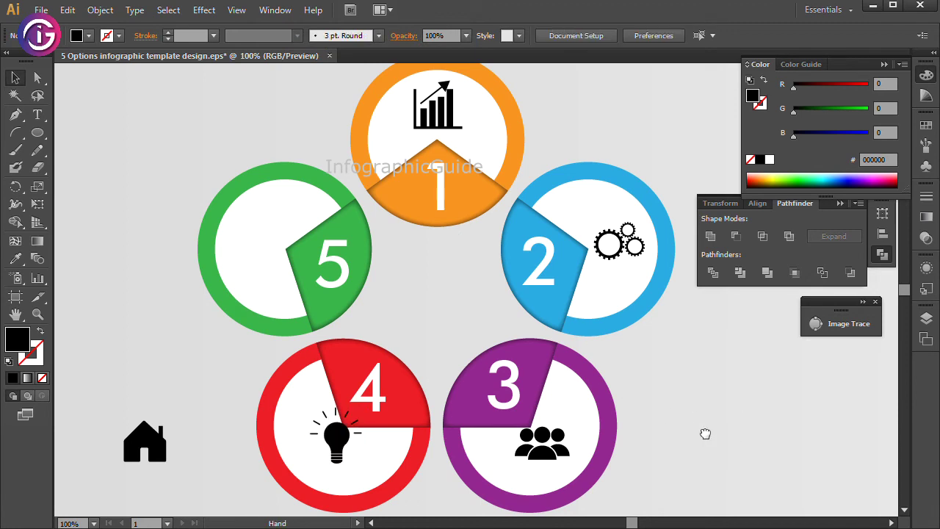
# Step: Bring the red wedge and its number 4 to the front
pyautogui.click(352, 379)
pyautogui.keyDown('shift'); pyautogui.click(355, 356); pyautogui.keyUp('shift')
pyautogui.click(100, 9)
pyautogui.moveTo(122, 43)
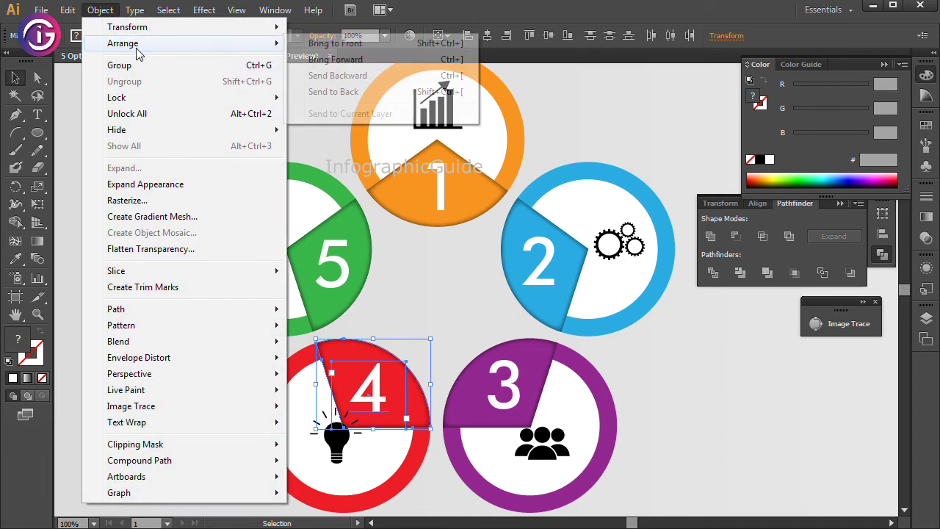
pyautogui.click(334, 41)
pyautogui.click(700, 402)
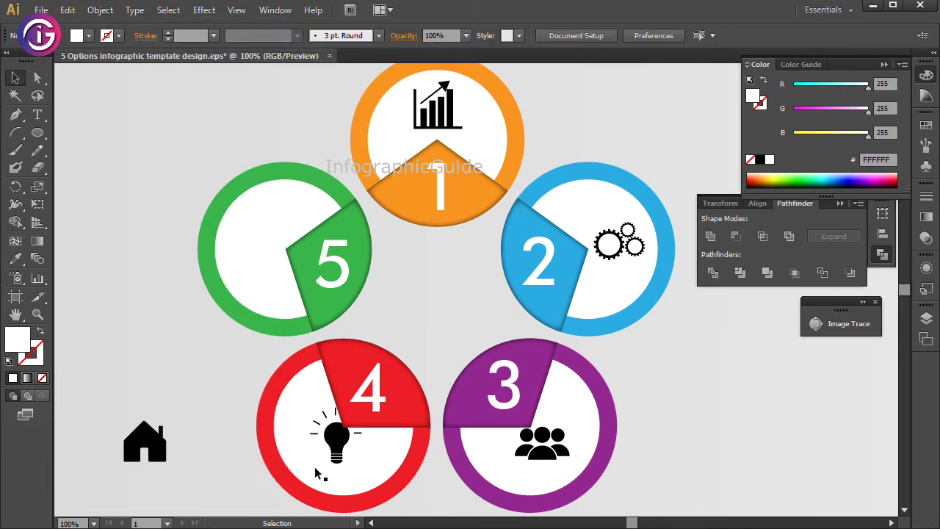
pyautogui.click(336, 444)
pyautogui.click(702, 416)
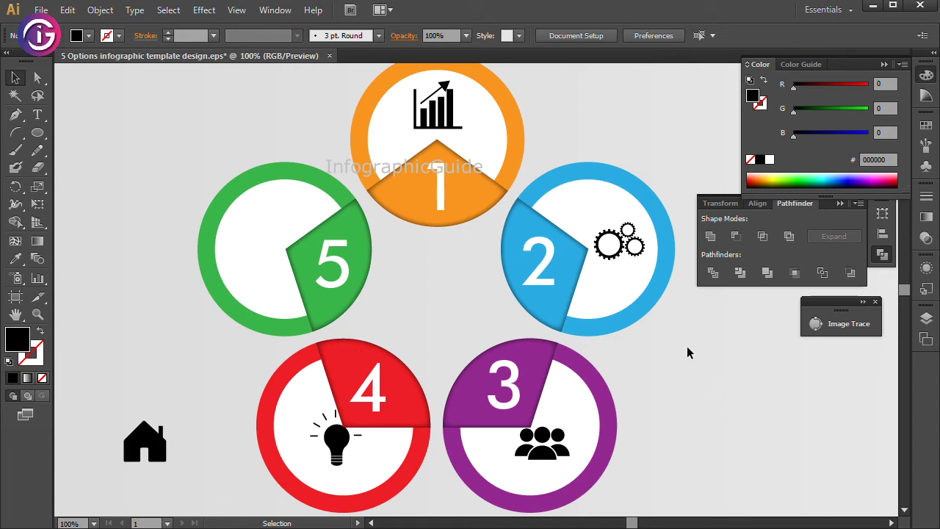
# Step: Fine-tune the gears icon's position, then nudge and slightly resize the chart icon
pyautogui.moveTo(627, 249); pyautogui.dragTo(621, 246)
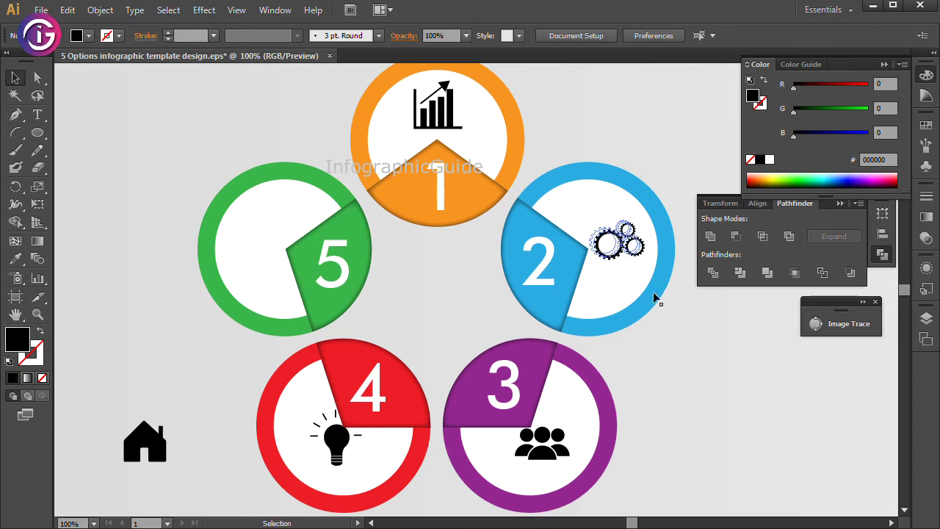
pyautogui.click(770, 442)
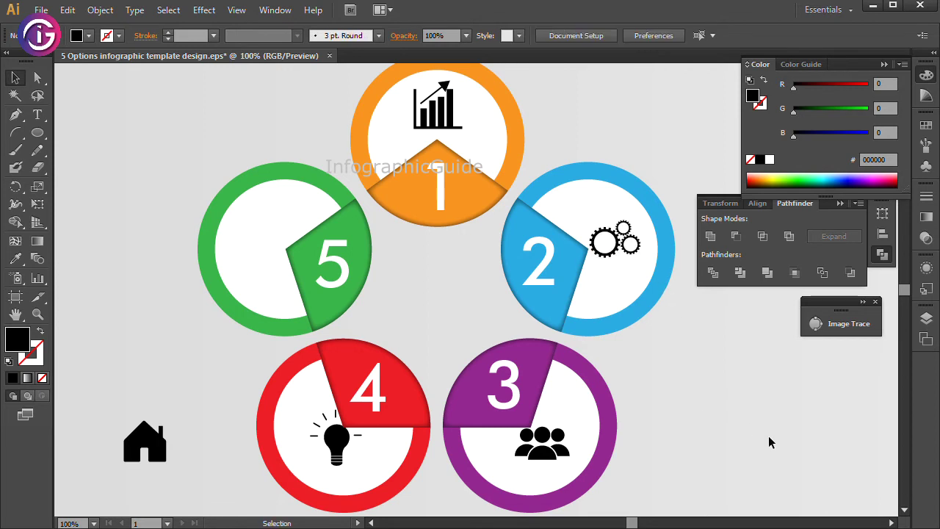
pyautogui.click(449, 128)
pyautogui.press('Down')
pyautogui.press('Down')
pyautogui.press('Down')
pyautogui.press('Down')
pyautogui.press('Down')
pyautogui.press('Down')
pyautogui.press('Left')
pyautogui.press('Left')
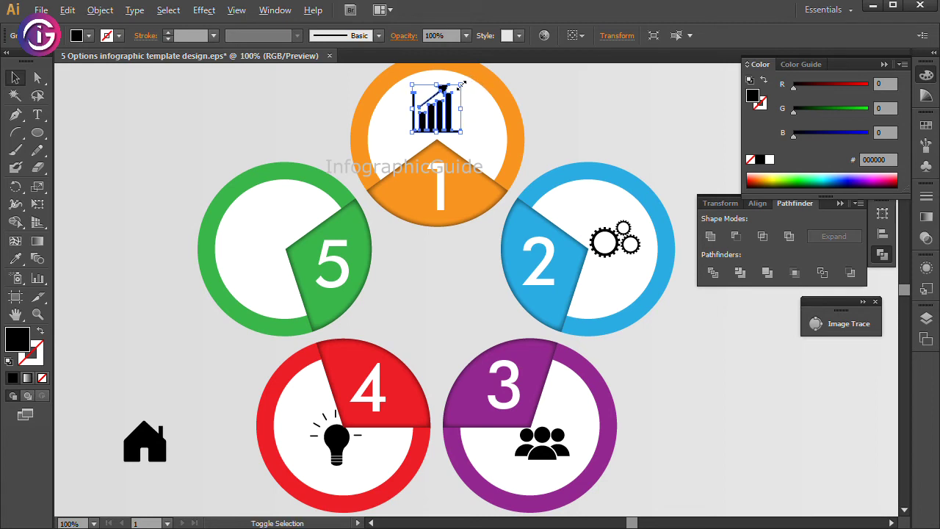
pyautogui.moveTo(462, 84); pyautogui.dragTo(459, 83)
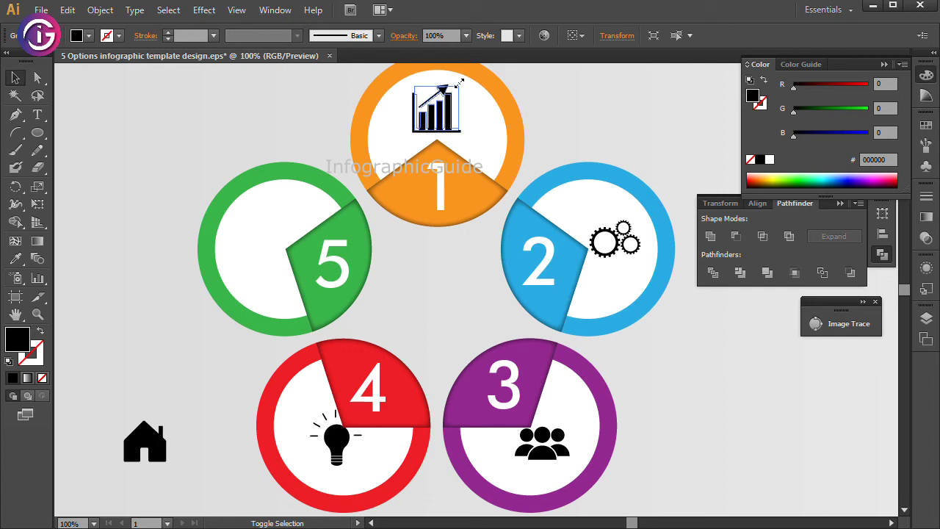
pyautogui.click(652, 107)
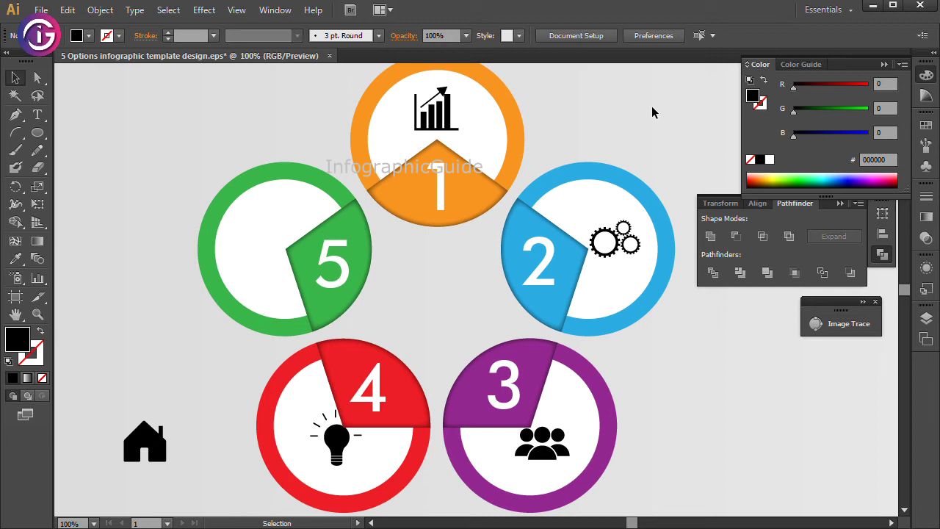
# Step: Place the house icon in green ring 5, bring it to front, and shrink it slightly
pyautogui.moveTo(160, 440); pyautogui.dragTo(272, 234)
pyautogui.moveTo(271, 234); pyautogui.dragTo(271, 233)
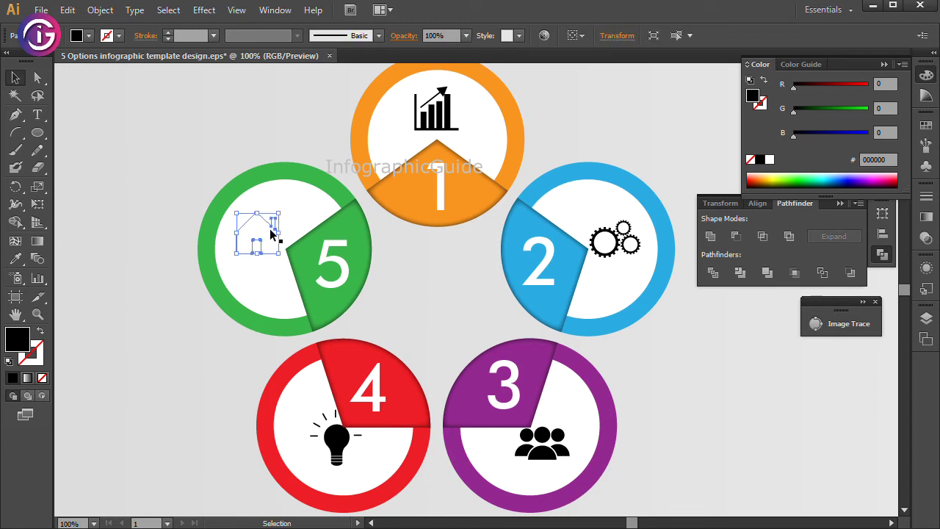
pyautogui.click(99, 10)
pyautogui.moveTo(308, 49)
pyautogui.click(323, 43)
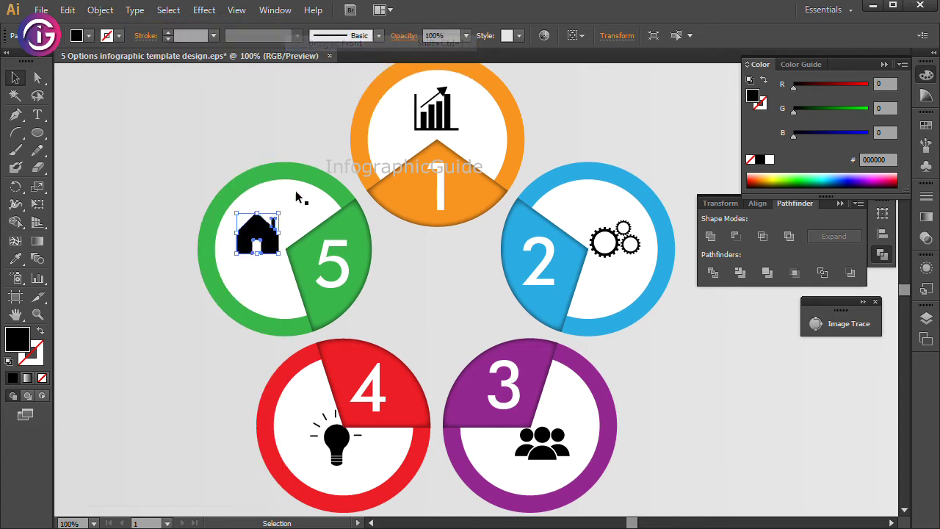
pyautogui.moveTo(281, 213); pyautogui.dragTo(279, 215)
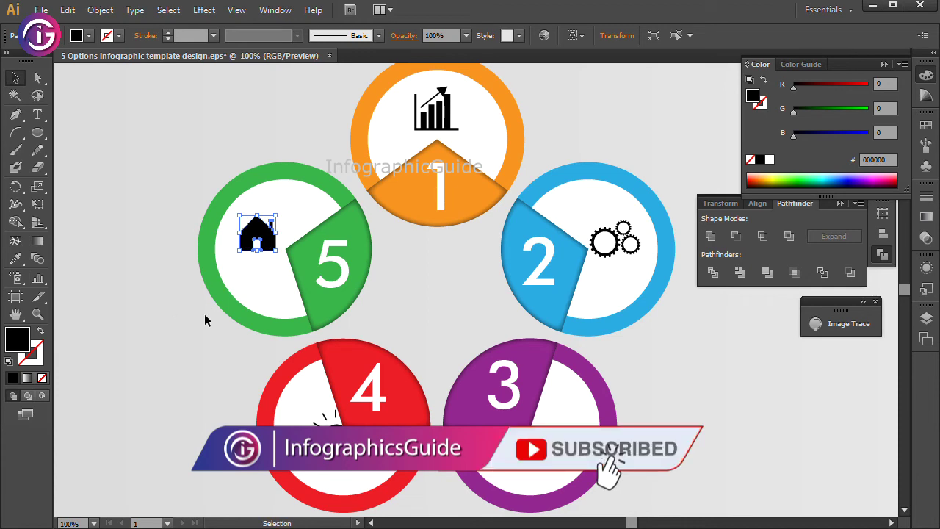
pyautogui.click(487, 301)
pyautogui.hotkey('ctrl', '-')
pyautogui.moveTo(542, 346); pyautogui.dragTo(553, 356)
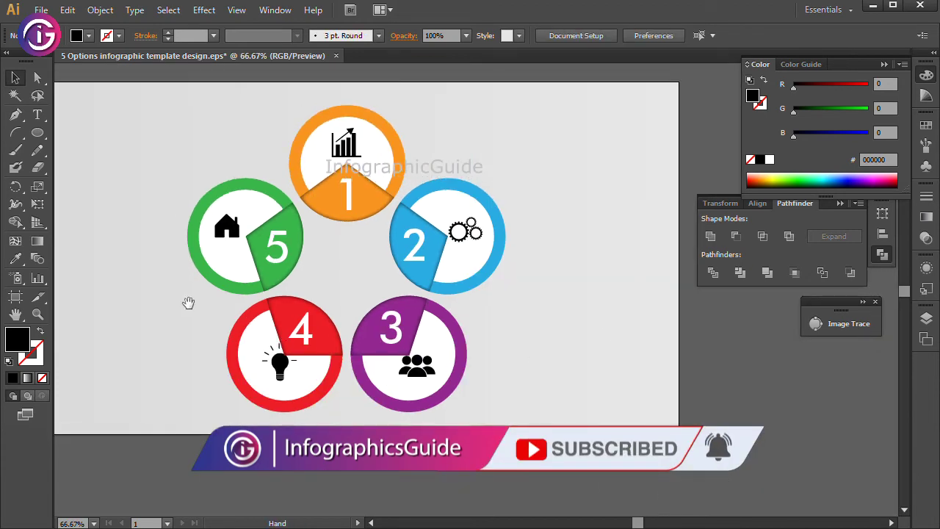
# Step: Move the Title text block beside ring 1 and make all its text black
pyautogui.moveTo(188, 304); pyautogui.dragTo(572, 352)
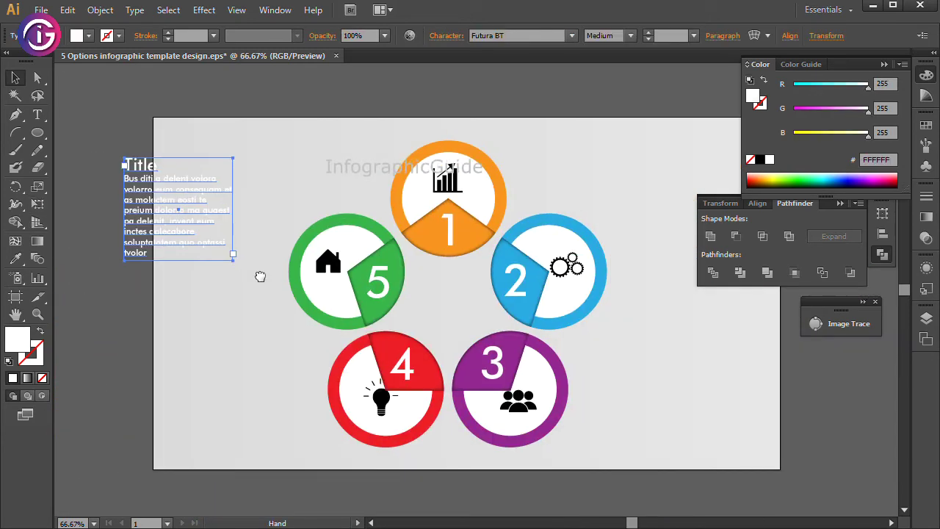
pyautogui.moveTo(103, 187); pyautogui.dragTo(567, 173)
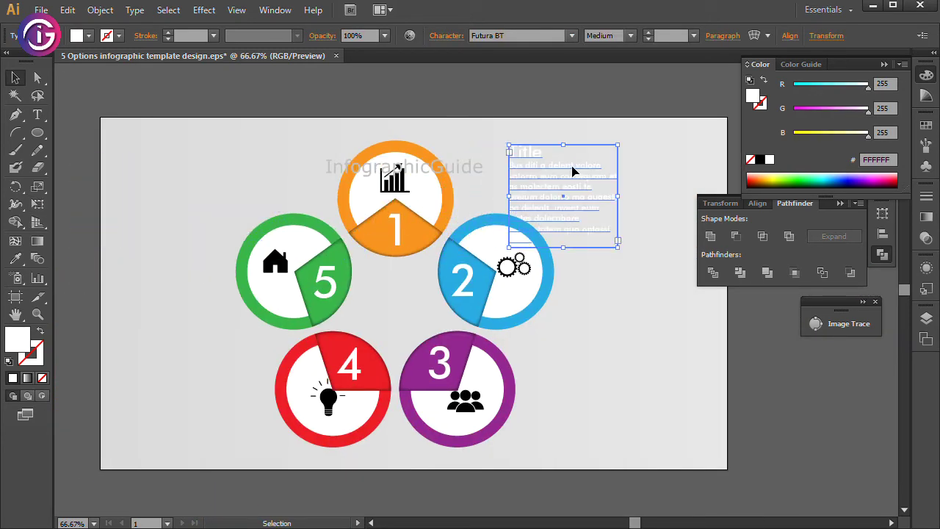
pyautogui.press('t')
pyautogui.hotkey('ctrl', 'a')
pyautogui.click(760, 160)
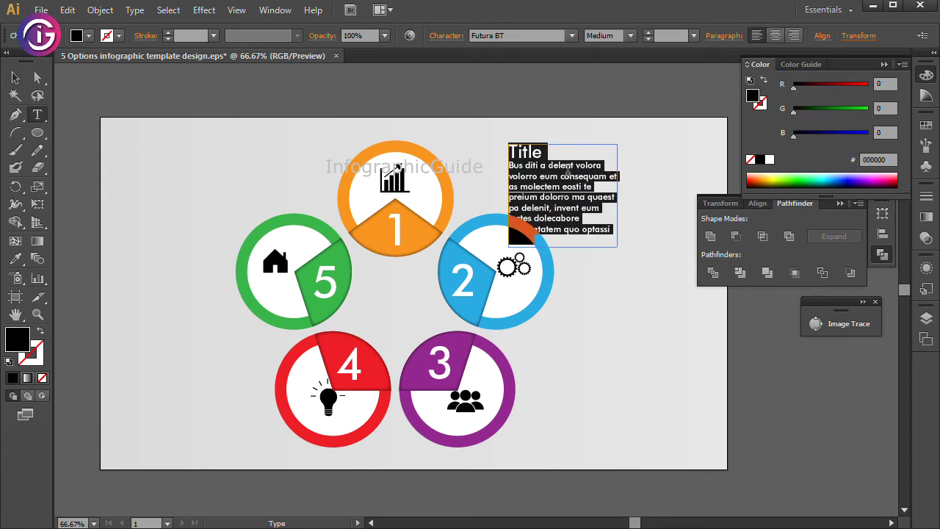
# Step: Colour the word Title orange, sampled from ring 1 with the Eyedropper
pyautogui.doubleClick(559, 151)
pyautogui.click(16, 260)
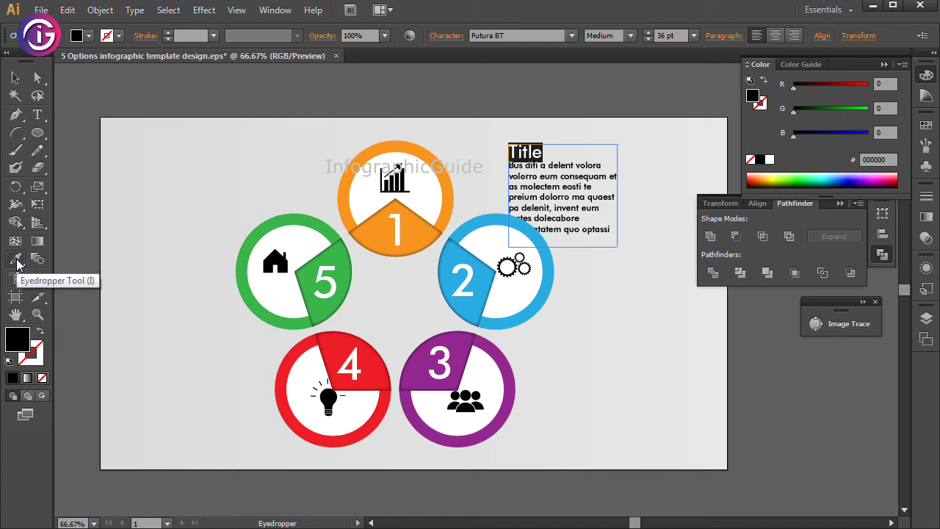
pyautogui.click(396, 143)
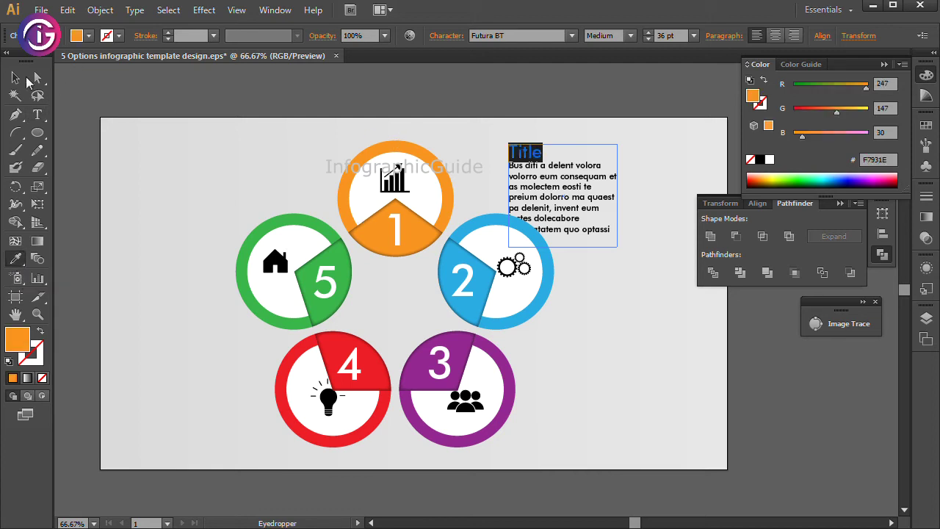
pyautogui.click(15, 78)
# Step: Widen and shorten the text box so the body text reflows without its last line
pyautogui.moveTo(617, 197); pyautogui.dragTo(665, 198)
pyautogui.moveTo(588, 251); pyautogui.dragTo(591, 199)
pyautogui.click(603, 227)
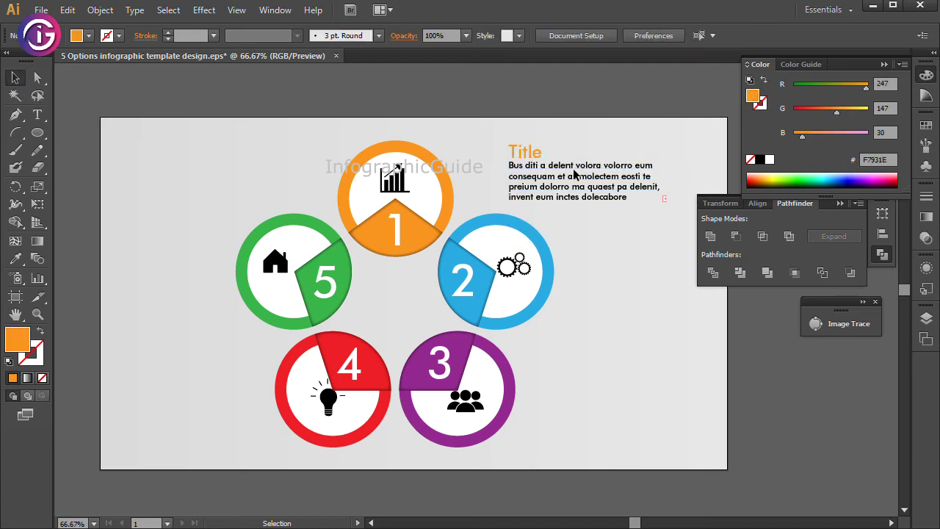
pyautogui.click(575, 169)
pyautogui.scroll(-1, 588, 287)
pyautogui.hscroll(4, 588, 287)
pyautogui.click(482, 173)
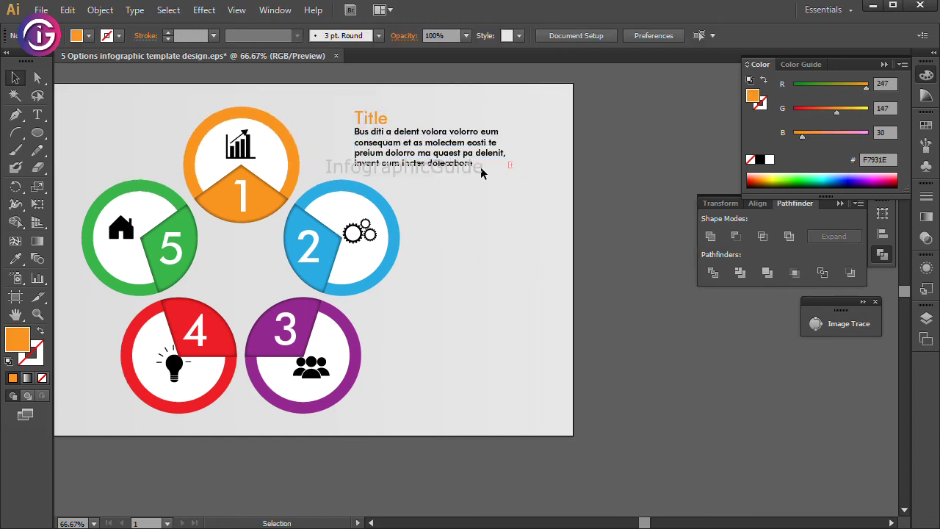
# Step: Copy the text block beside ring 2, then narrow and shorten its box
pyautogui.click(472, 137)
pyautogui.moveTo(472, 137)
pyautogui.keyDown('alt'); pyautogui.mouseDown()
pyautogui.moveTo(550, 235)
pyautogui.moveTo(544, 222)
pyautogui.mouseUp(); pyautogui.keyUp('alt')
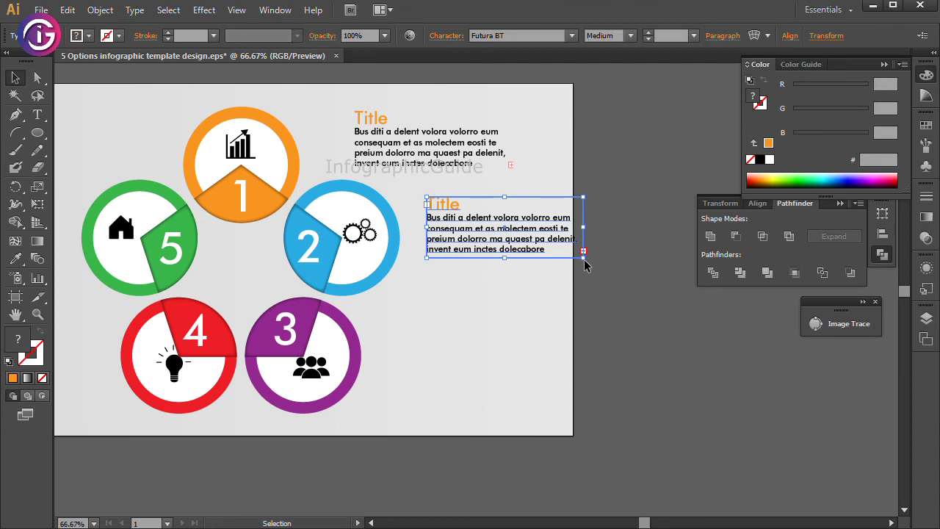
pyautogui.click(586, 262)
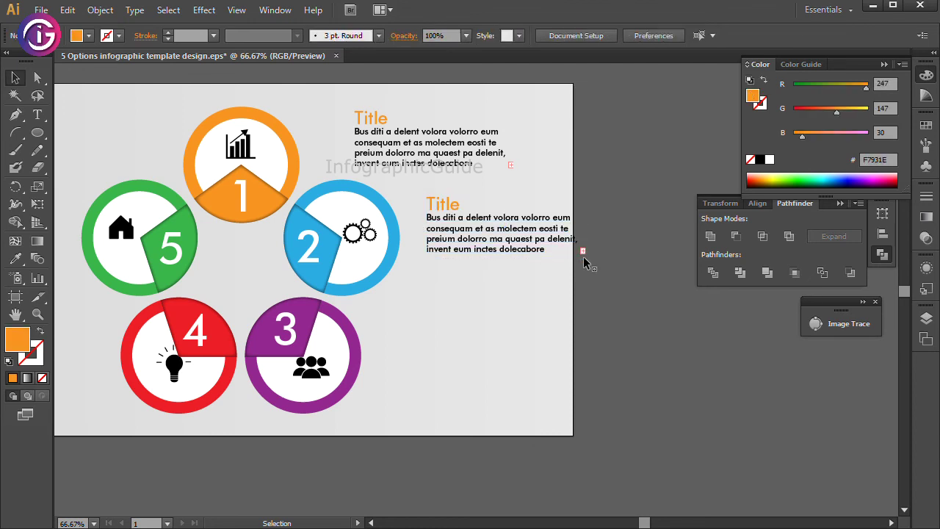
pyautogui.moveTo(583, 258); pyautogui.dragTo(557, 274)
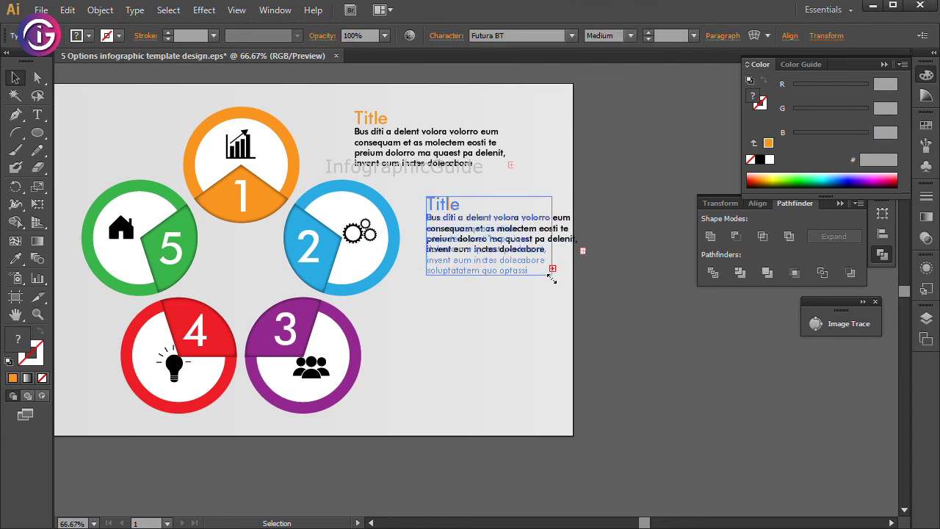
pyautogui.click(558, 329)
pyautogui.click(484, 255)
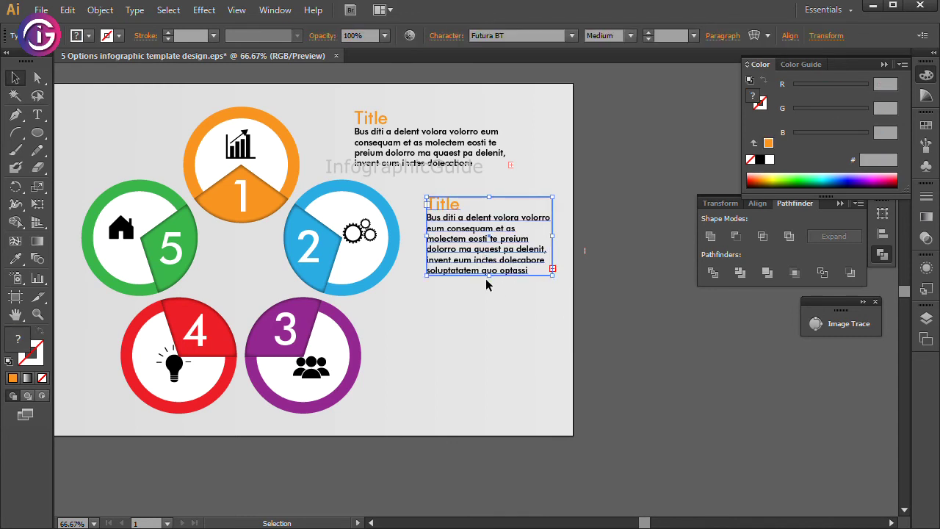
pyautogui.moveTo(490, 273); pyautogui.dragTo(489, 266)
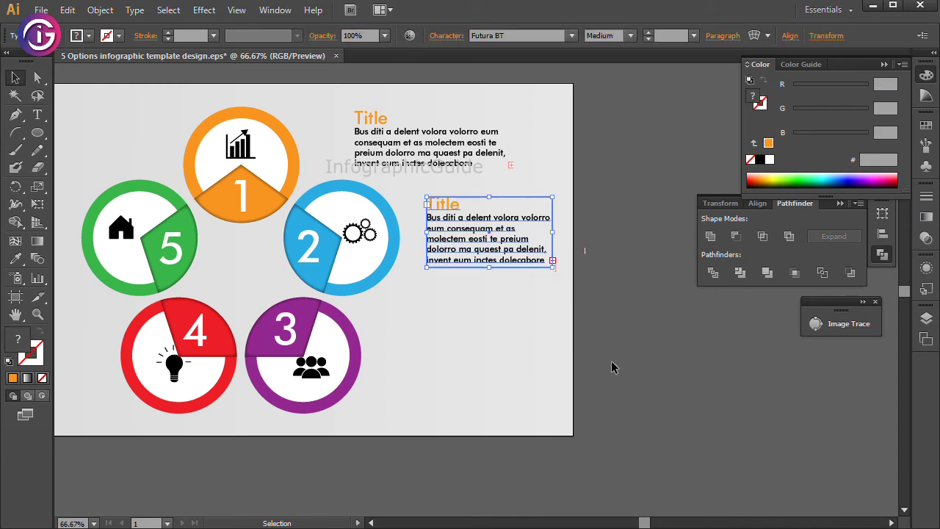
pyautogui.press('Down')
pyautogui.press('Down')
pyautogui.press('Down')
pyautogui.press('Down')
pyautogui.press('Down')
pyautogui.press('Down')
pyautogui.press('Down')
pyautogui.press('Down')
pyautogui.press('Down')
pyautogui.press('Down')
pyautogui.press('Down')
pyautogui.press('Down')
pyautogui.press('Down')
pyautogui.press('Down')
pyautogui.press('Down')
pyautogui.press('Down')
# Step: Place another copy beside ring 3 and colour ring 2's Title blue with the Eyedropper
pyautogui.click(485, 294)
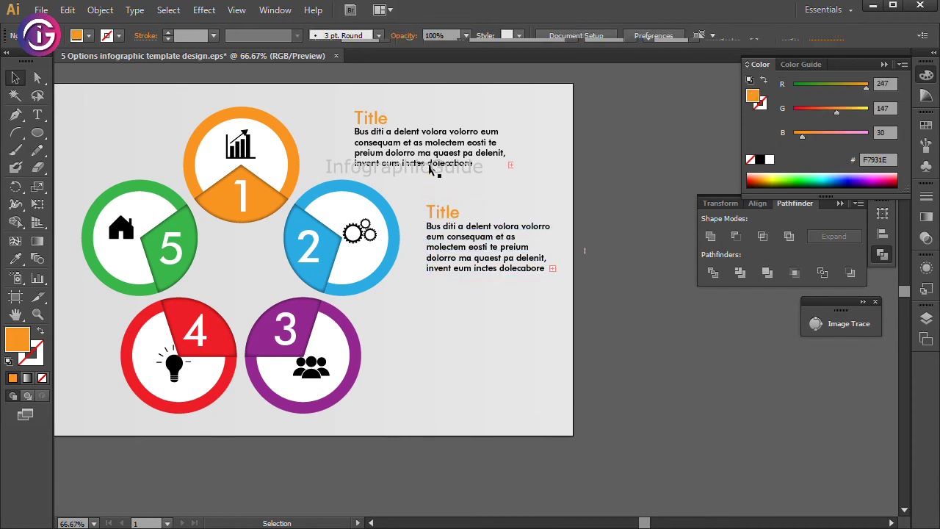
pyautogui.moveTo(441, 134)
pyautogui.mouseDown()
pyautogui.moveTo(464, 345)
pyautogui.moveTo(451, 358)
pyautogui.mouseUp()
pyautogui.doubleClick(432, 356)
pyautogui.click(451, 213)
pyautogui.moveTo(461, 213); pyautogui.dragTo(426, 213)
pyautogui.click(15, 258)
pyautogui.click(334, 183)
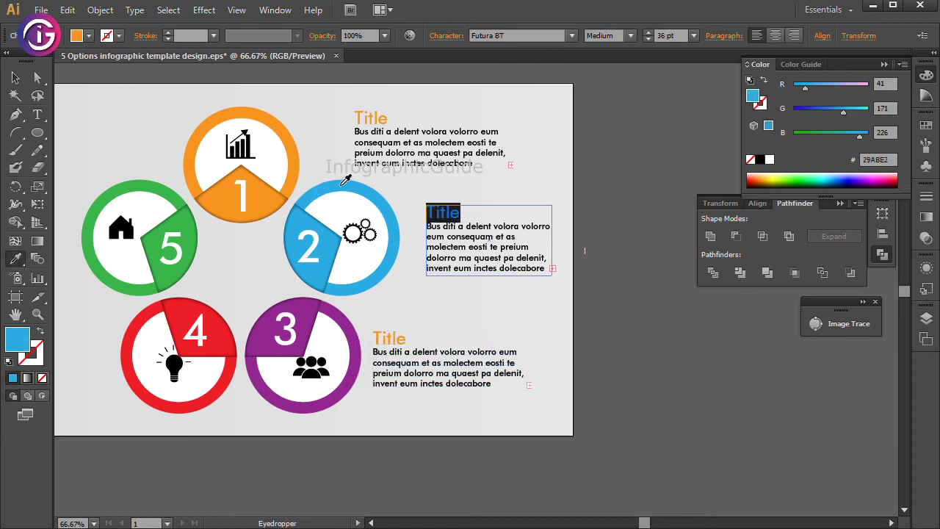
pyautogui.click(15, 77)
# Step: Colour ring 3's Title purple and drag a copy of the text left of ring 5
pyautogui.click(369, 341)
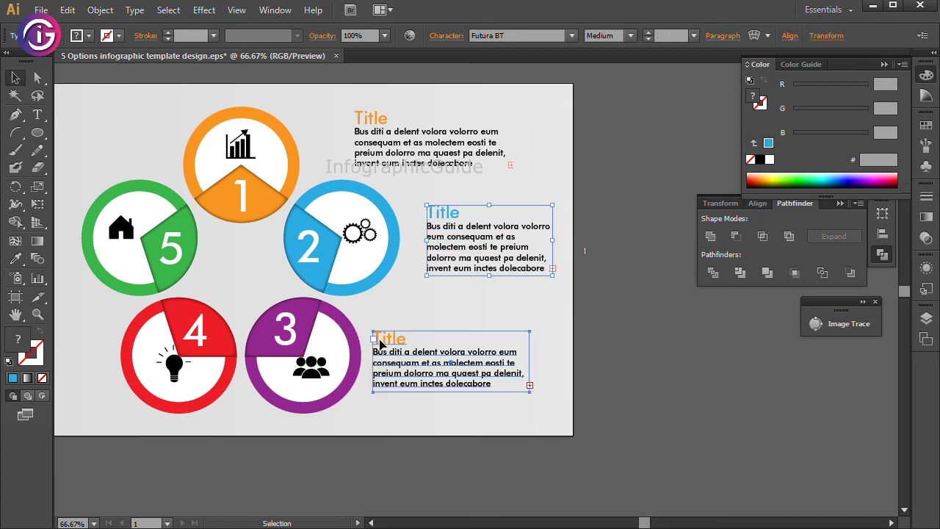
pyautogui.doubleClick(430, 338)
pyautogui.moveTo(405, 338); pyautogui.dragTo(329, 332)
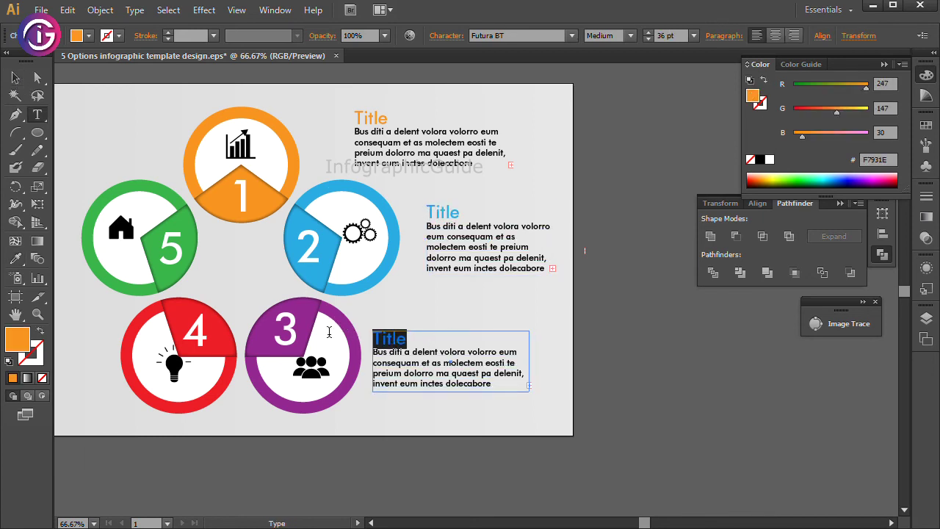
pyautogui.click(16, 260)
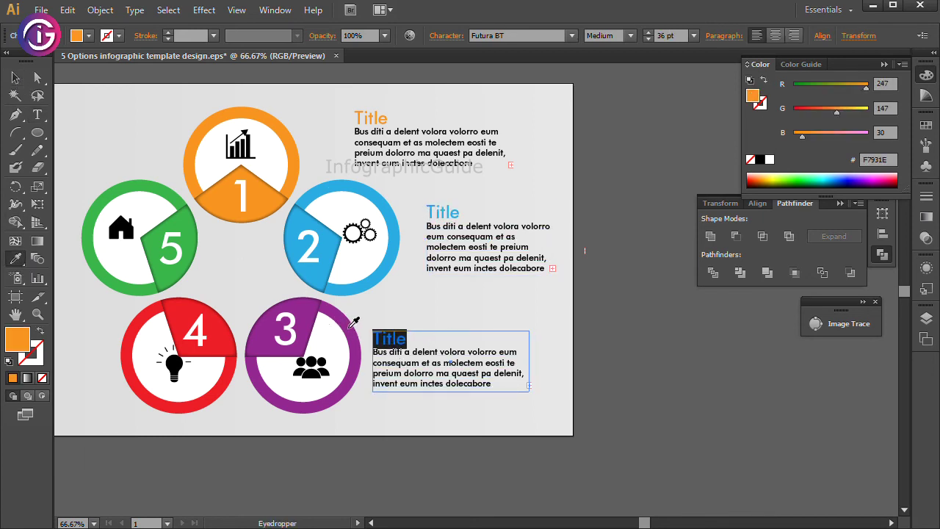
pyautogui.click(349, 322)
pyautogui.click(15, 78)
pyautogui.click(609, 326)
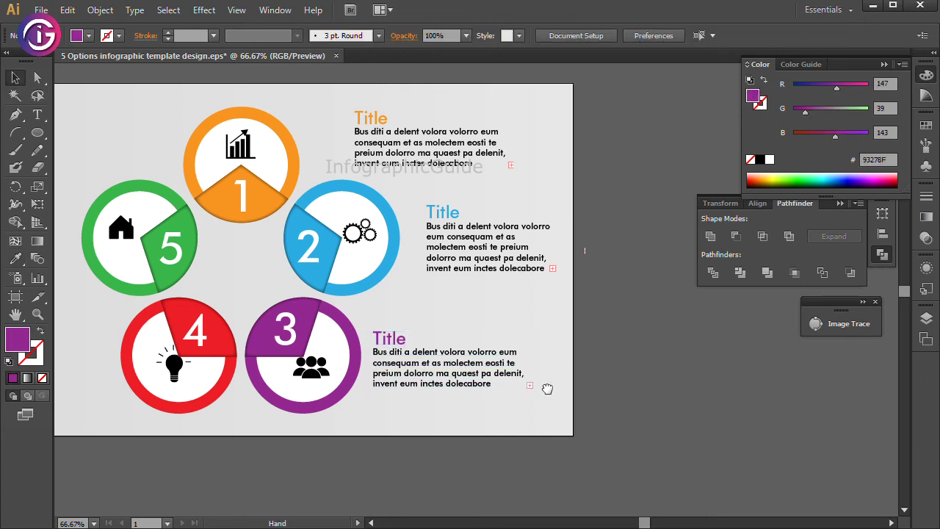
pyautogui.click(665, 282)
pyautogui.moveTo(633, 254); pyautogui.dragTo(170, 254)
# Step: Select the ring group without the text blocks and nudge it slightly right
pyautogui.click(185, 105)
pyautogui.moveTo(215, 101); pyautogui.dragTo(587, 457)
pyautogui.keyDown('shift'); pyautogui.click(608, 151); pyautogui.keyUp('shift')
pyautogui.keyDown('shift'); pyautogui.click(574, 376); pyautogui.keyUp('shift')
pyautogui.keyDown('shift'); pyautogui.click(611, 259); pyautogui.keyUp('shift')
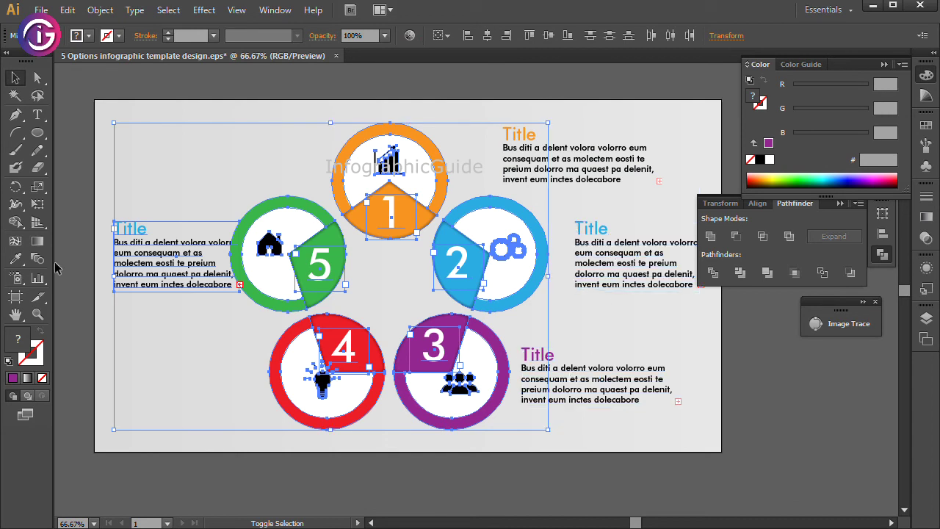
pyautogui.keyDown('shift'); pyautogui.click(173, 248); pyautogui.keyUp('shift')
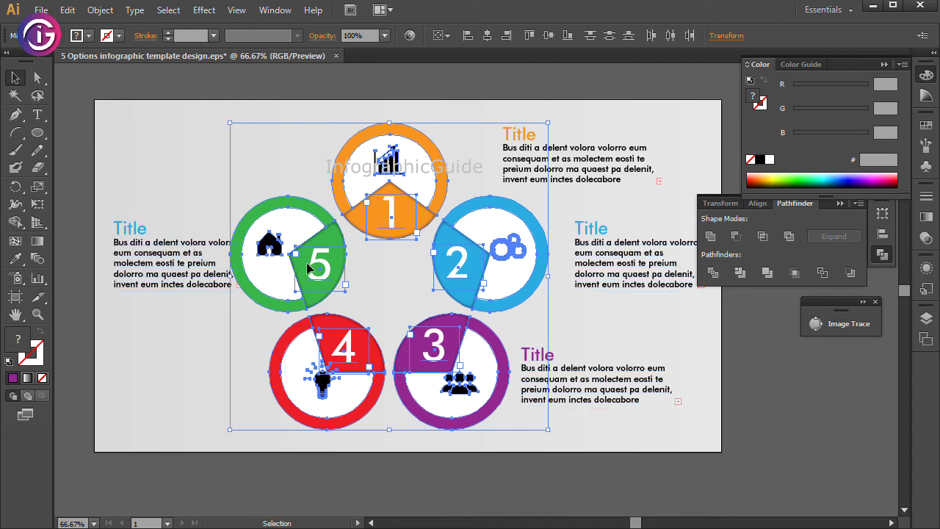
pyautogui.press('Right')
pyautogui.press('Right')
pyautogui.press('Right')
pyautogui.press('Right')
pyautogui.press('Right')
pyautogui.press('Right')
pyautogui.press('Right')
pyautogui.press('Right')
pyautogui.press('Right')
pyautogui.press('Right')
pyautogui.press('Right')
pyautogui.press('Right')
pyautogui.press('Right')
pyautogui.press('Right')
pyautogui.press('Right')
pyautogui.press('Right')
pyautogui.press('Right')
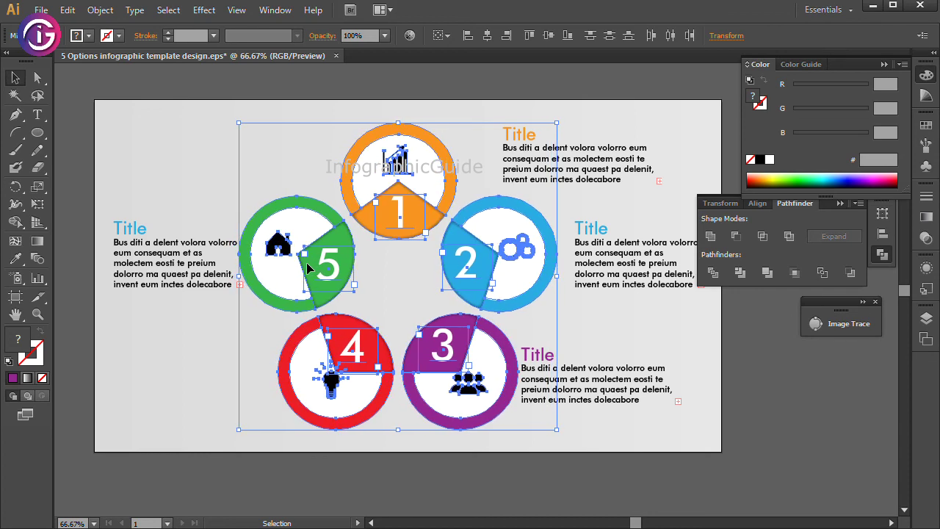
pyautogui.click(124, 205)
# Step: Narrow the text block by ring 5 and place a copy beside ring 4
pyautogui.click(177, 261)
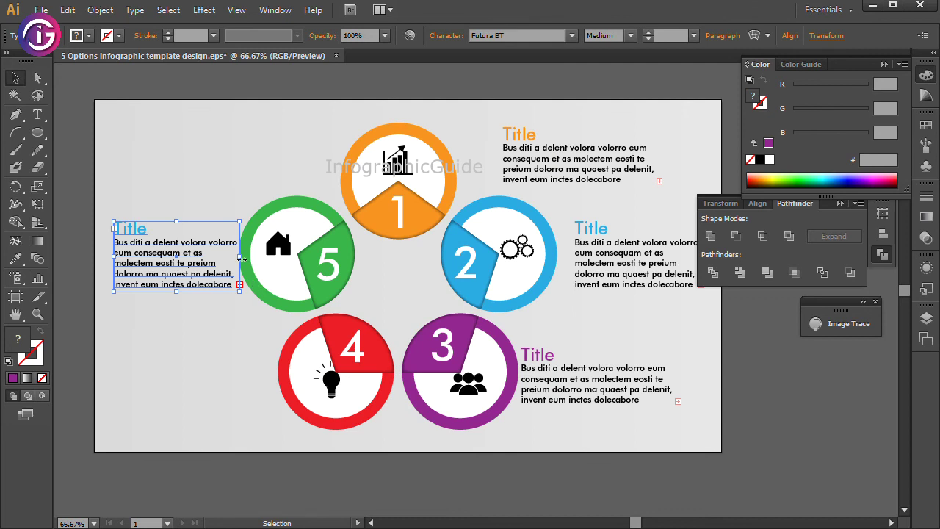
pyautogui.moveTo(241, 258); pyautogui.dragTo(234, 259)
pyautogui.click(227, 342)
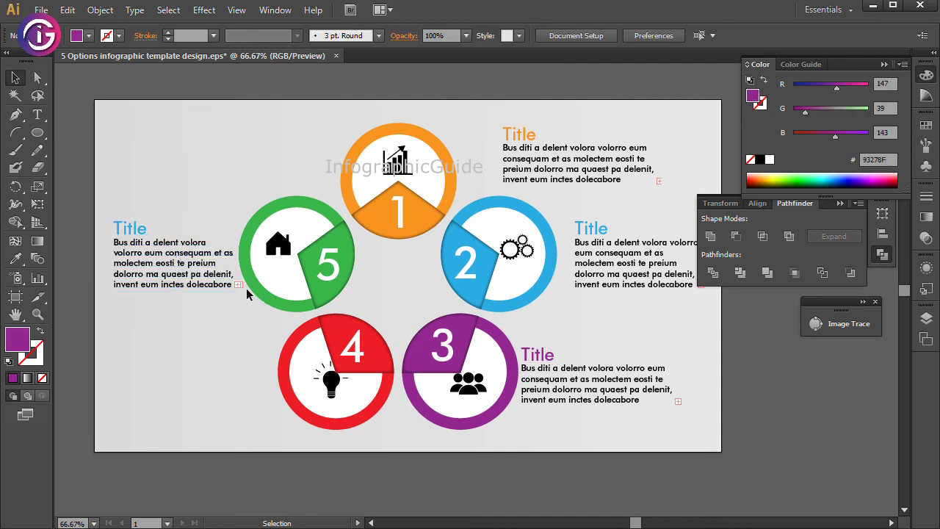
pyautogui.moveTo(175, 257); pyautogui.dragTo(194, 367)
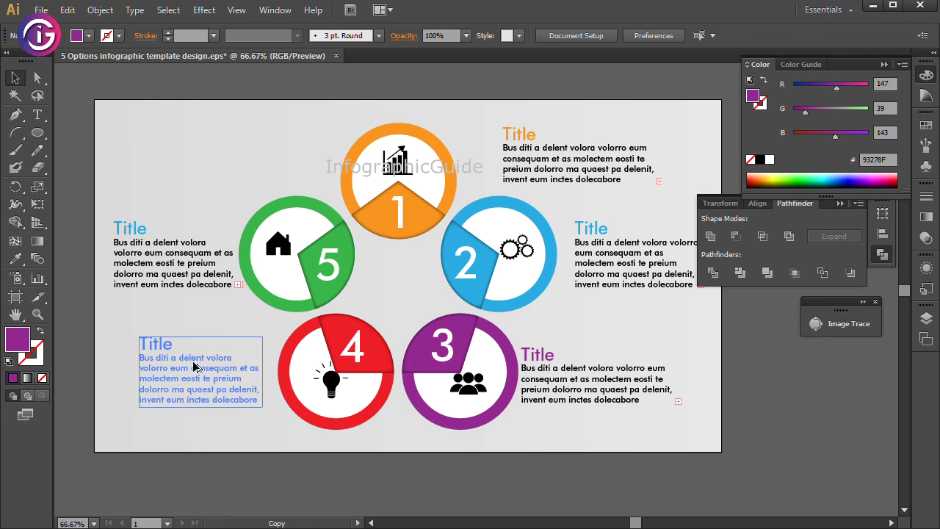
pyautogui.click(213, 151)
pyautogui.hscroll(2, 187, 376)
# Step: Colour the Title beside ring 4 red with the Eyedropper
pyautogui.click(187, 376)
pyautogui.doubleClick(124, 341)
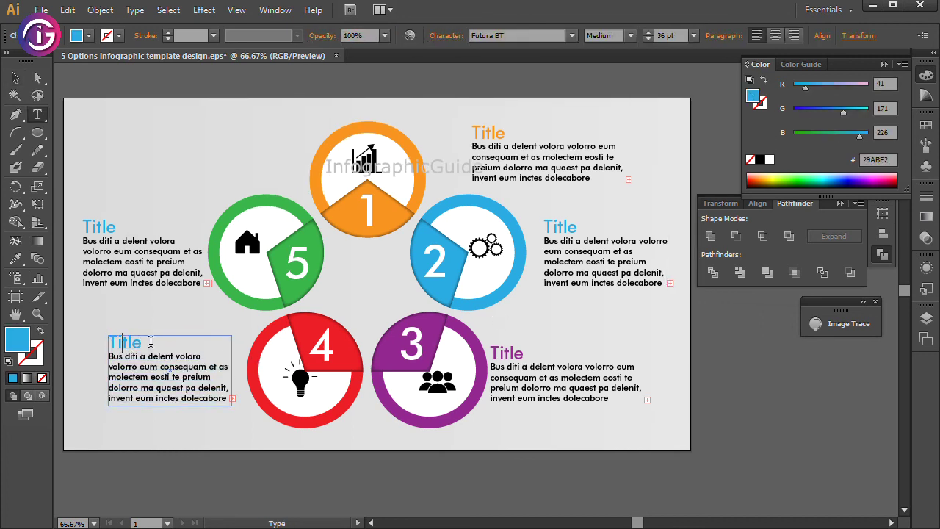
pyautogui.click(15, 258)
pyautogui.click(269, 328)
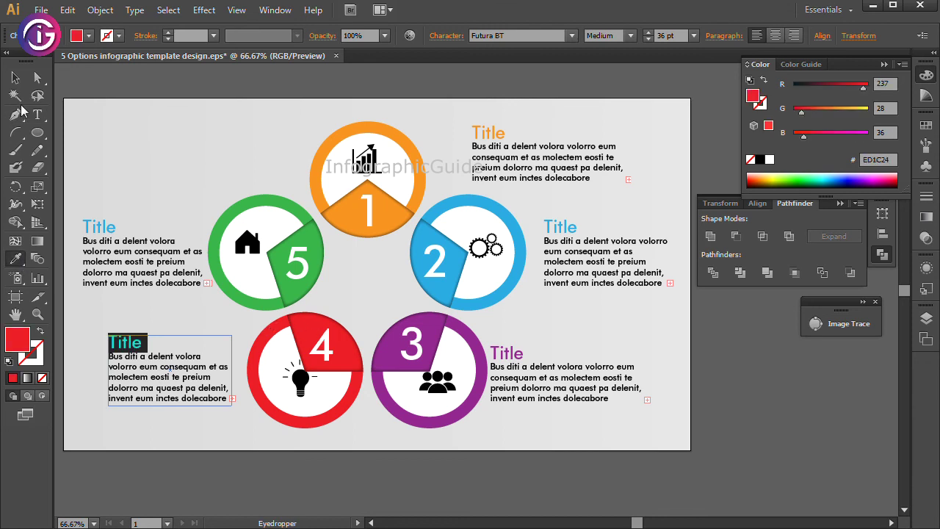
pyautogui.click(16, 77)
# Step: Colour the Title beside ring 5 green with the Eyedropper
pyautogui.click(126, 228)
pyautogui.doubleClick(126, 228)
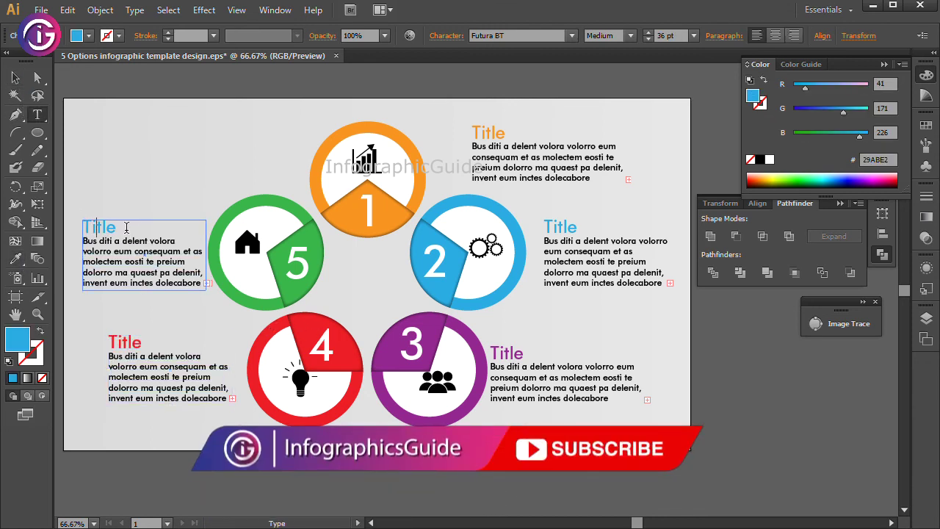
pyautogui.click(15, 258)
pyautogui.click(257, 211)
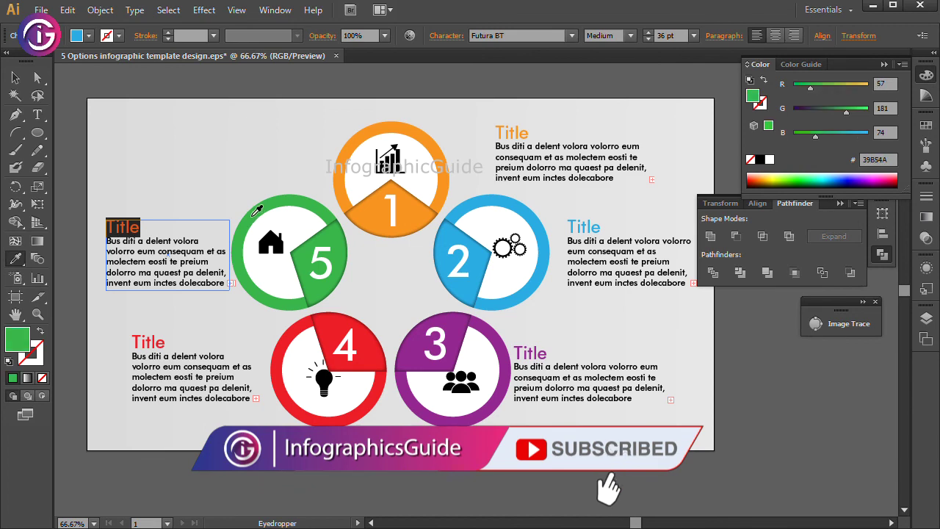
pyautogui.click(15, 77)
pyautogui.click(178, 139)
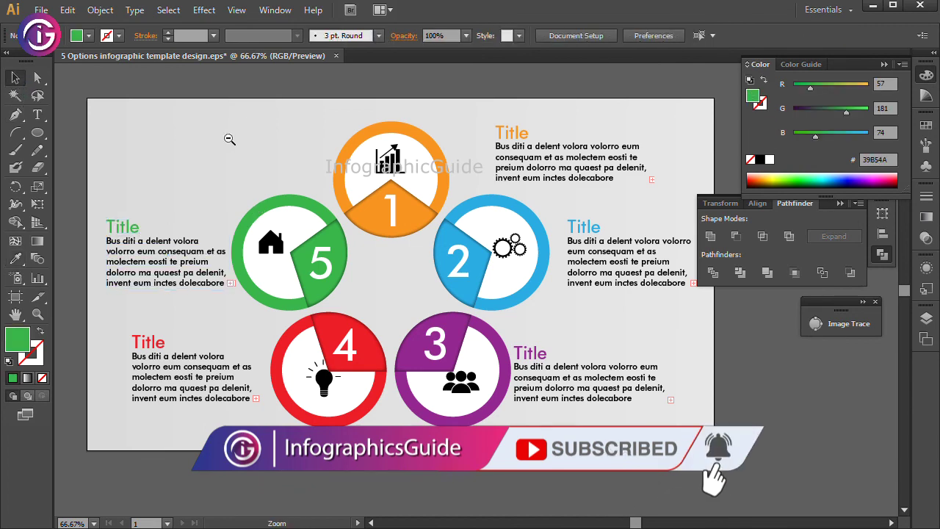